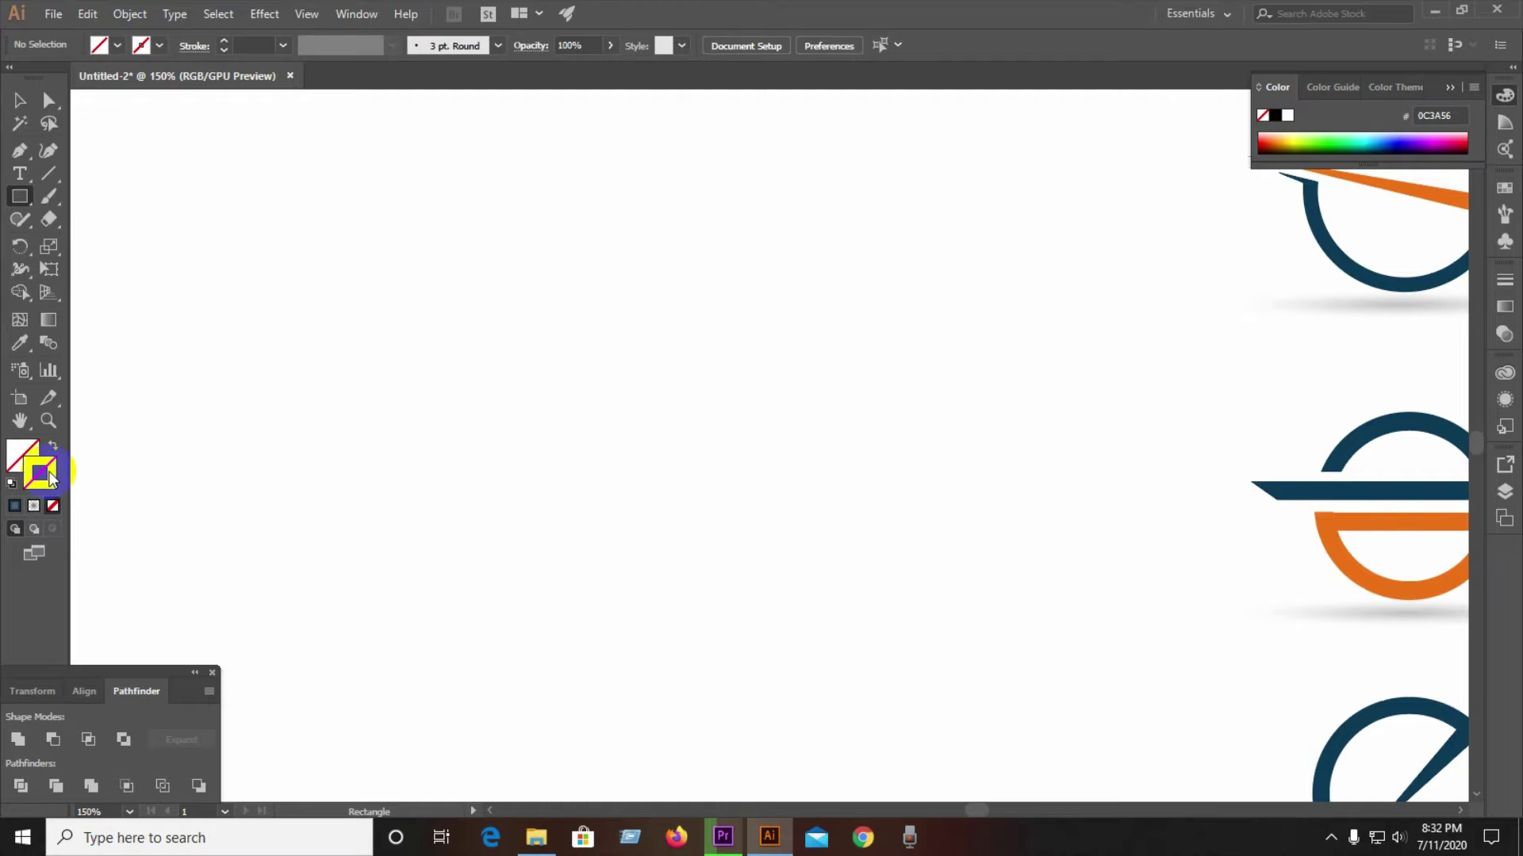
Draw a square about 121 pt wide in the empty canvas area and give it an 8 pt black stroke
{"action": "left_click", "coordinate": [24, 196]}
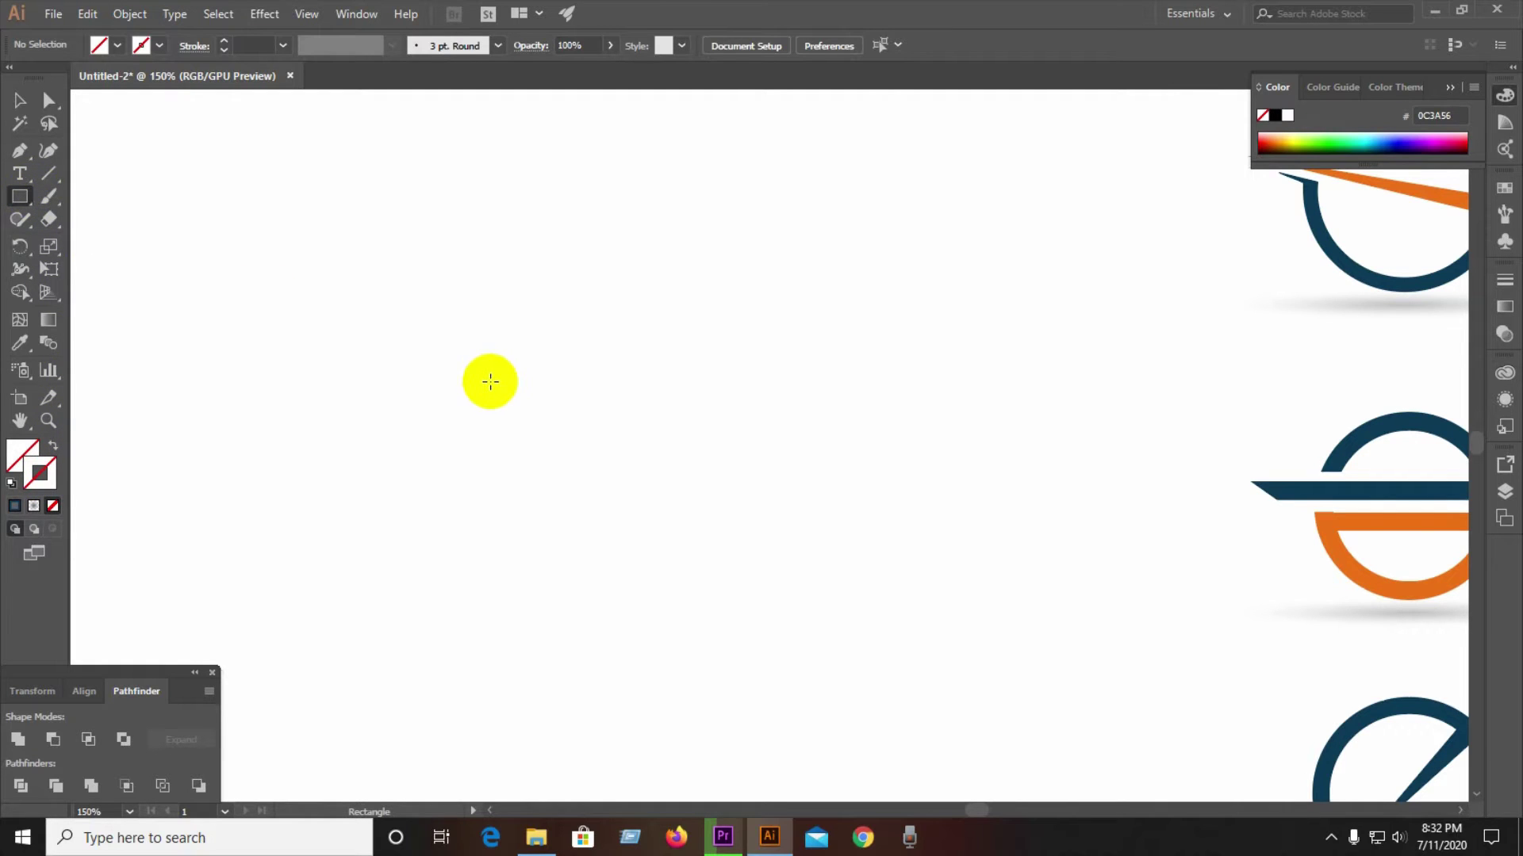
{"action": "left_click_drag", "start_coordinate": [493, 394], "coordinate": [574, 476]}
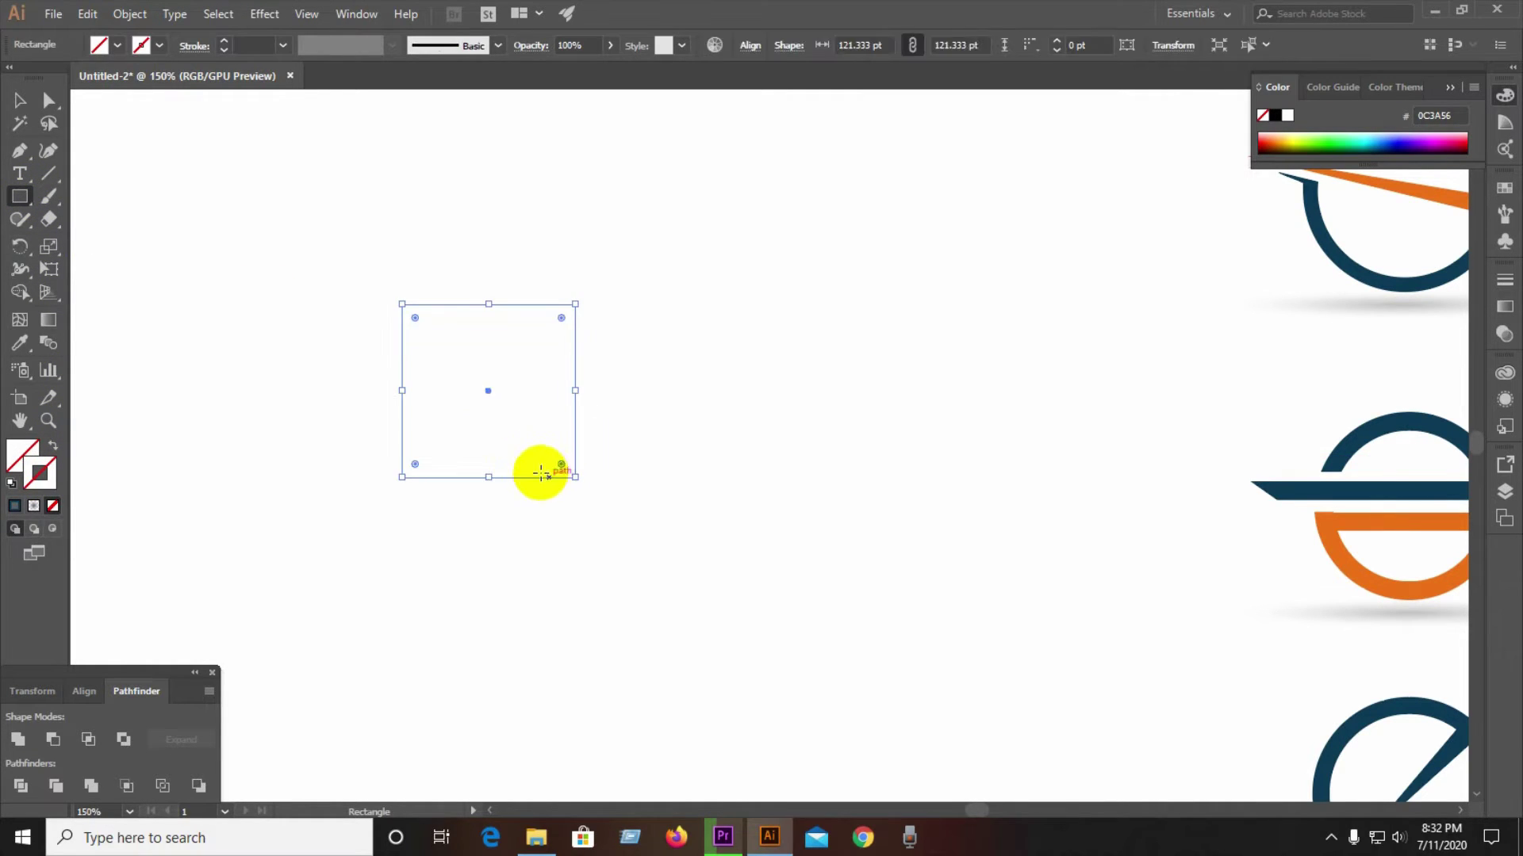
{"action": "left_click", "coordinate": [226, 46]}
{"action": "left_click", "coordinate": [226, 45]}
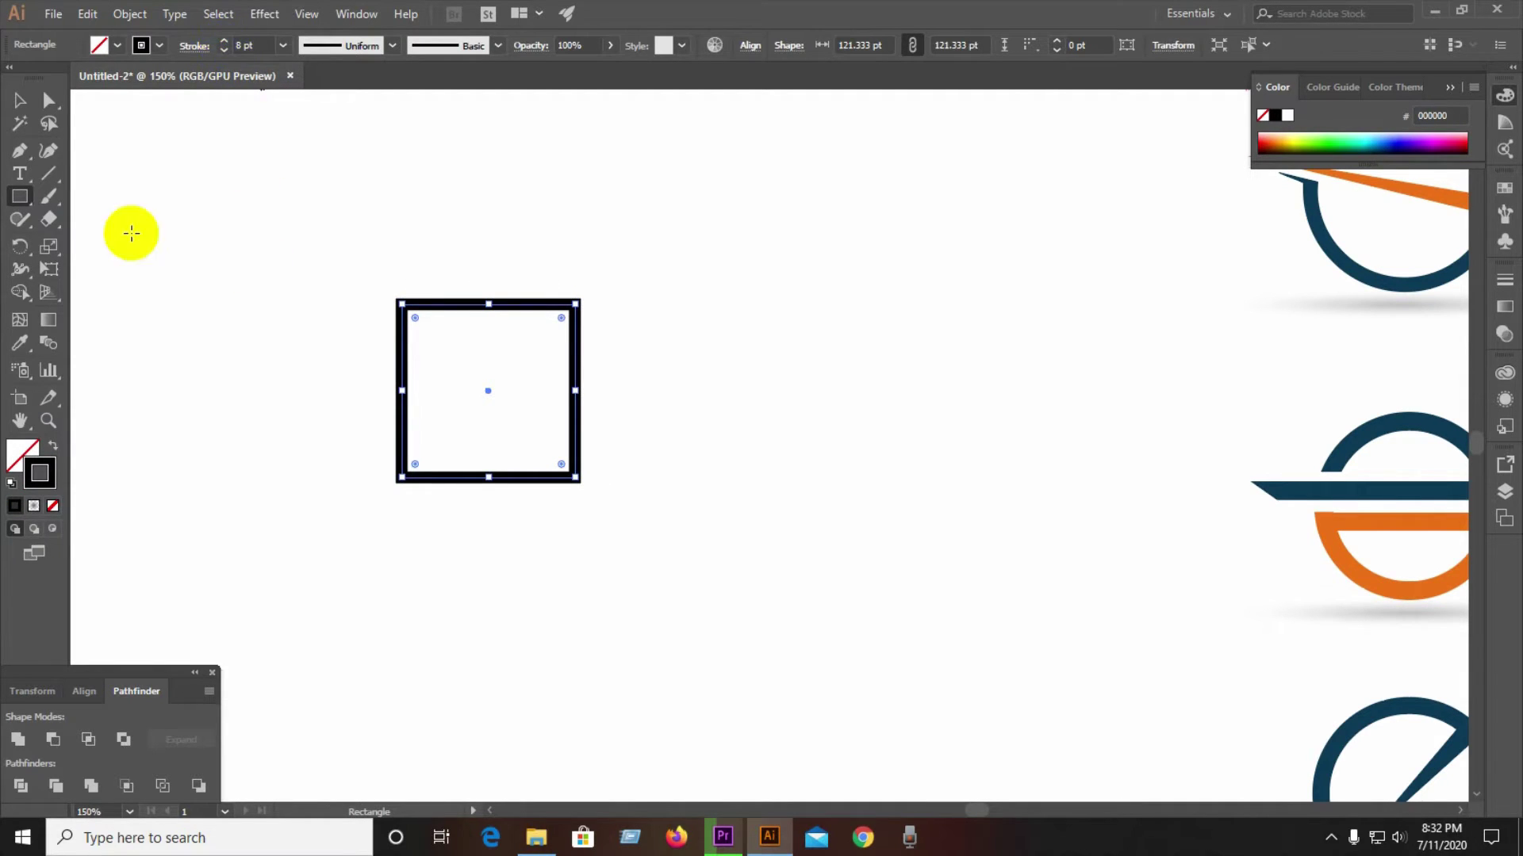
{"action": "left_click", "coordinate": [19, 100]}
{"action": "left_click", "coordinate": [314, 333]}
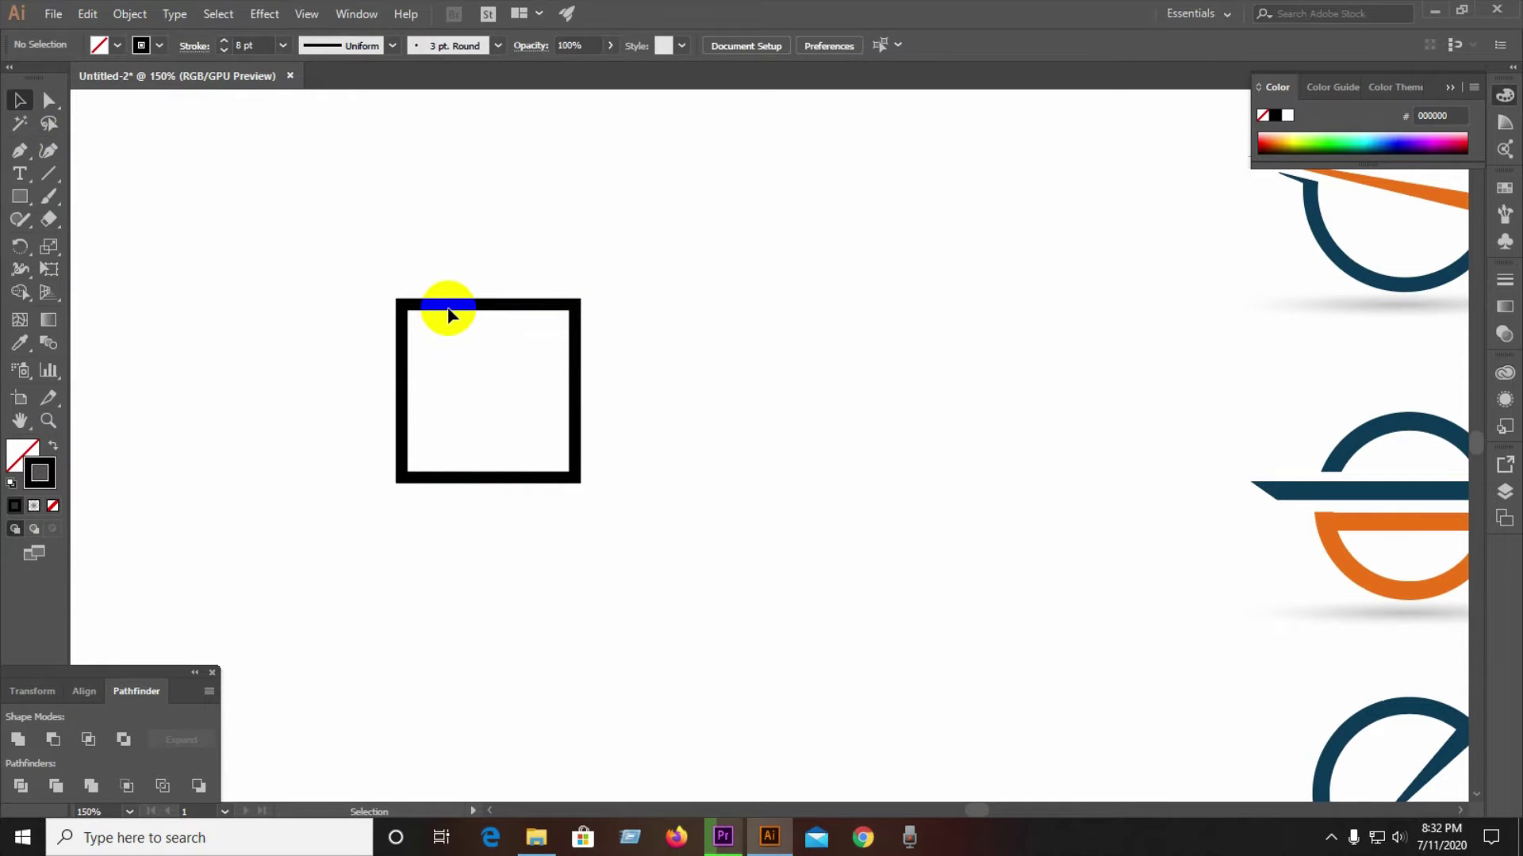
Duplicate the square, scale the copy down slightly, and align both squares on their horizontal and vertical centres
{"action": "left_click_drag", "start_coordinate": [448, 315], "coordinate": [471, 310]}
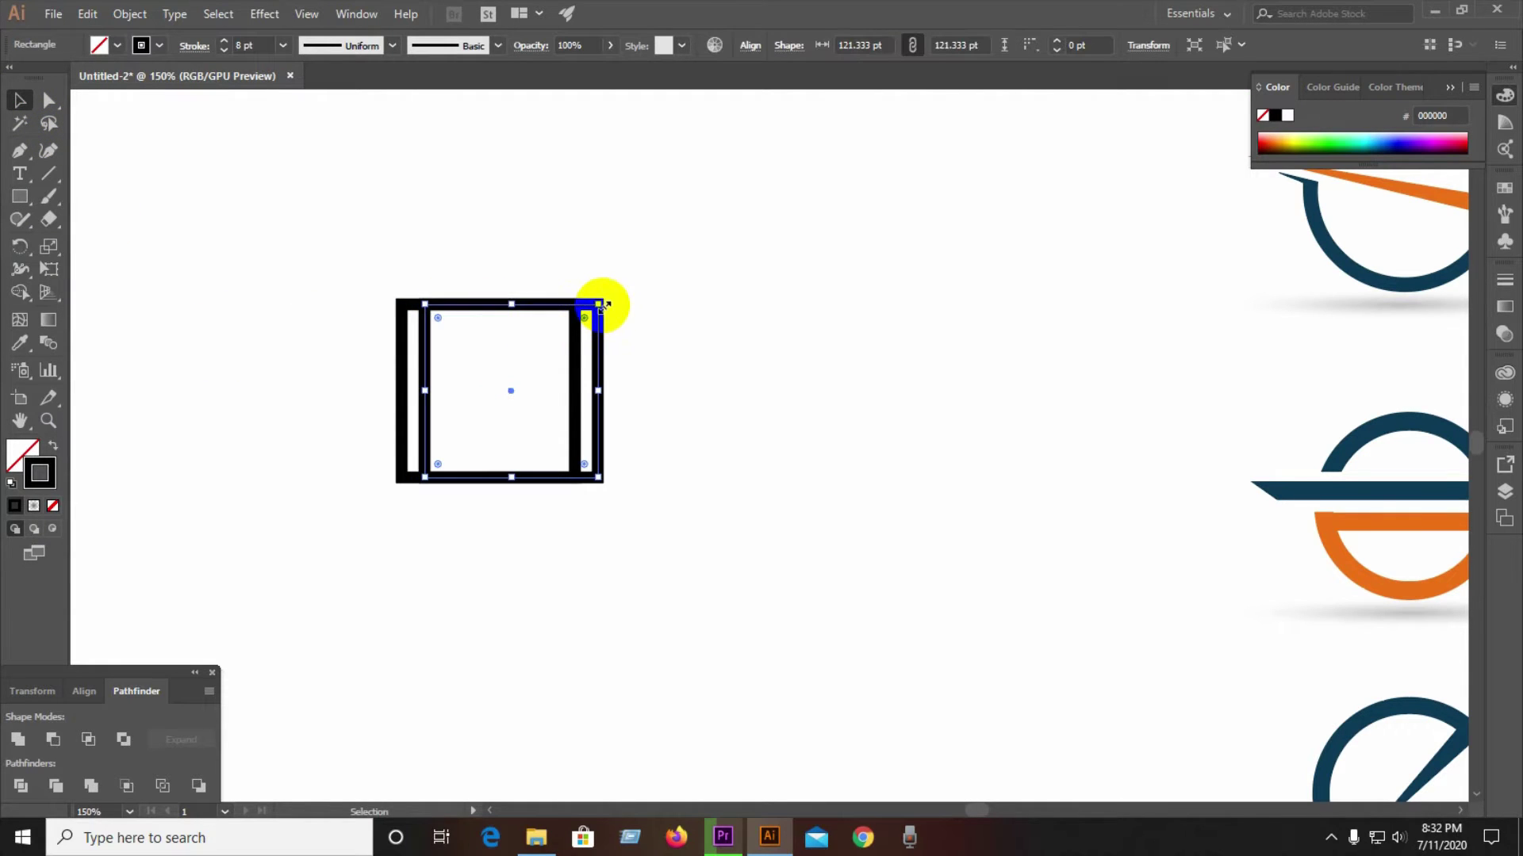
{"action": "left_click_drag", "start_coordinate": [603, 304], "coordinate": [587, 314]}
{"action": "left_click", "coordinate": [431, 301], "text": "shift"}
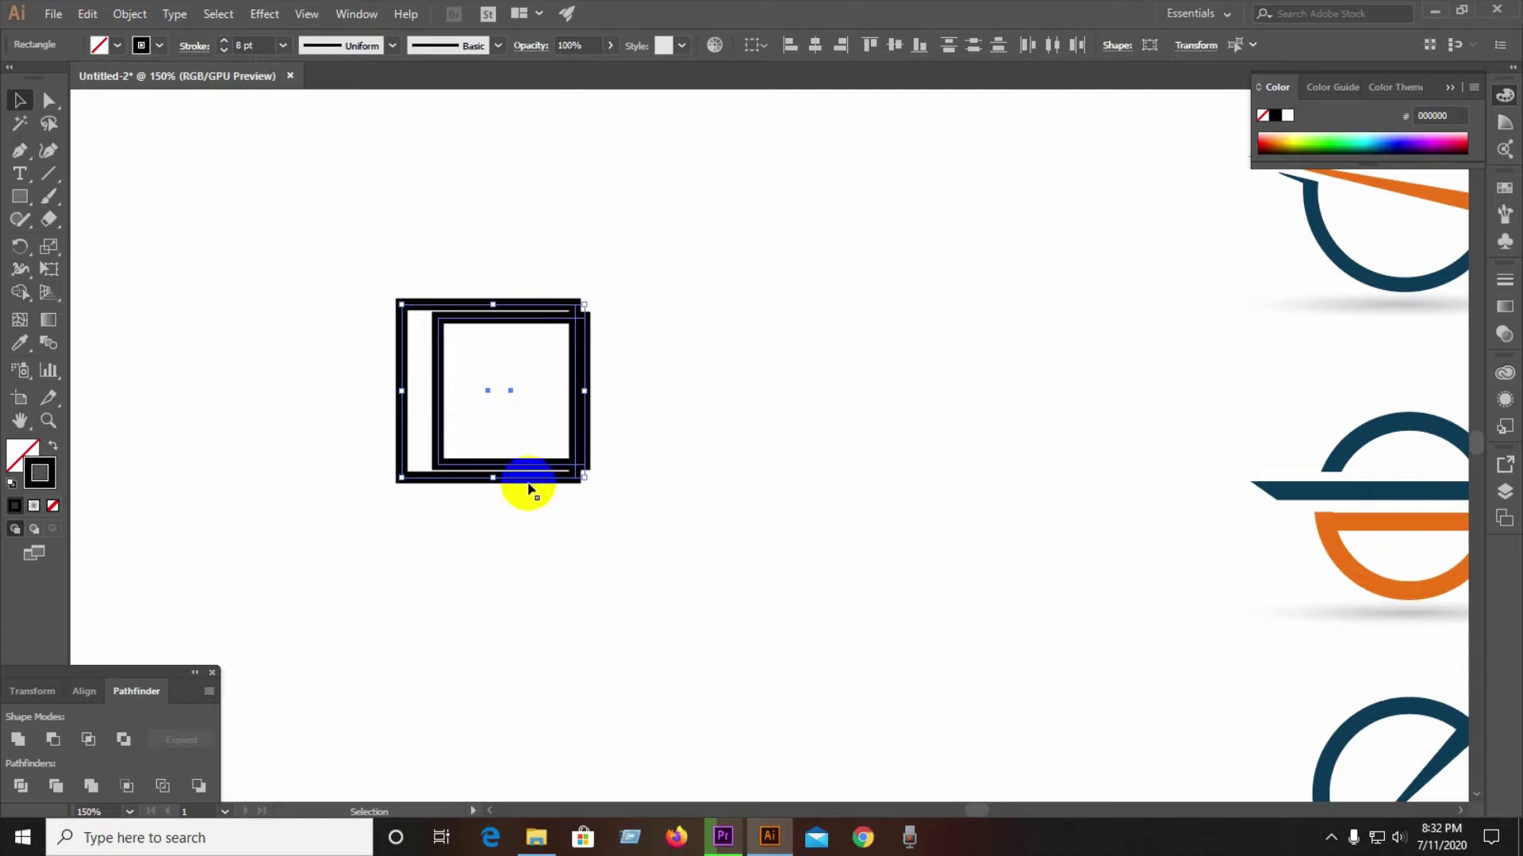
{"action": "left_click", "coordinate": [83, 690]}
{"action": "left_click", "coordinate": [52, 739]}
{"action": "left_click", "coordinate": [165, 739]}
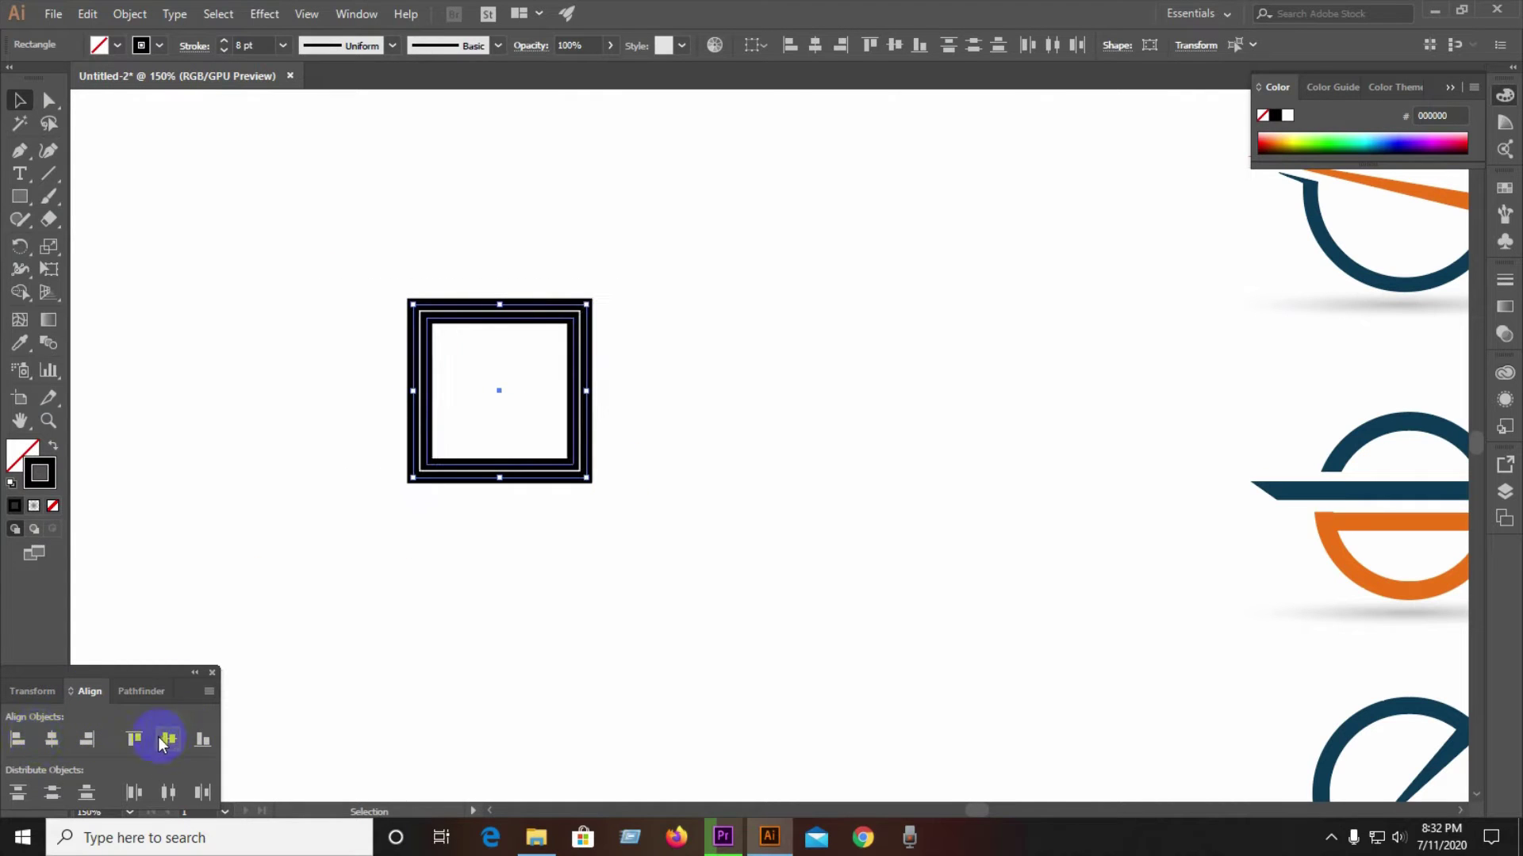
{"action": "left_click", "coordinate": [253, 690]}
Scale the inner square down proportionally around its centre to about 95 pt, widening the gap to the outer square
{"action": "scroll", "coordinate": [478, 318], "scroll_direction": "up", "scroll_amount": 2}
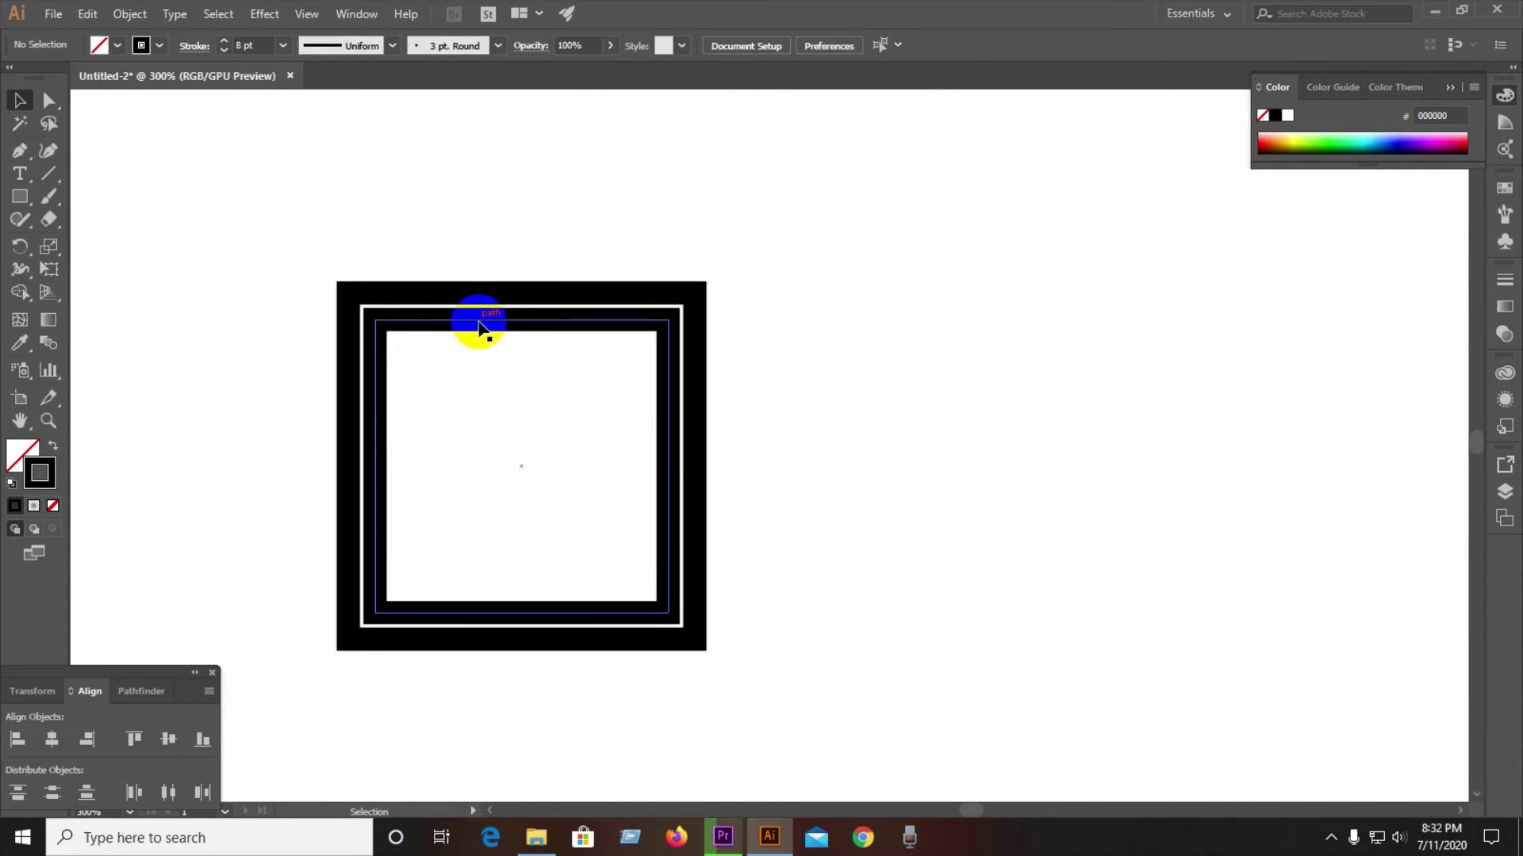
{"action": "left_click_drag", "start_coordinate": [664, 318], "coordinate": [657, 330]}
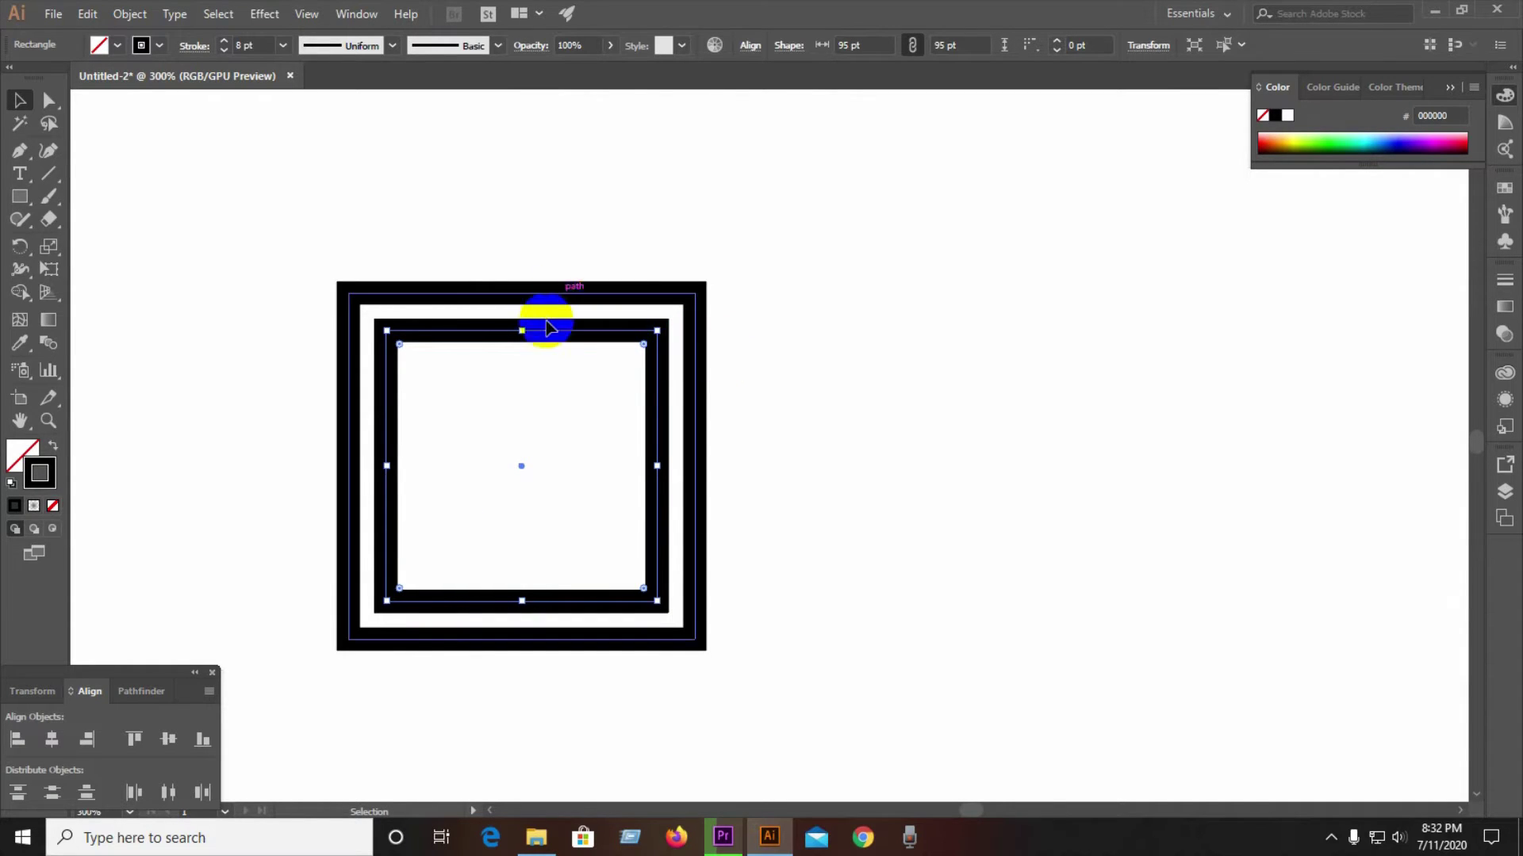
{"action": "left_click", "coordinate": [92, 257]}
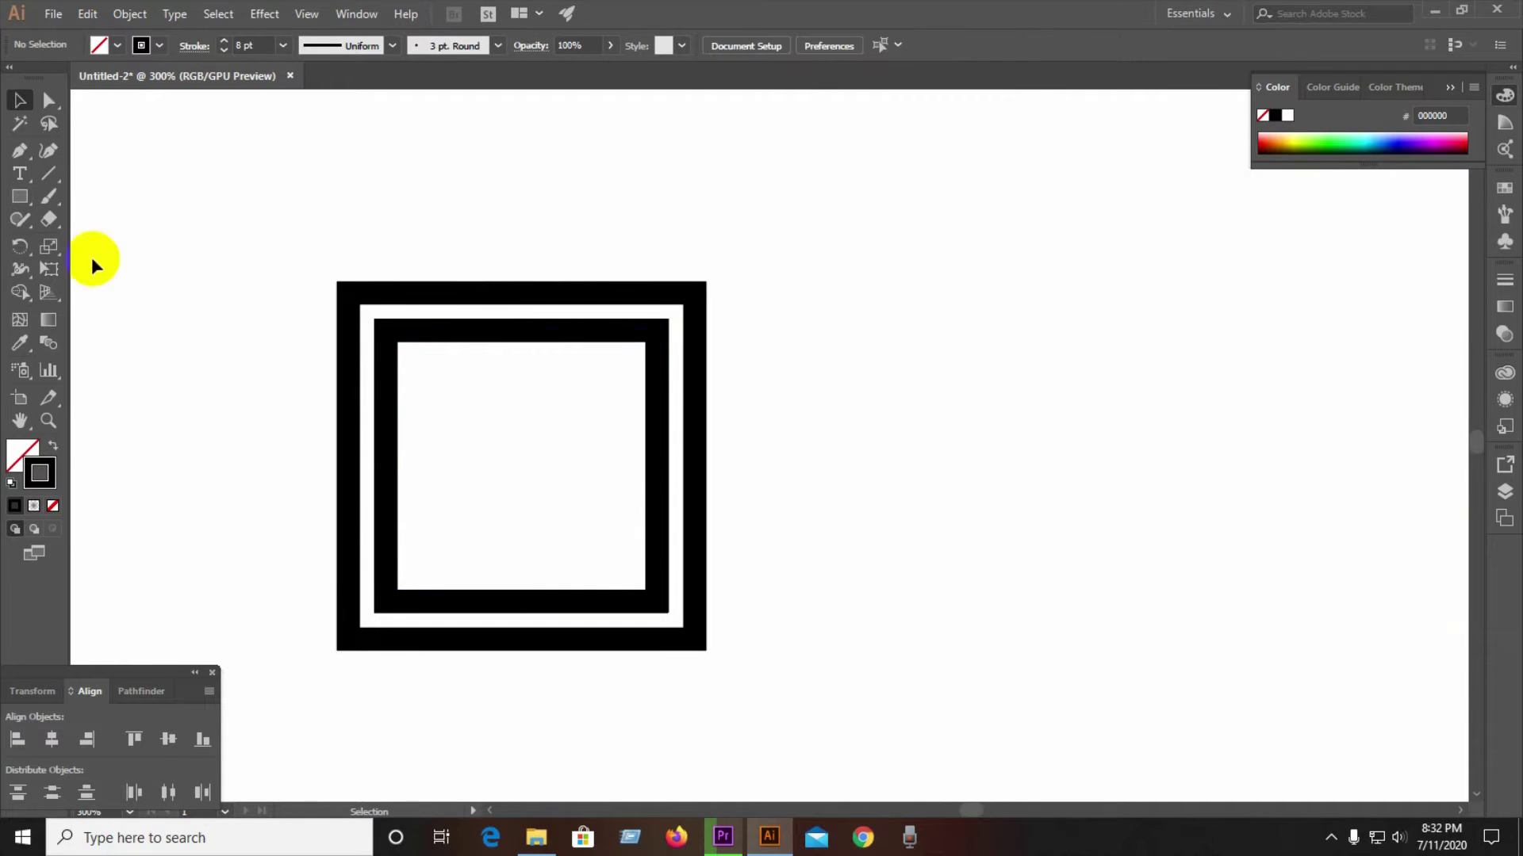
Draw two parallel horizontal lines about 231 pt long with an 8 pt stroke above the squares
{"action": "left_click", "coordinate": [43, 178]}
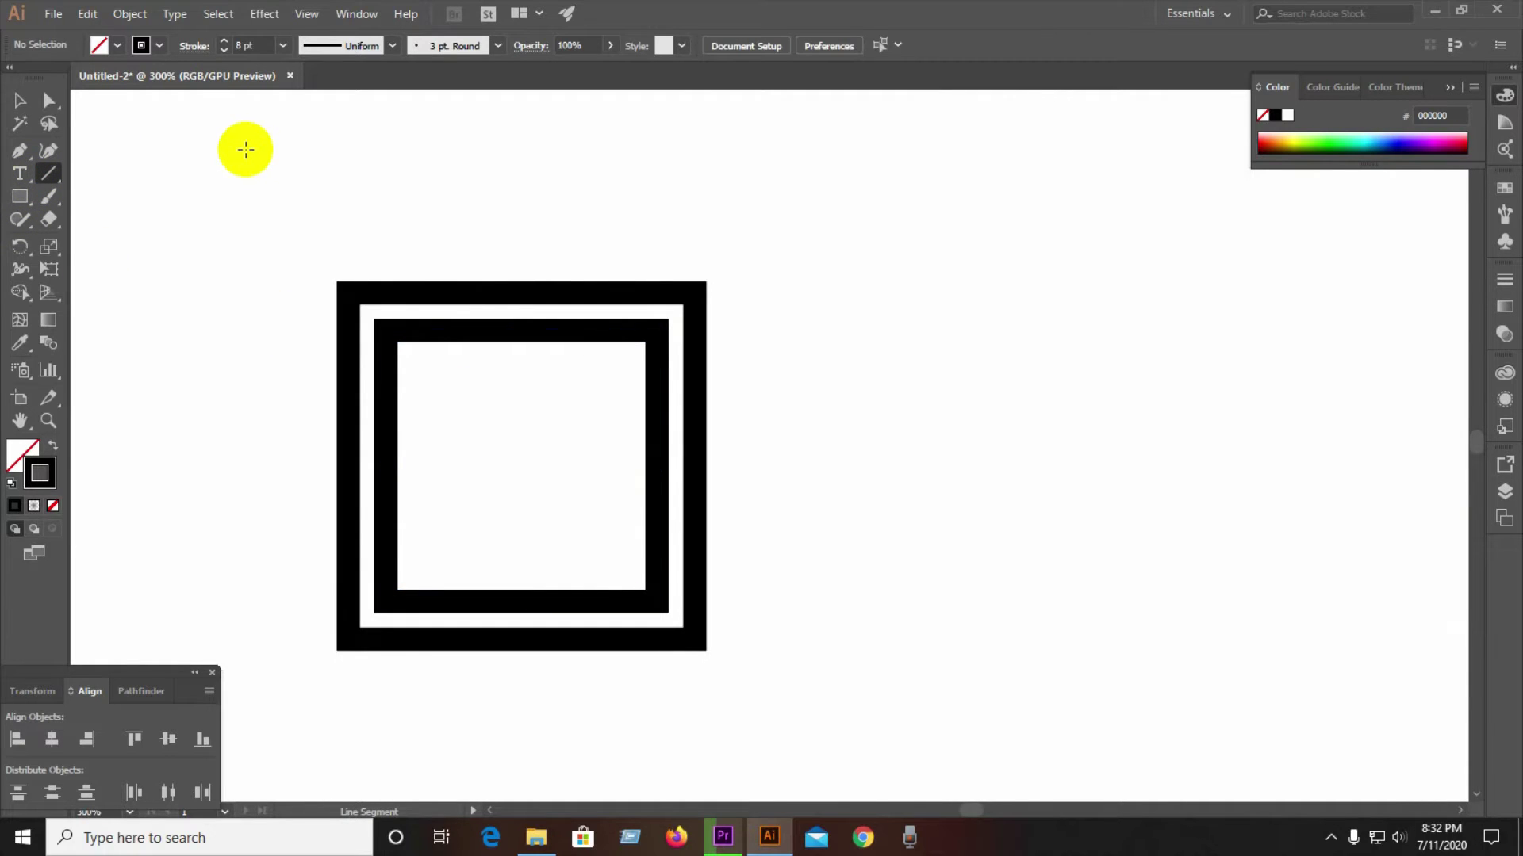
{"action": "left_click_drag", "start_coordinate": [249, 149], "coordinate": [909, 177]}
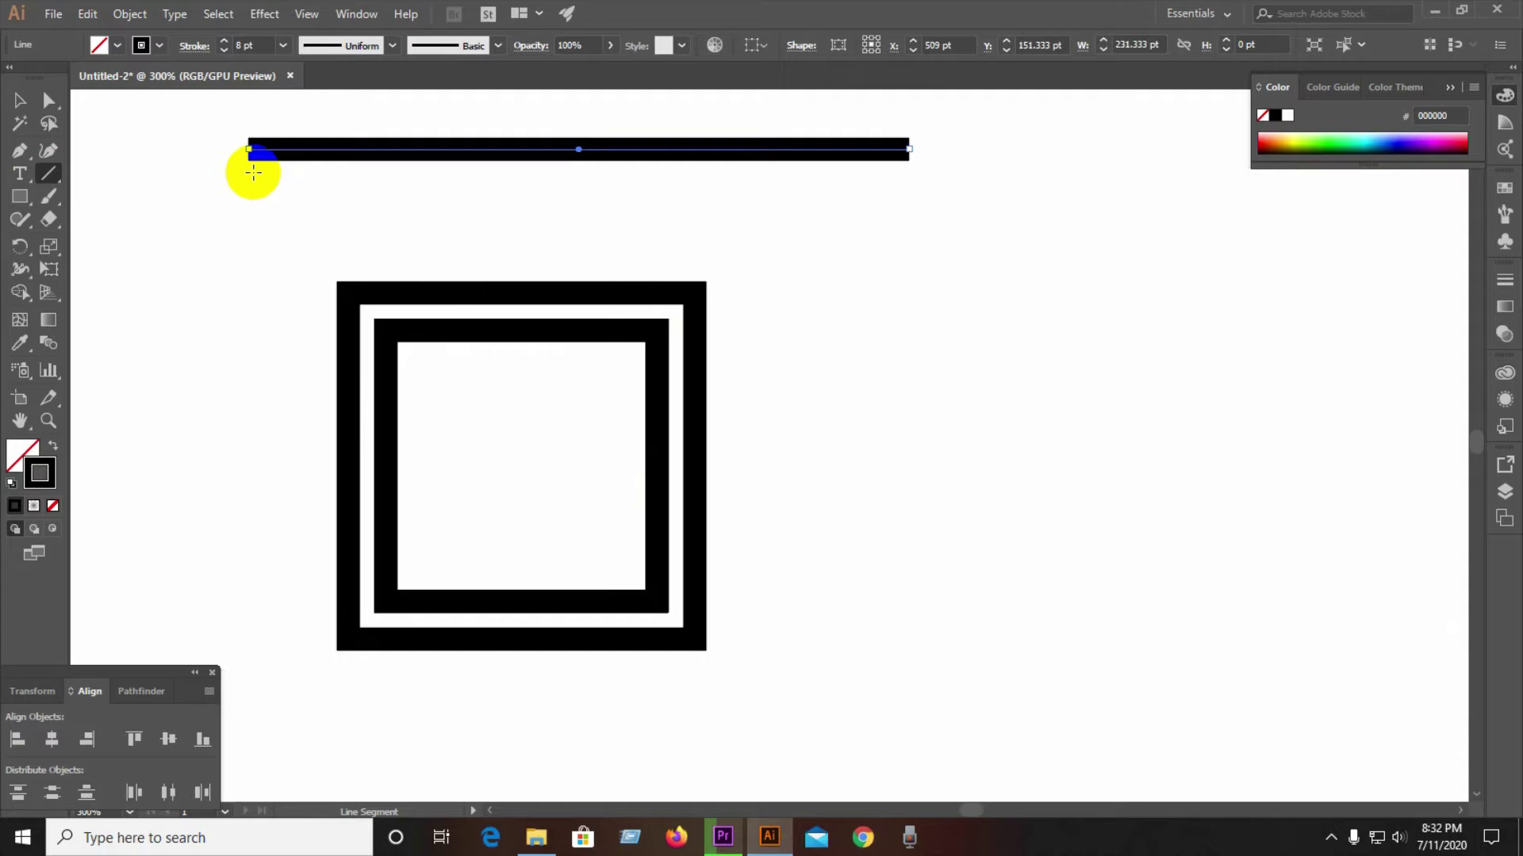
{"action": "left_click_drag", "start_coordinate": [248, 198], "coordinate": [909, 211]}
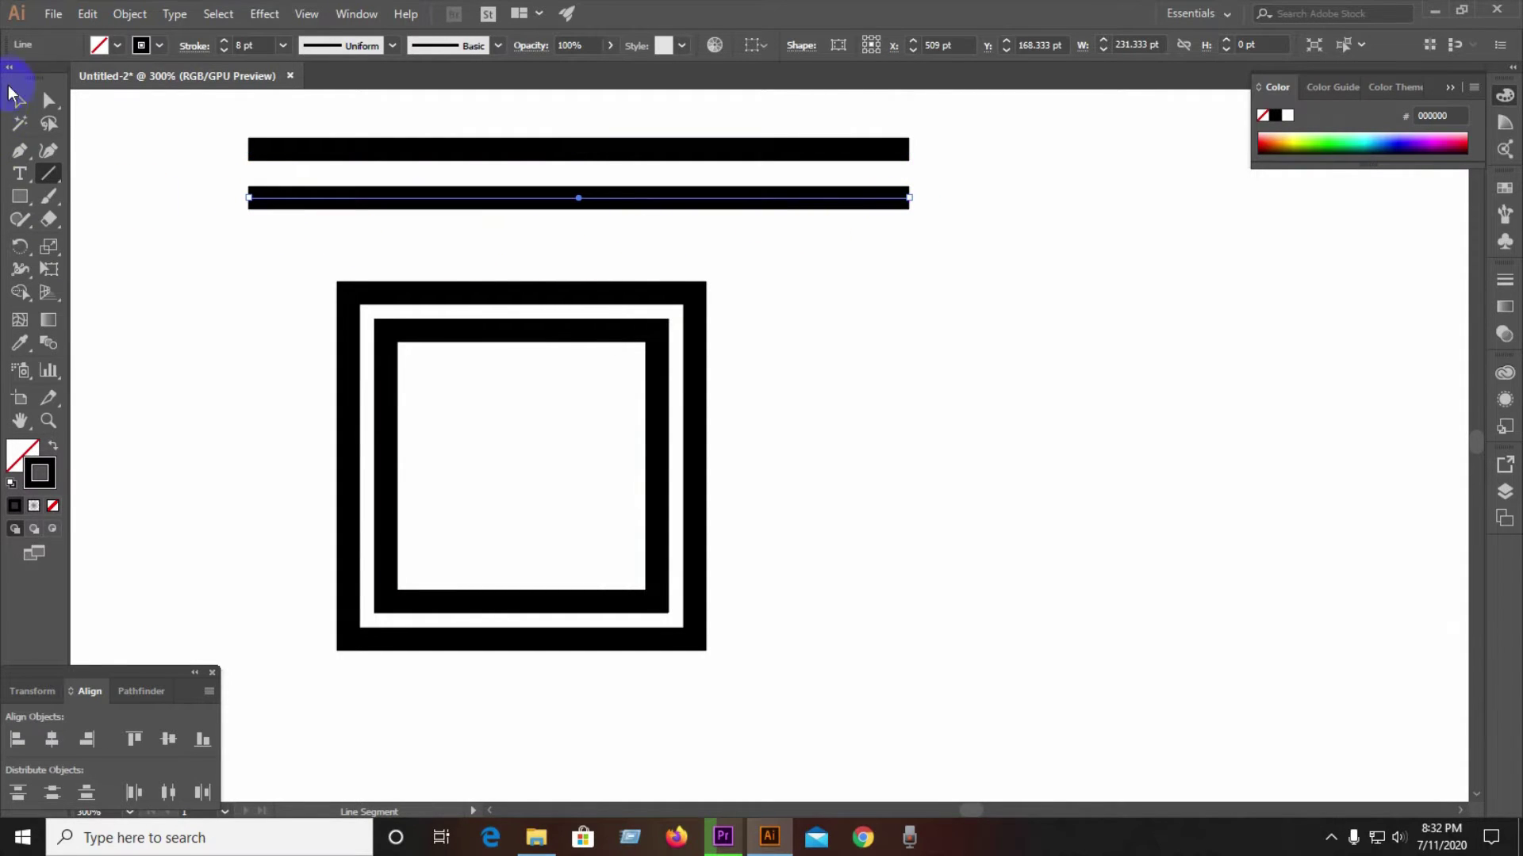
Space the two lines like the top edges of the outer and inner squares, and move the pair back above the squares
{"action": "left_click", "coordinate": [17, 100]}
{"action": "left_click", "coordinate": [411, 143]}
{"action": "left_click_drag", "start_coordinate": [414, 151], "coordinate": [458, 295]}
{"action": "left_click_drag", "start_coordinate": [481, 192], "coordinate": [497, 333]}
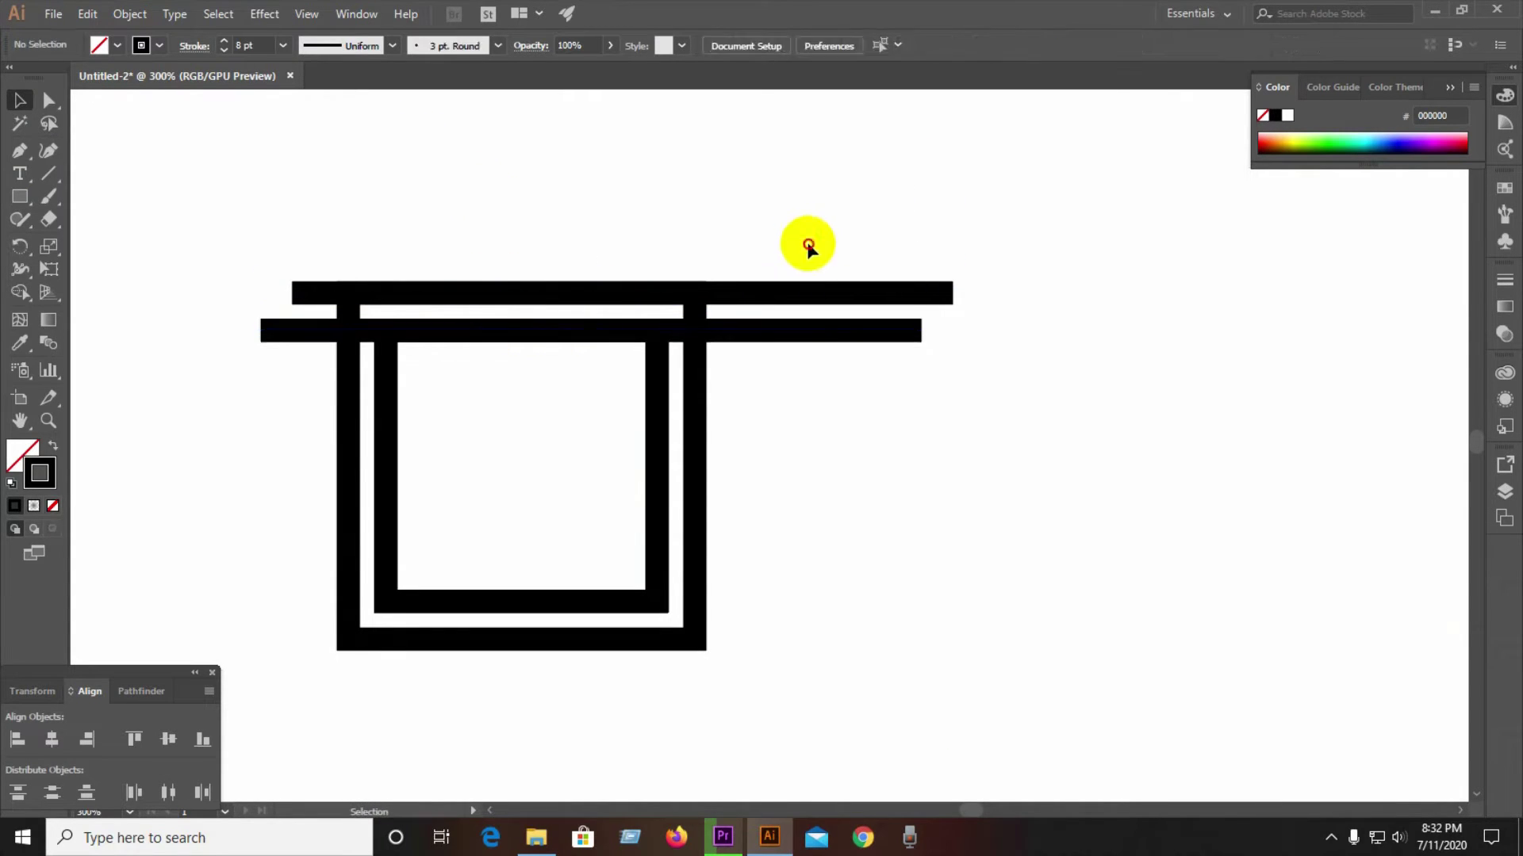
{"action": "mouse_move", "coordinate": [806, 238]}
{"action": "left_mouse_down"}
{"action": "mouse_move", "coordinate": [833, 330]}
{"action": "mouse_move", "coordinate": [802, 220]}
{"action": "left_mouse_up"}
{"action": "left_click", "coordinate": [902, 353]}
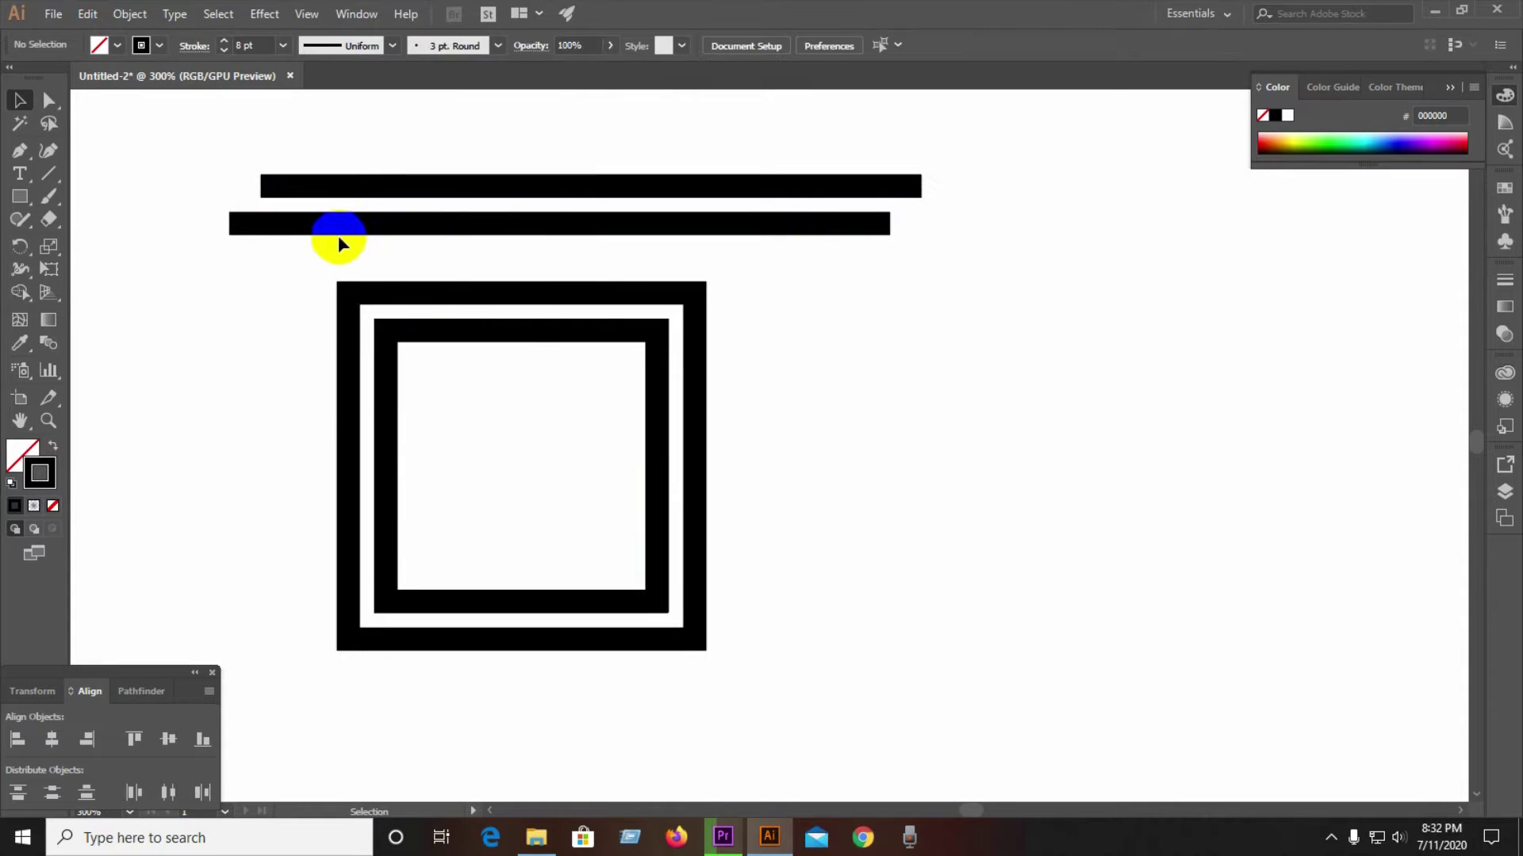
Align the two horizontal lines by their right edges so their ends match
{"action": "left_click", "coordinate": [331, 230]}
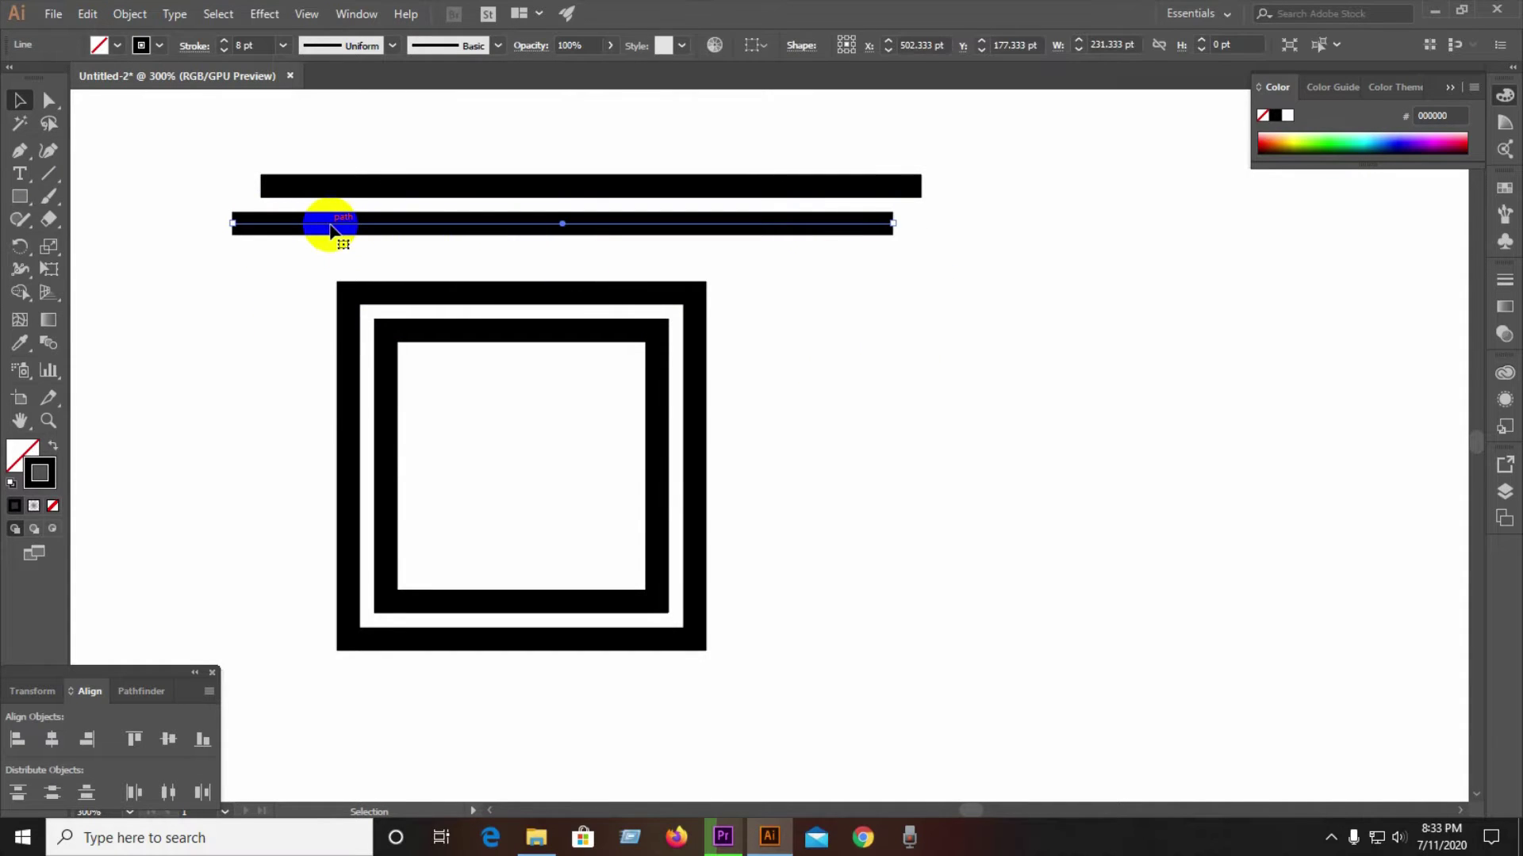
{"action": "left_click", "coordinate": [102, 158]}
{"action": "left_click", "coordinate": [810, 188]}
{"action": "left_click", "coordinate": [656, 230], "text": "shift"}
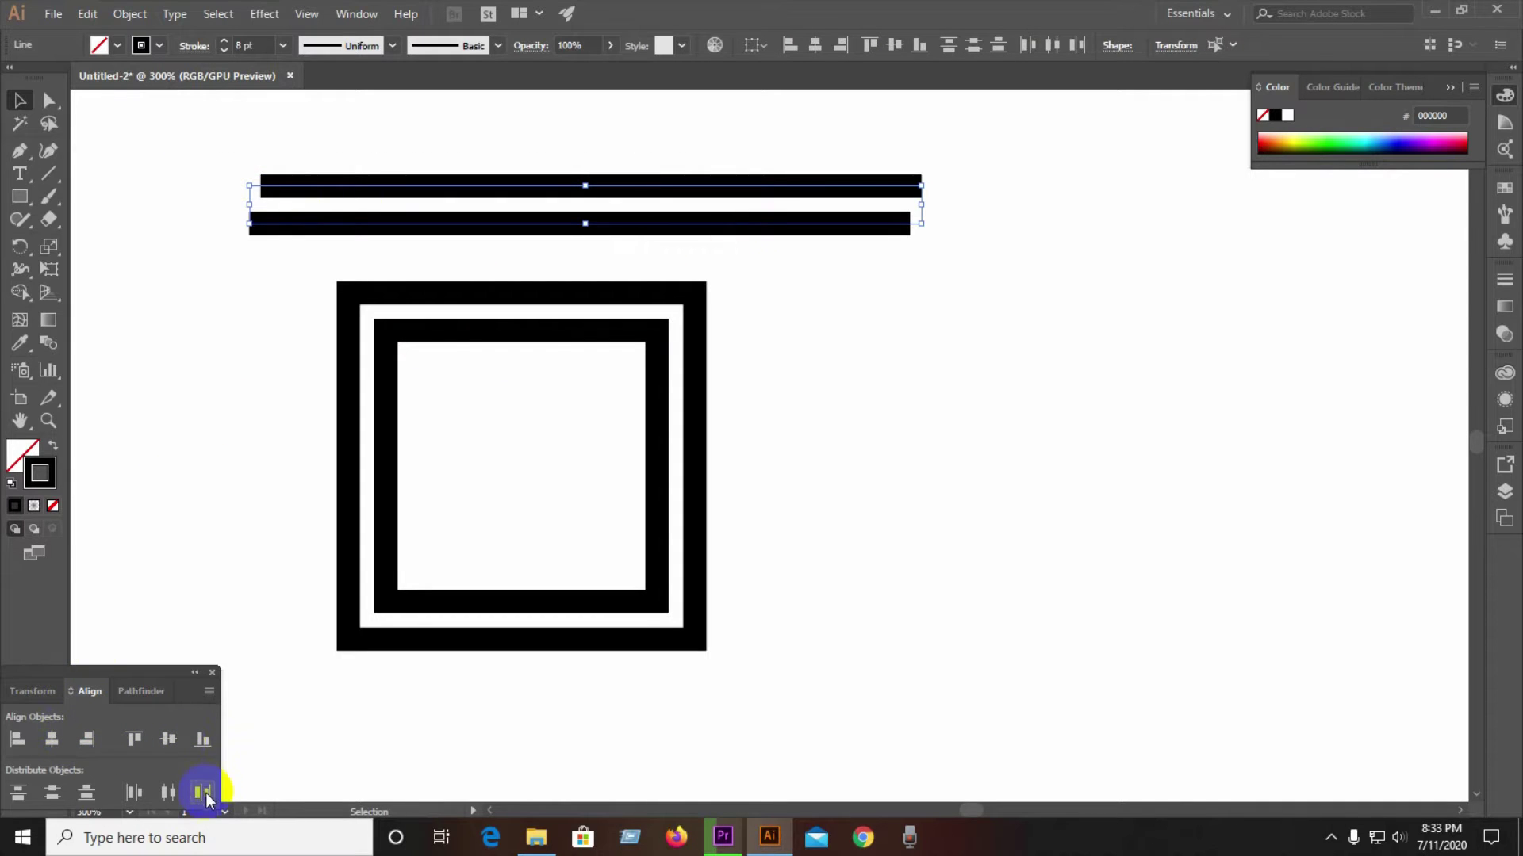
{"action": "left_click", "coordinate": [95, 741]}
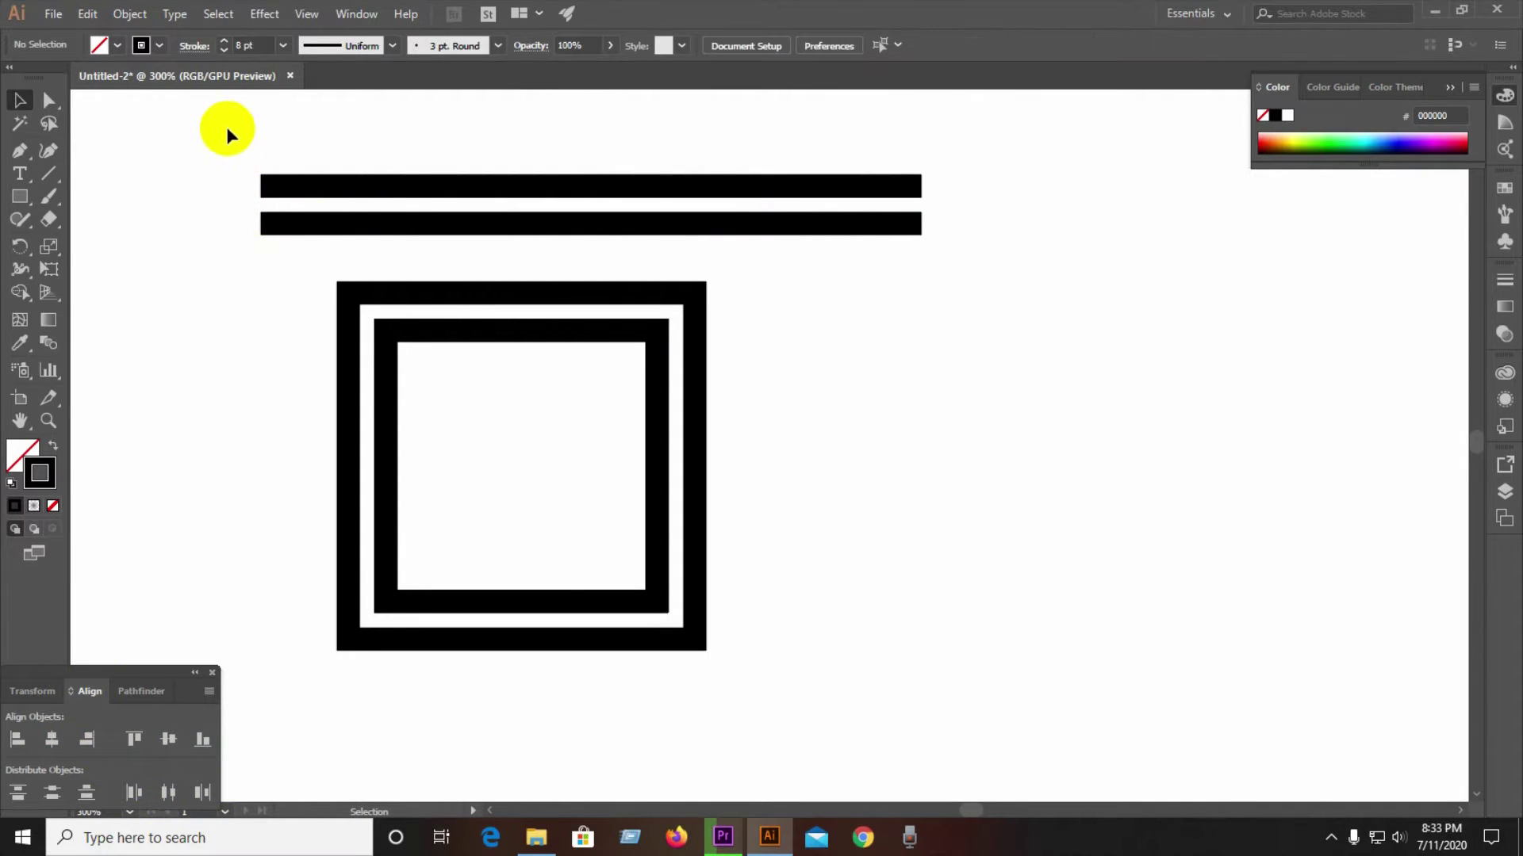
Group the two horizontal lines, and group the two nested squares separately
{"action": "left_click_drag", "start_coordinate": [228, 130], "coordinate": [544, 271]}
{"action": "right_click", "coordinate": [530, 225]}
{"action": "left_click", "coordinate": [586, 337]}
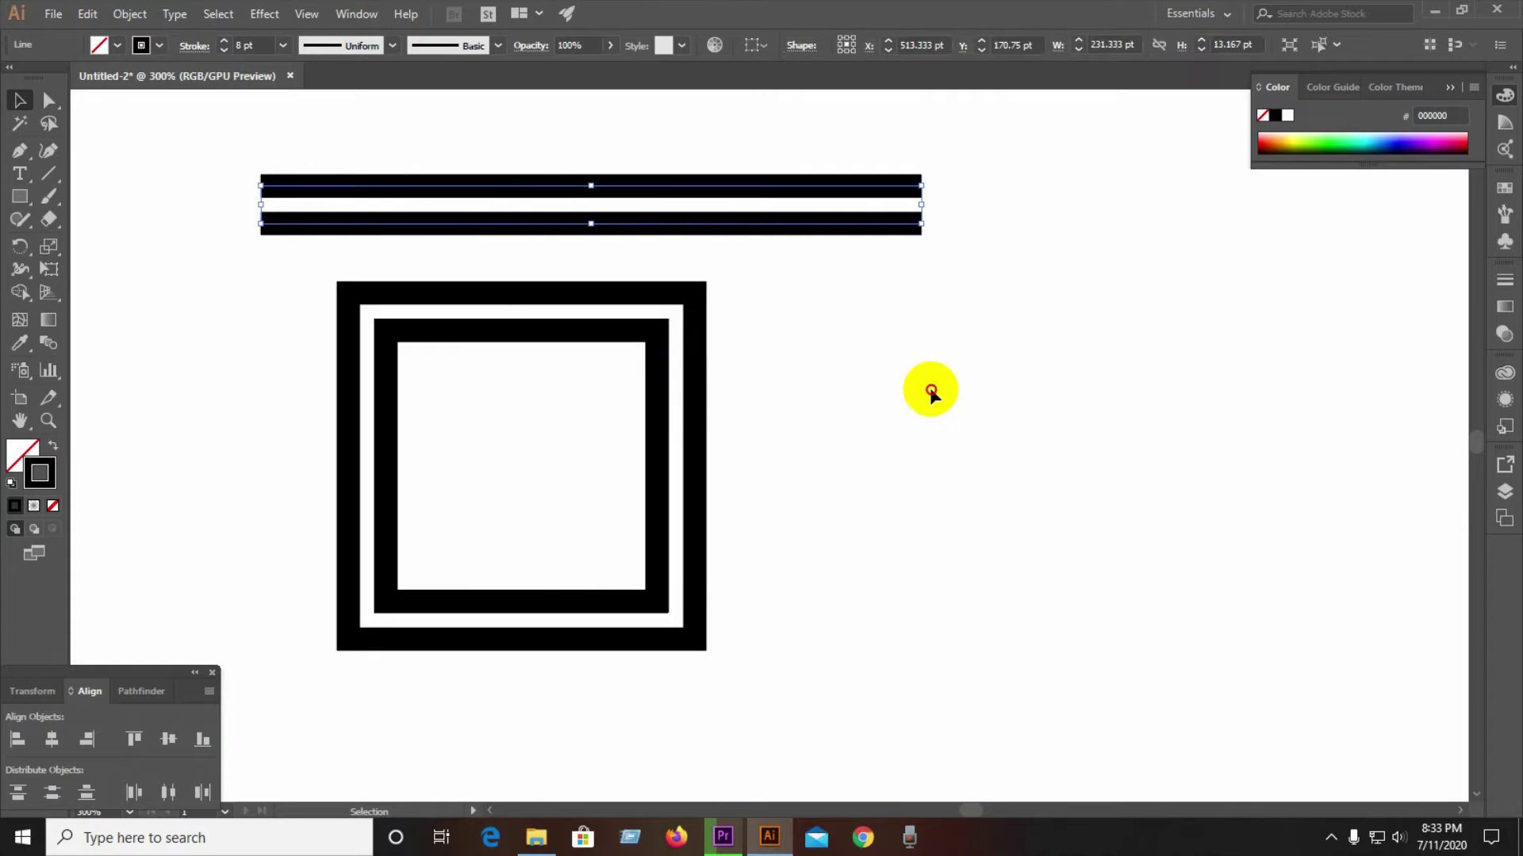
{"action": "left_click", "coordinate": [924, 391]}
{"action": "left_click_drag", "start_coordinate": [534, 503], "coordinate": [317, 619]}
{"action": "left_click", "coordinate": [140, 695]}
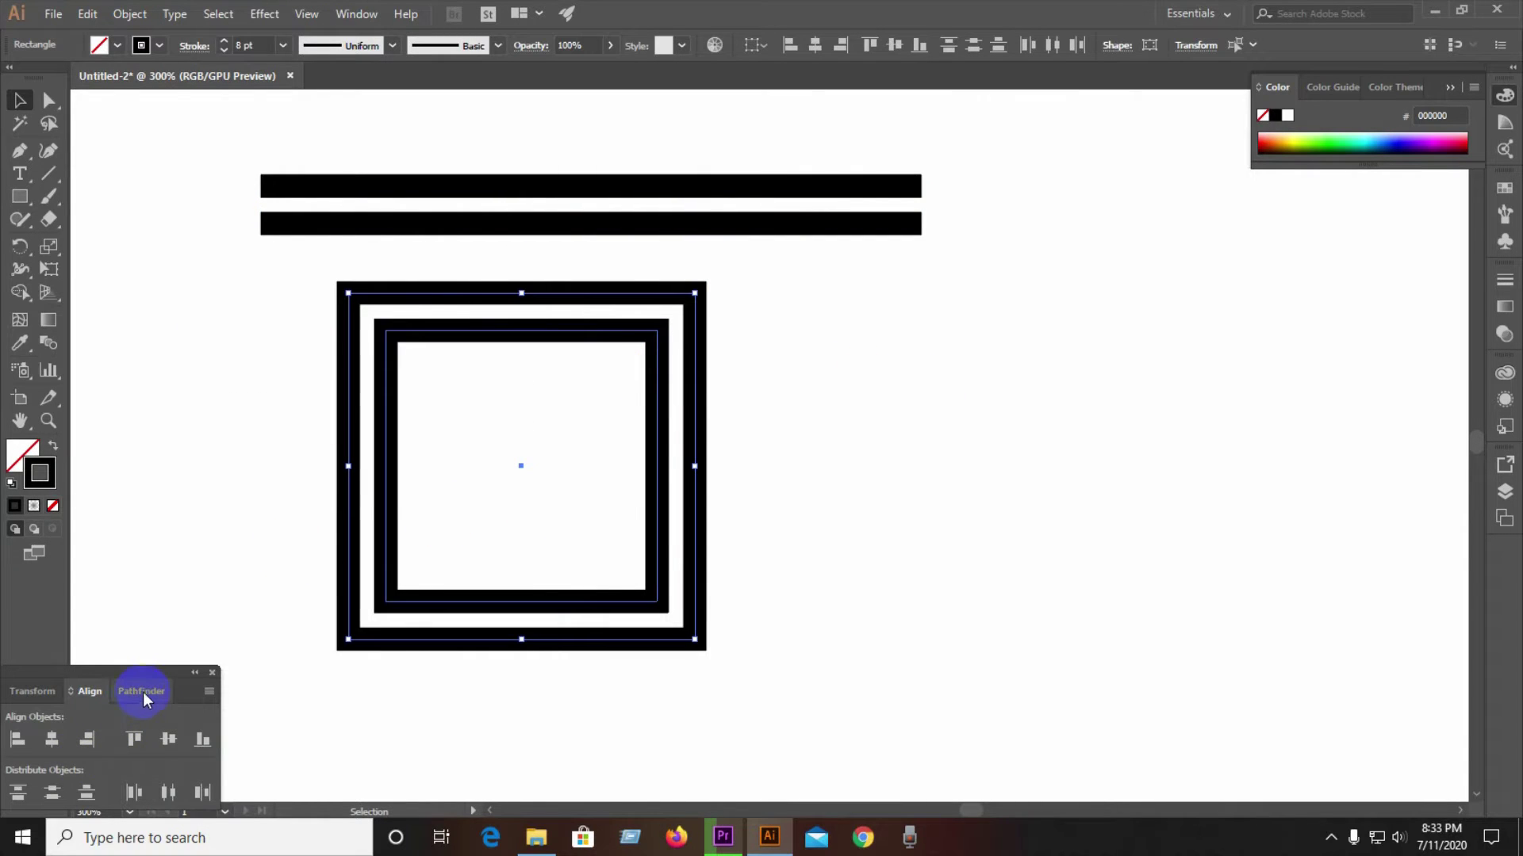
{"action": "right_click", "coordinate": [340, 504]}
{"action": "left_click", "coordinate": [373, 245]}
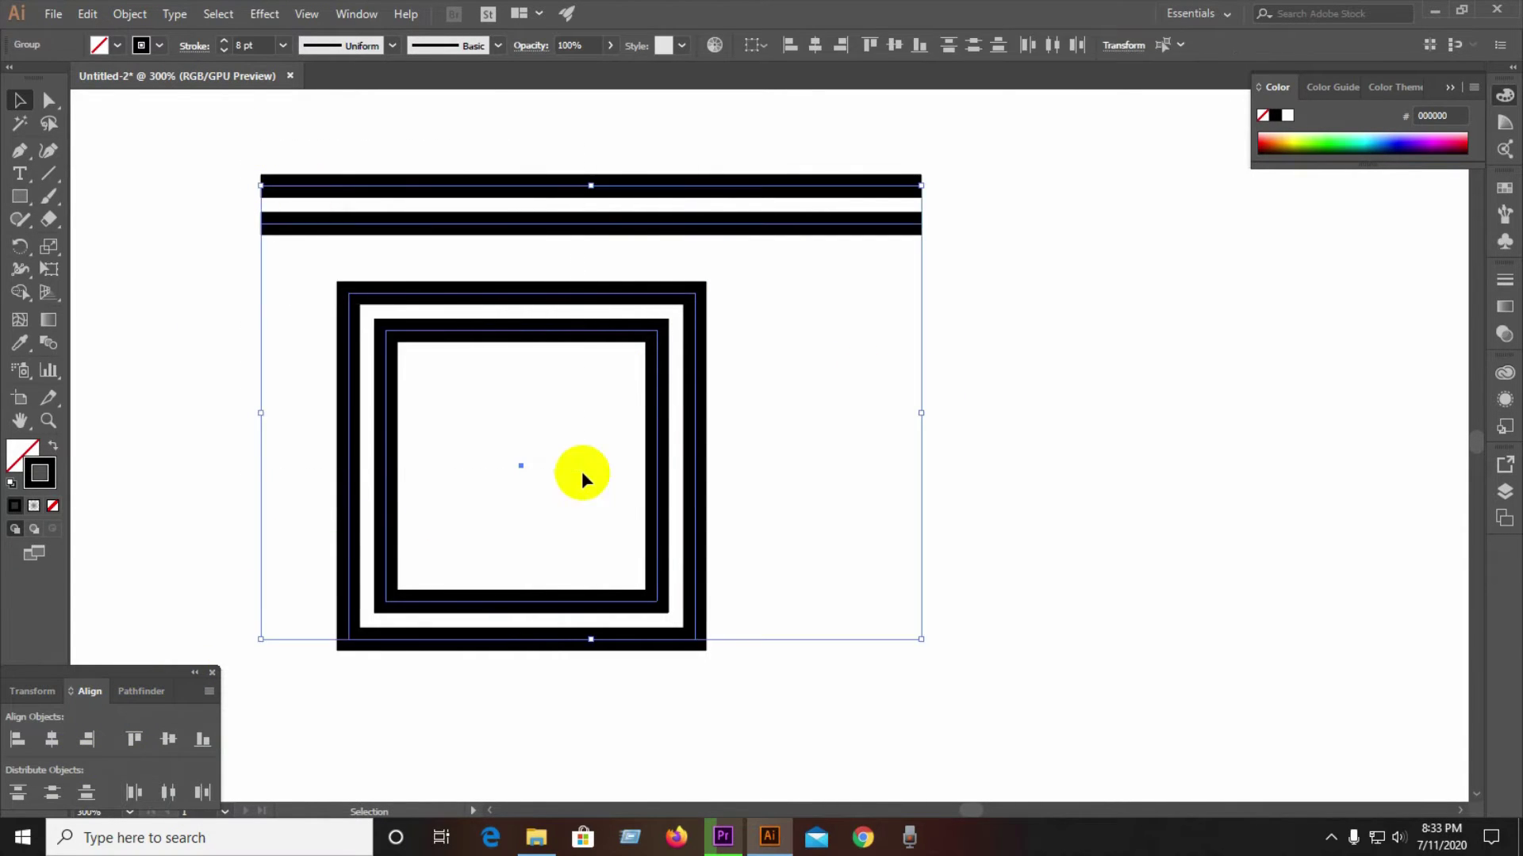
Align the line group and the square group on their horizontal and vertical centres
{"action": "left_click", "coordinate": [94, 695]}
{"action": "left_click", "coordinate": [53, 740]}
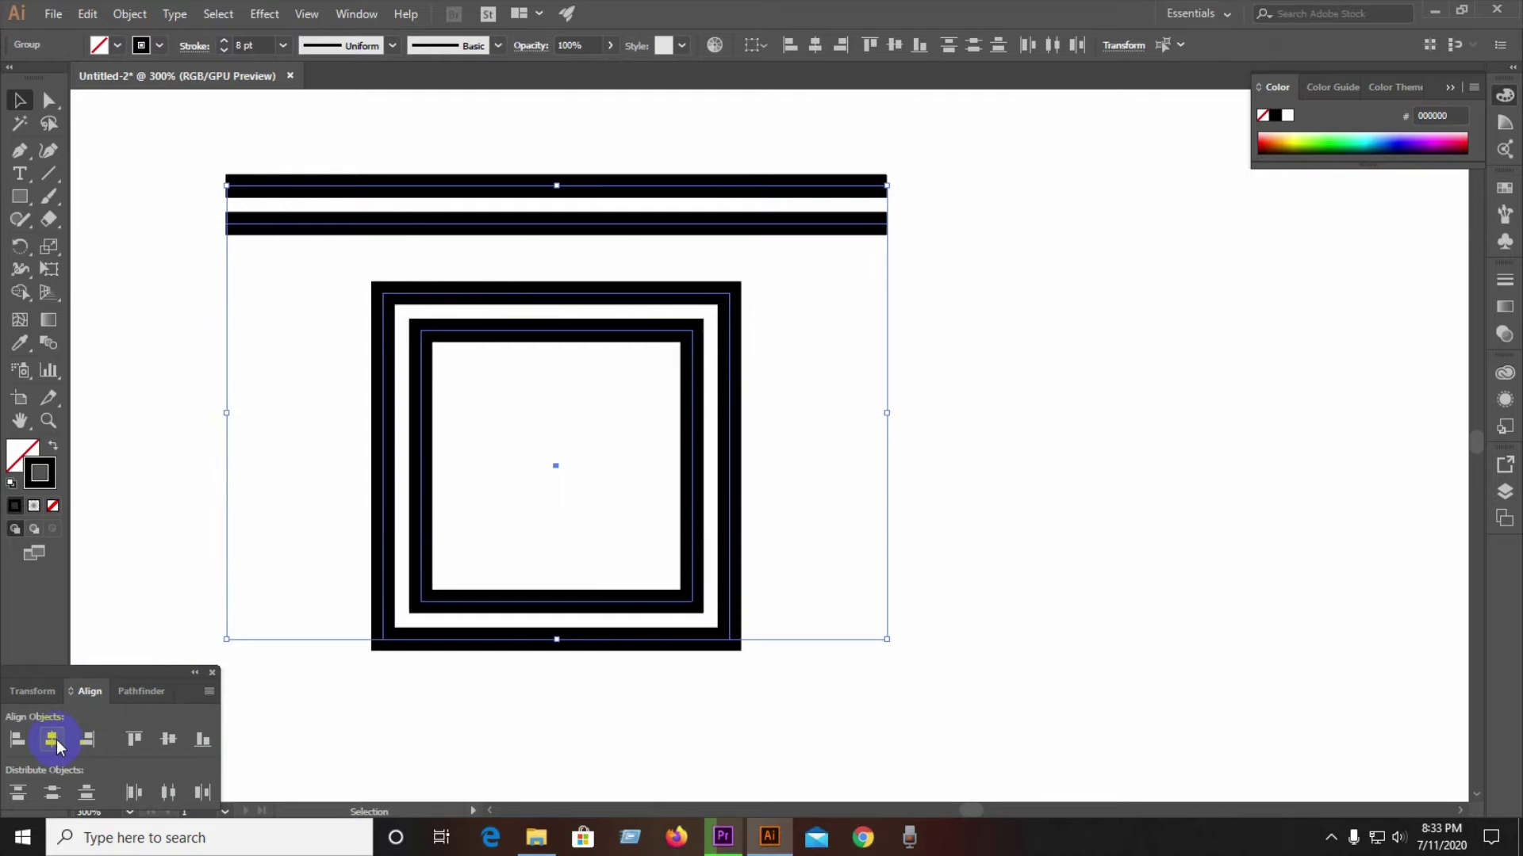
{"action": "left_click", "coordinate": [165, 738]}
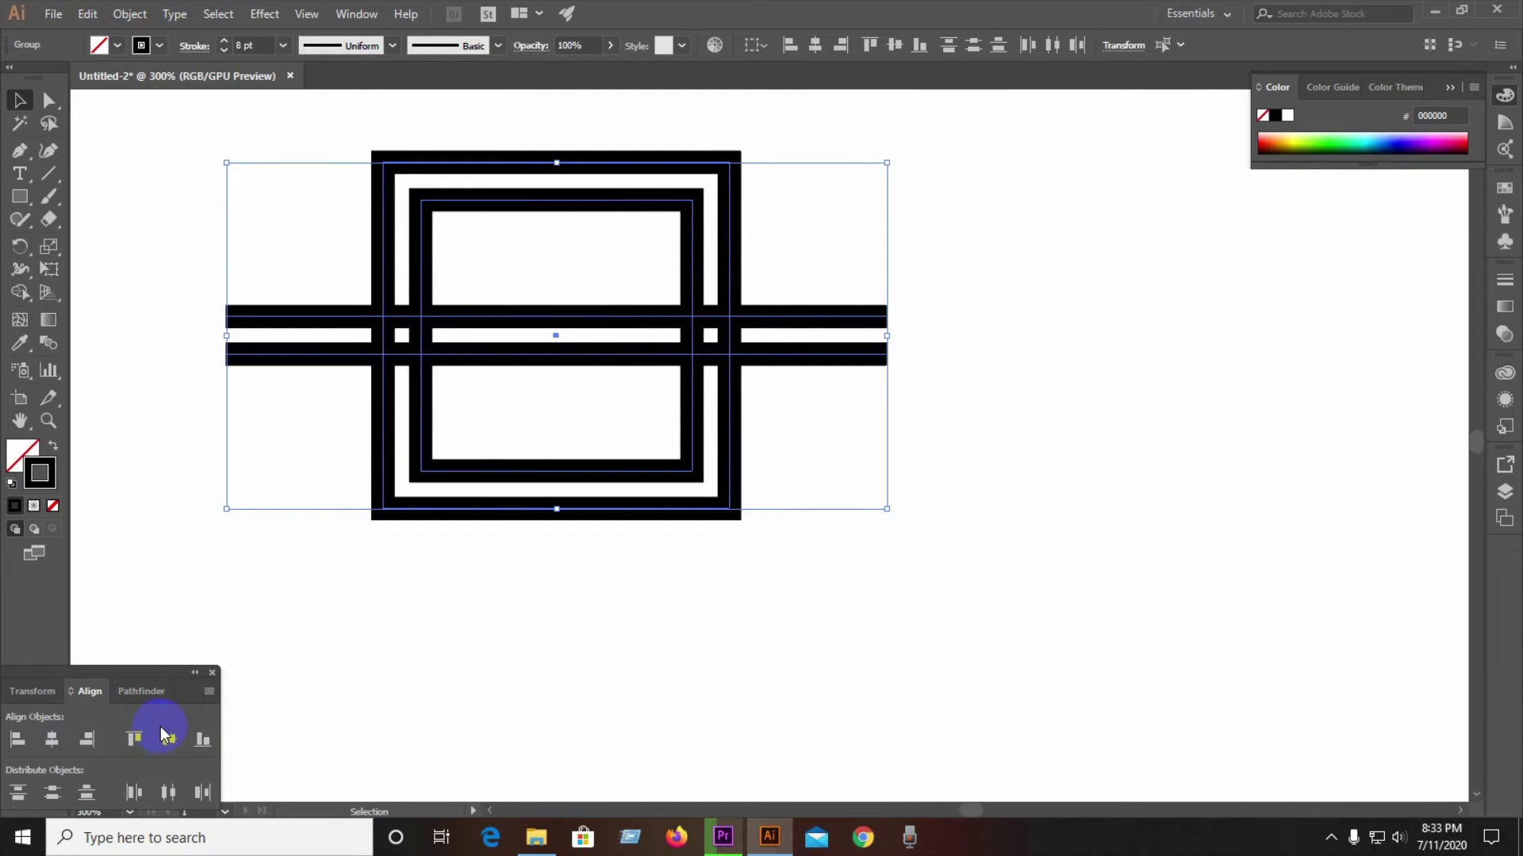
{"action": "scroll", "coordinate": [194, 653], "scroll_direction": "up", "scroll_amount": 2}
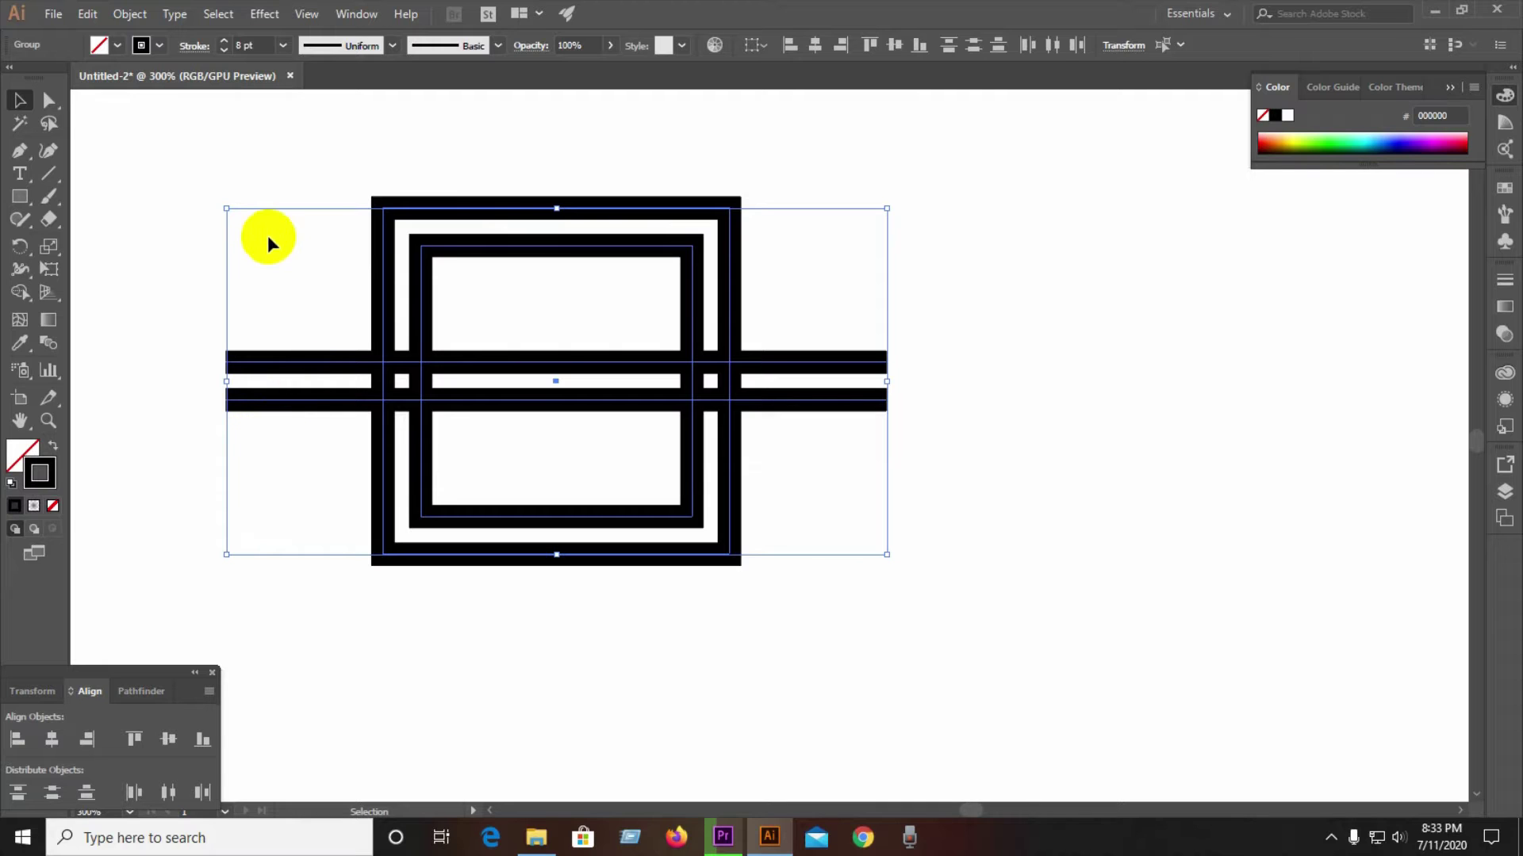
Expand the strokes of the nested squares and the crossing lines into filled shapes
{"action": "left_click", "coordinate": [176, 183]}
{"action": "left_click", "coordinate": [373, 354]}
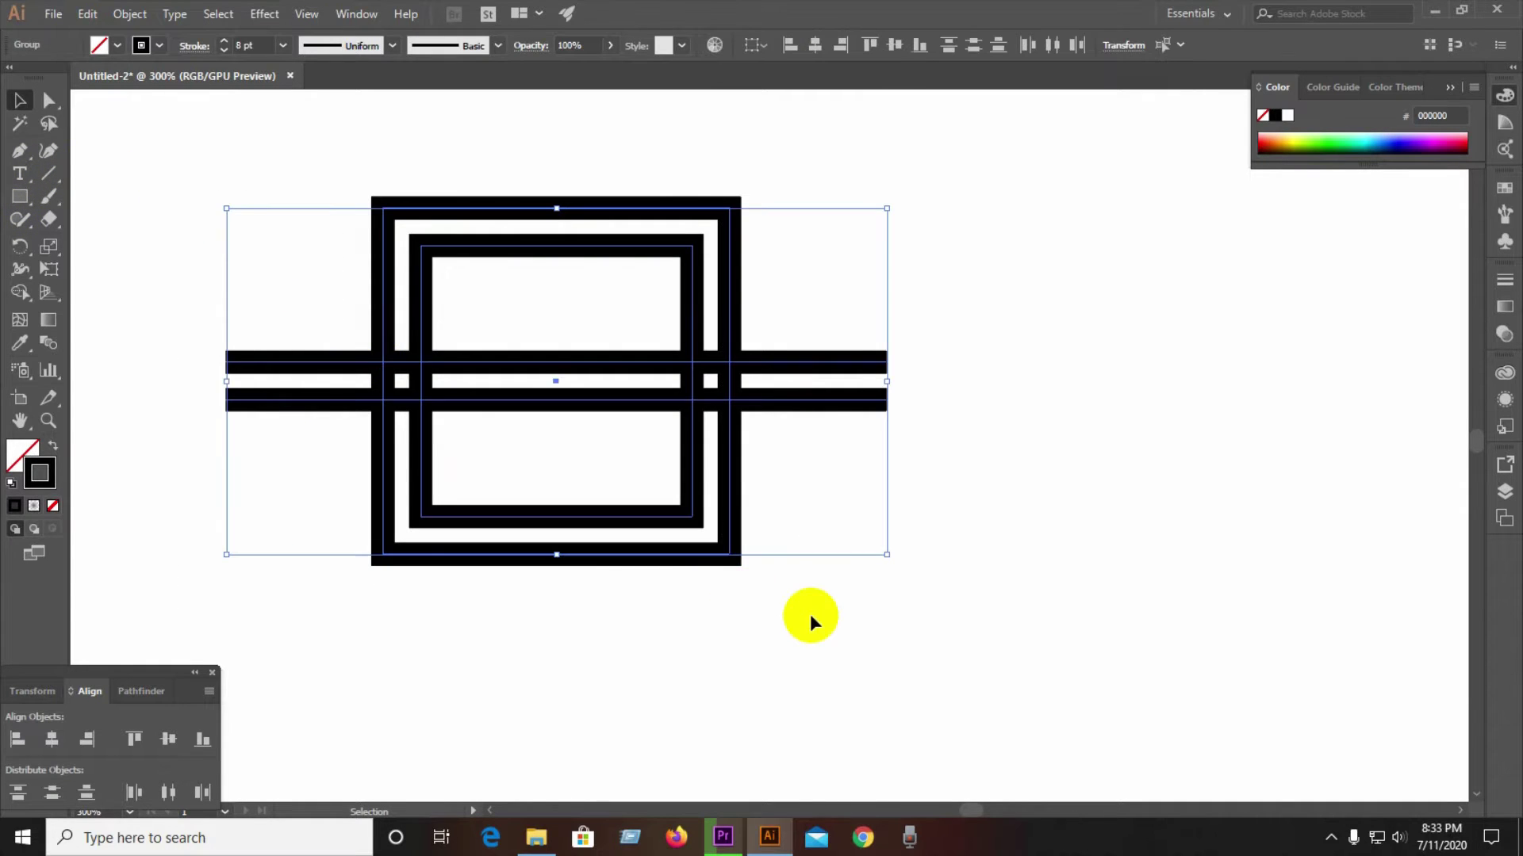
{"action": "left_click", "coordinate": [129, 13]}
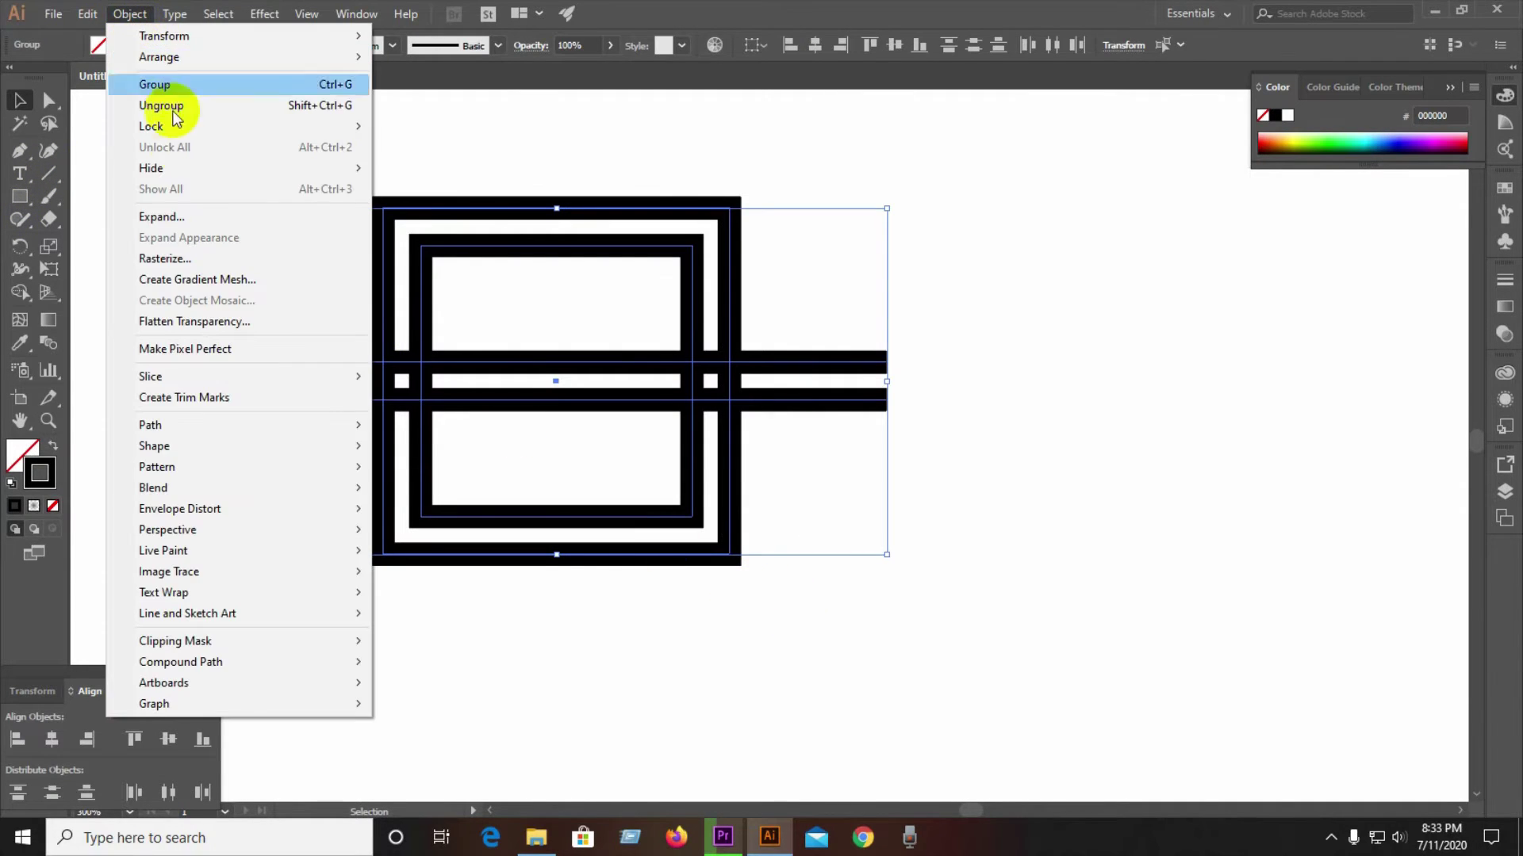
{"action": "left_click", "coordinate": [187, 211]}
{"action": "left_click", "coordinate": [697, 523]}
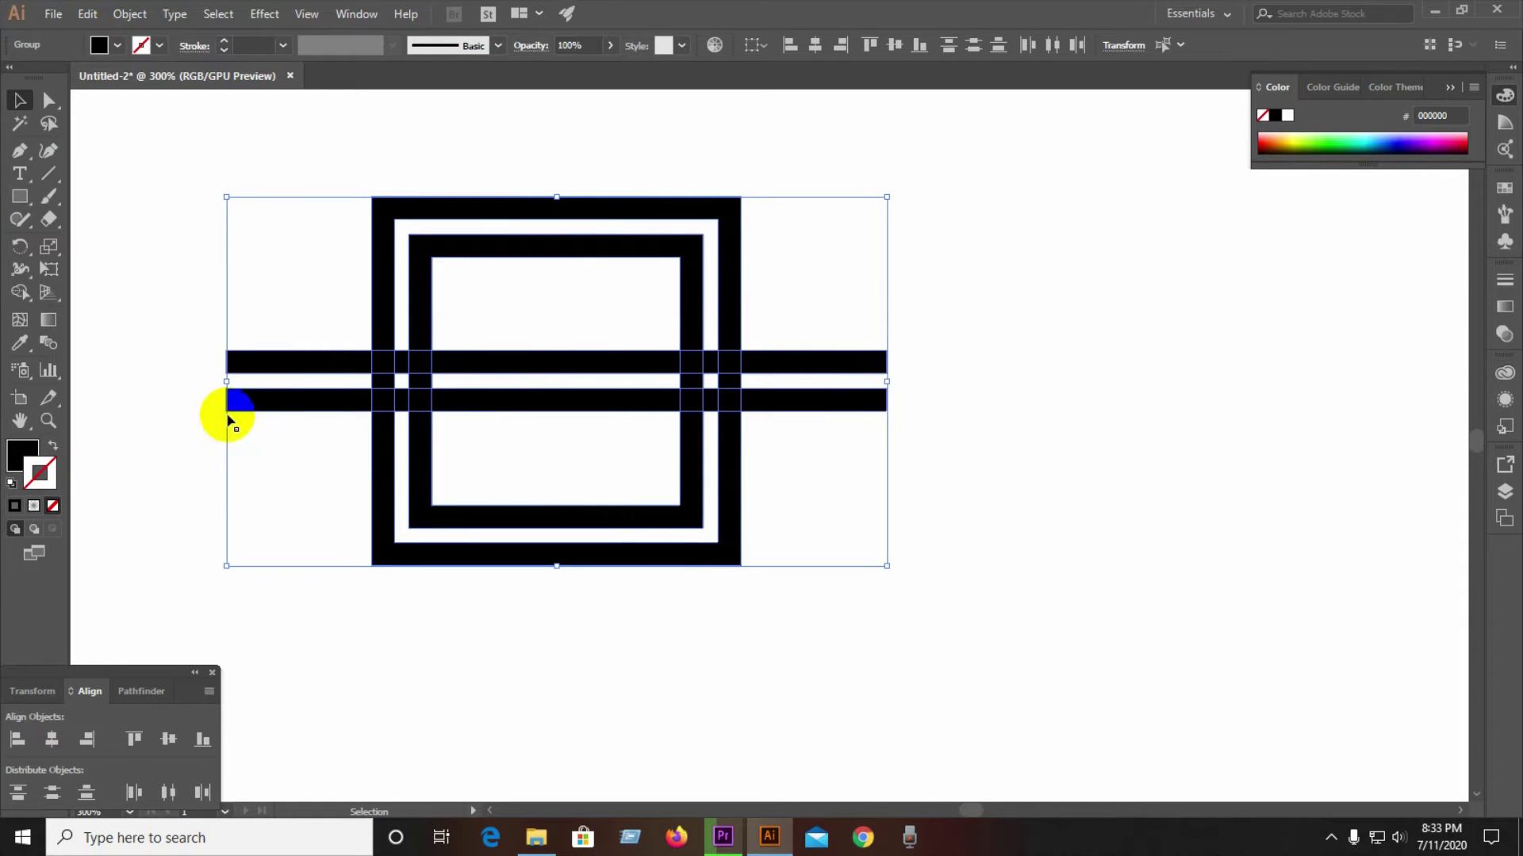
{"action": "left_click", "coordinate": [157, 282]}
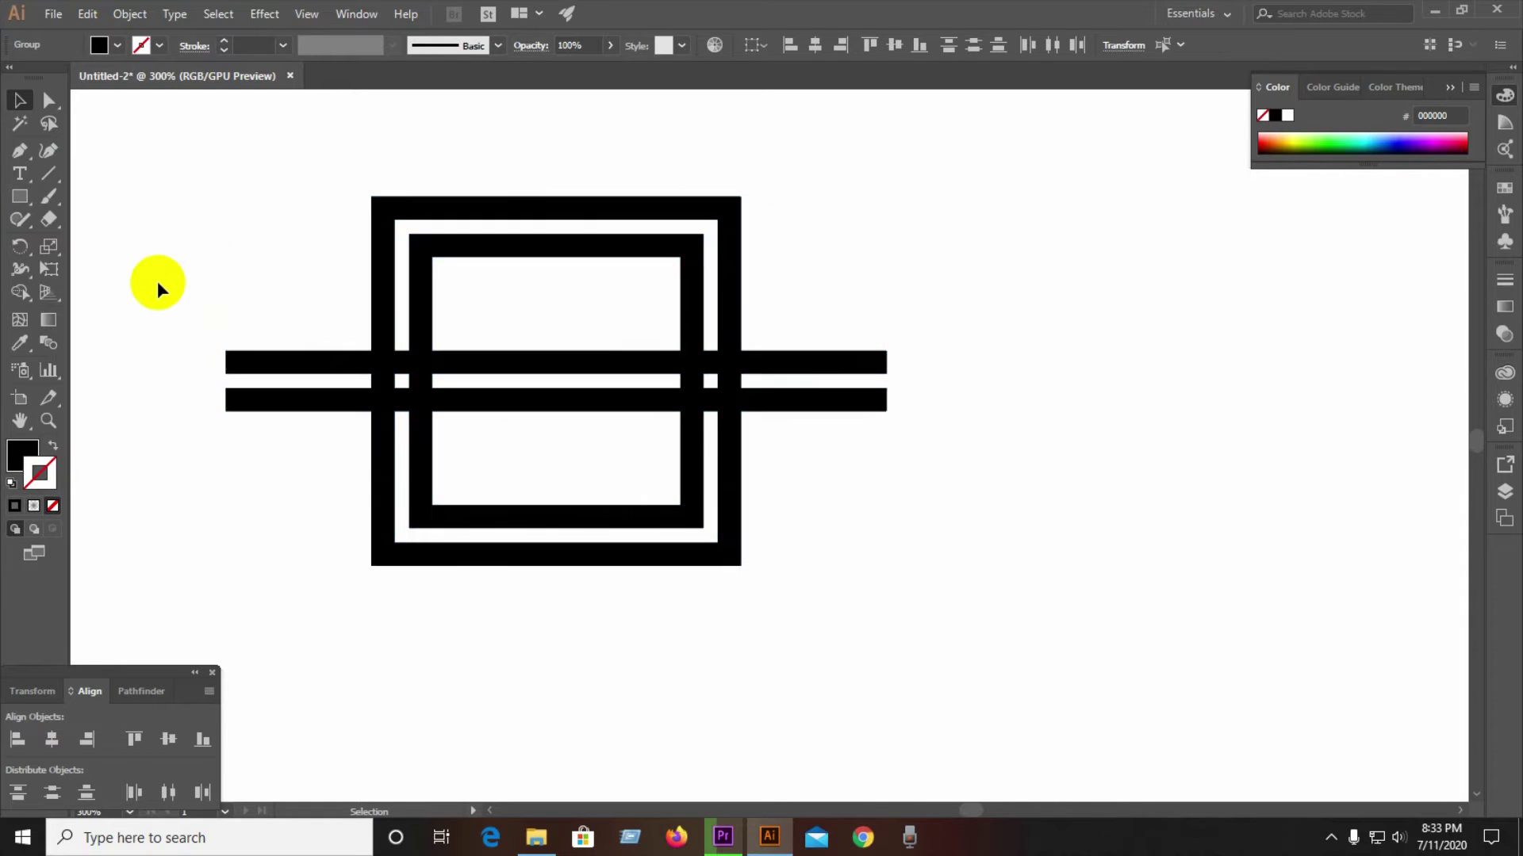
Draw a vertical line about 155 pt long without stroke and place it across the squares, slightly right of their centre
{"action": "left_click", "coordinate": [50, 176]}
{"action": "left_click_drag", "start_coordinate": [927, 181], "coordinate": [1007, 621]}
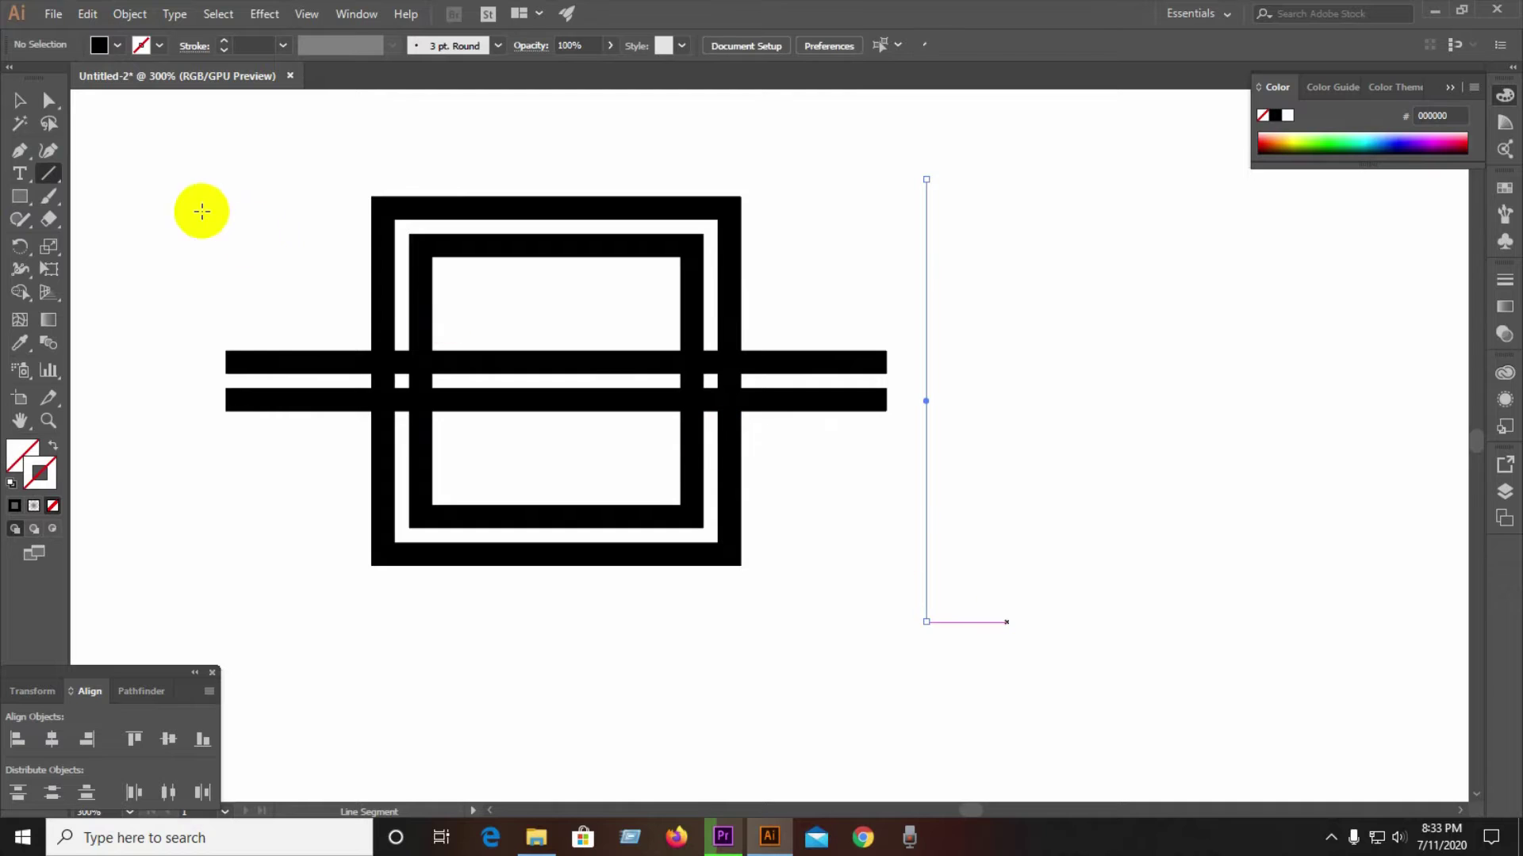
{"action": "left_click", "coordinate": [20, 100]}
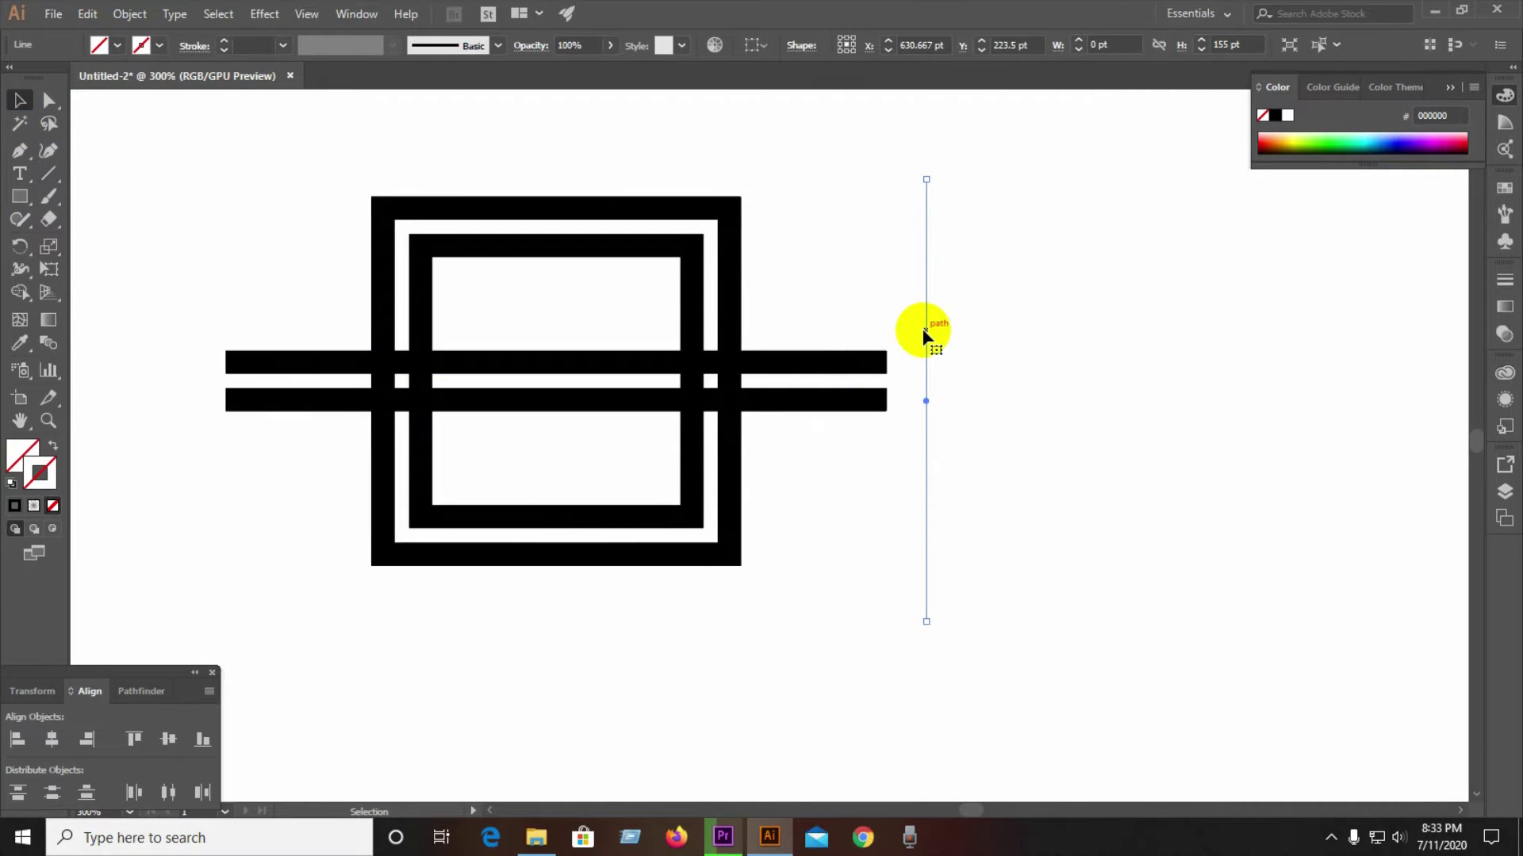
{"action": "mouse_move", "coordinate": [924, 333]}
{"action": "left_mouse_down"}
{"action": "mouse_move", "coordinate": [643, 287]}
{"action": "mouse_move", "coordinate": [605, 295]}
{"action": "left_mouse_up"}
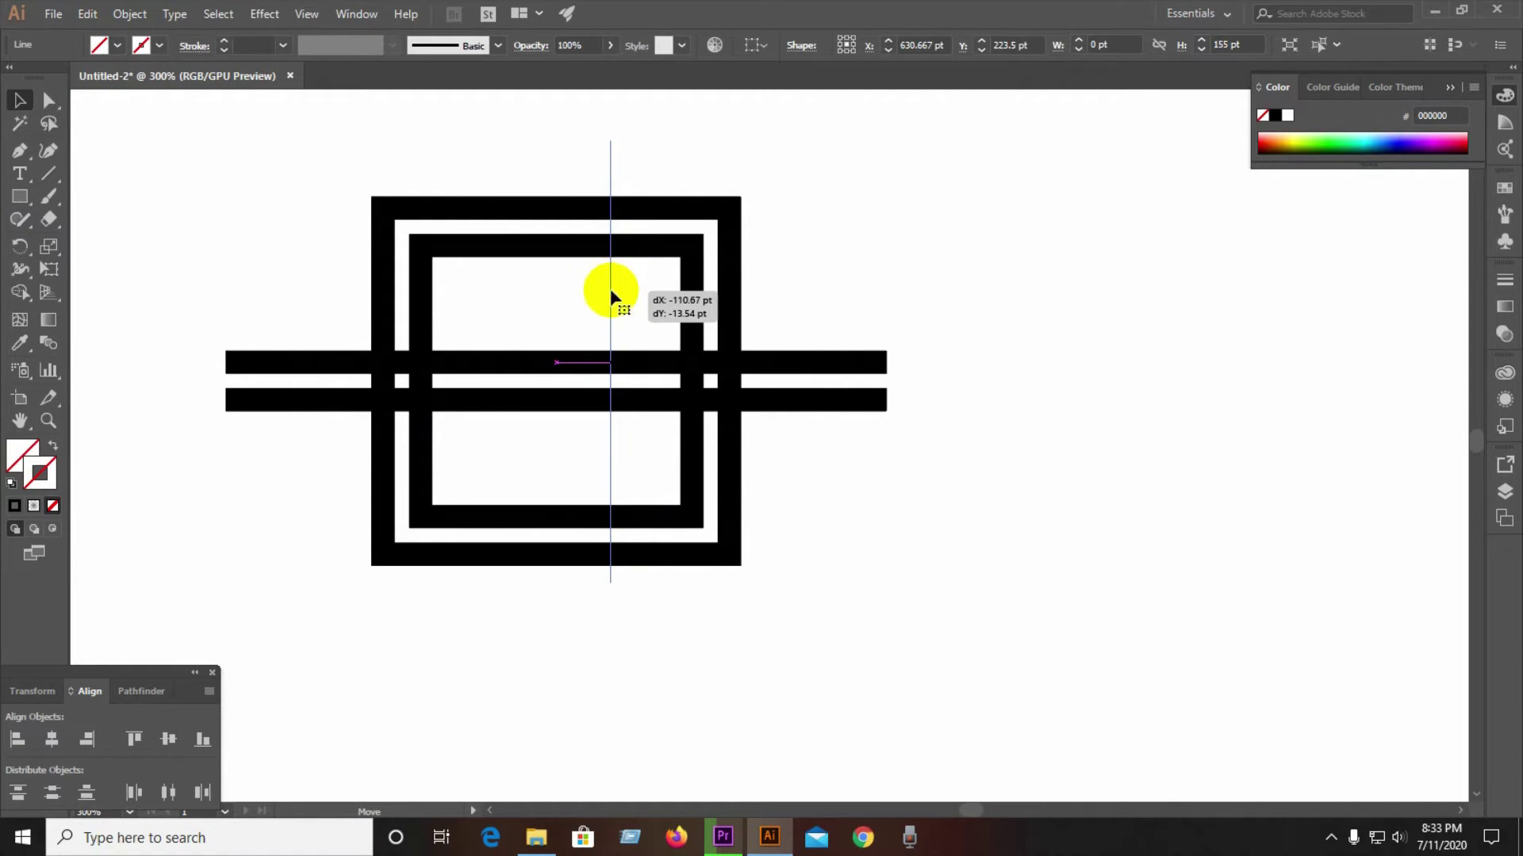
Divide the expanded shapes along the vertical line with Pathfinder and ungroup the resulting pieces
{"action": "left_click", "coordinate": [304, 347]}
{"action": "key", "text": "ctrl+a"}
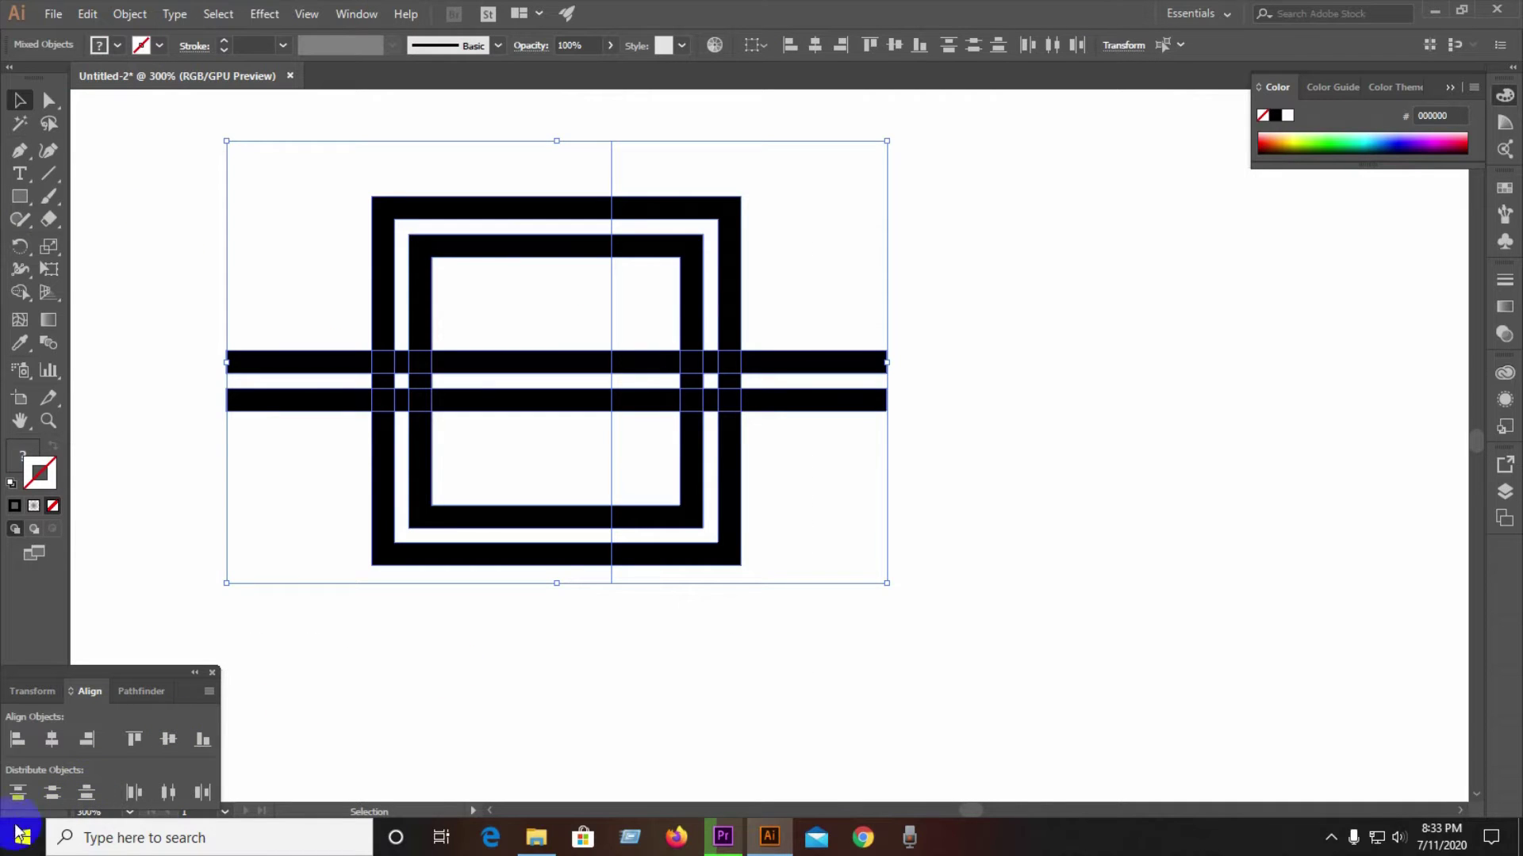
{"action": "left_click", "coordinate": [150, 690]}
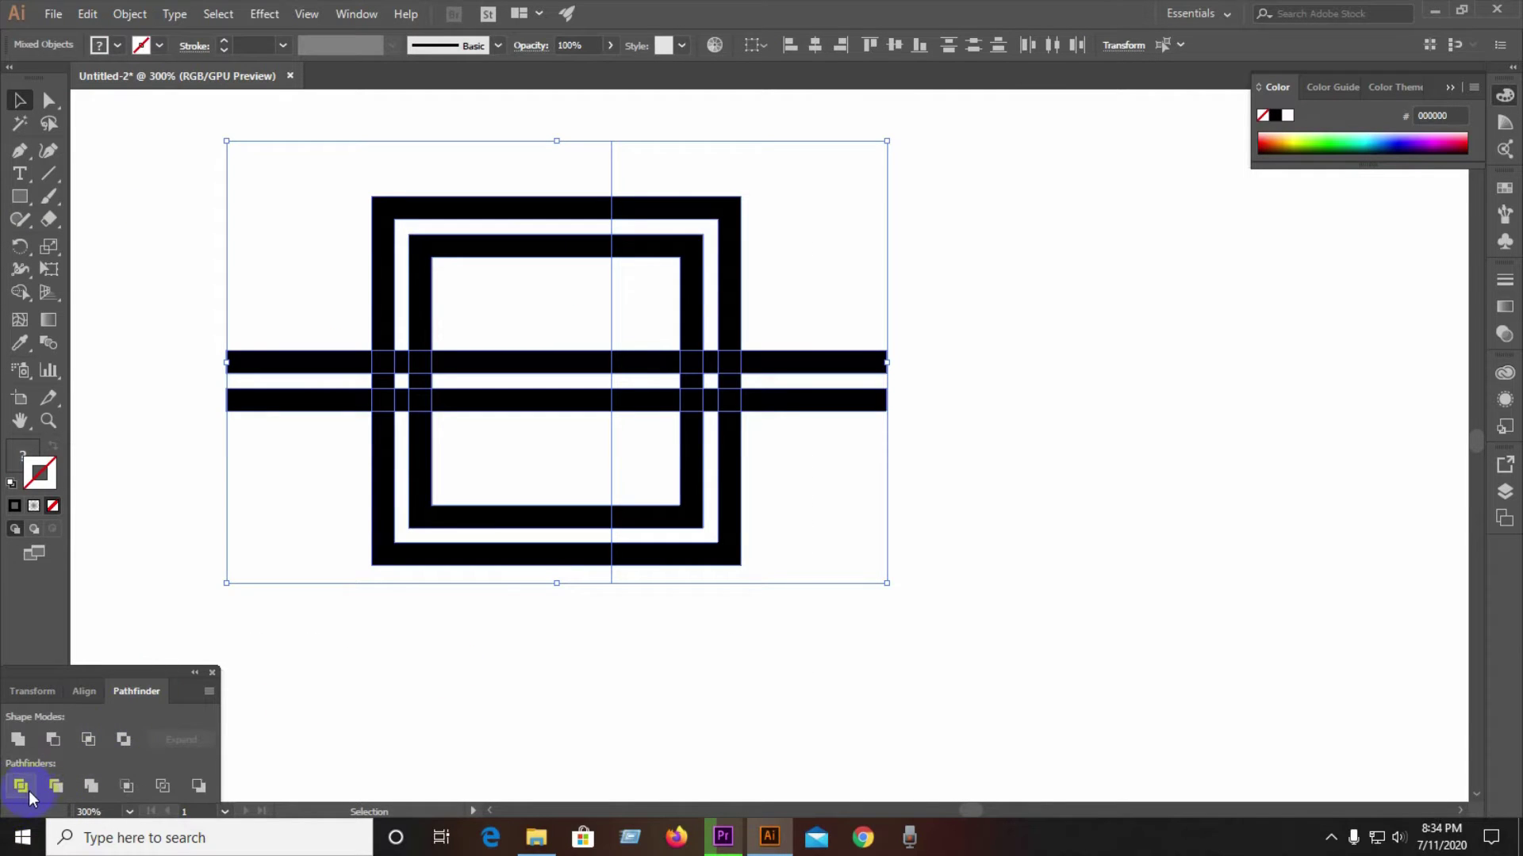
{"action": "left_click", "coordinate": [20, 785]}
{"action": "right_click", "coordinate": [484, 418]}
{"action": "left_click", "coordinate": [534, 554]}
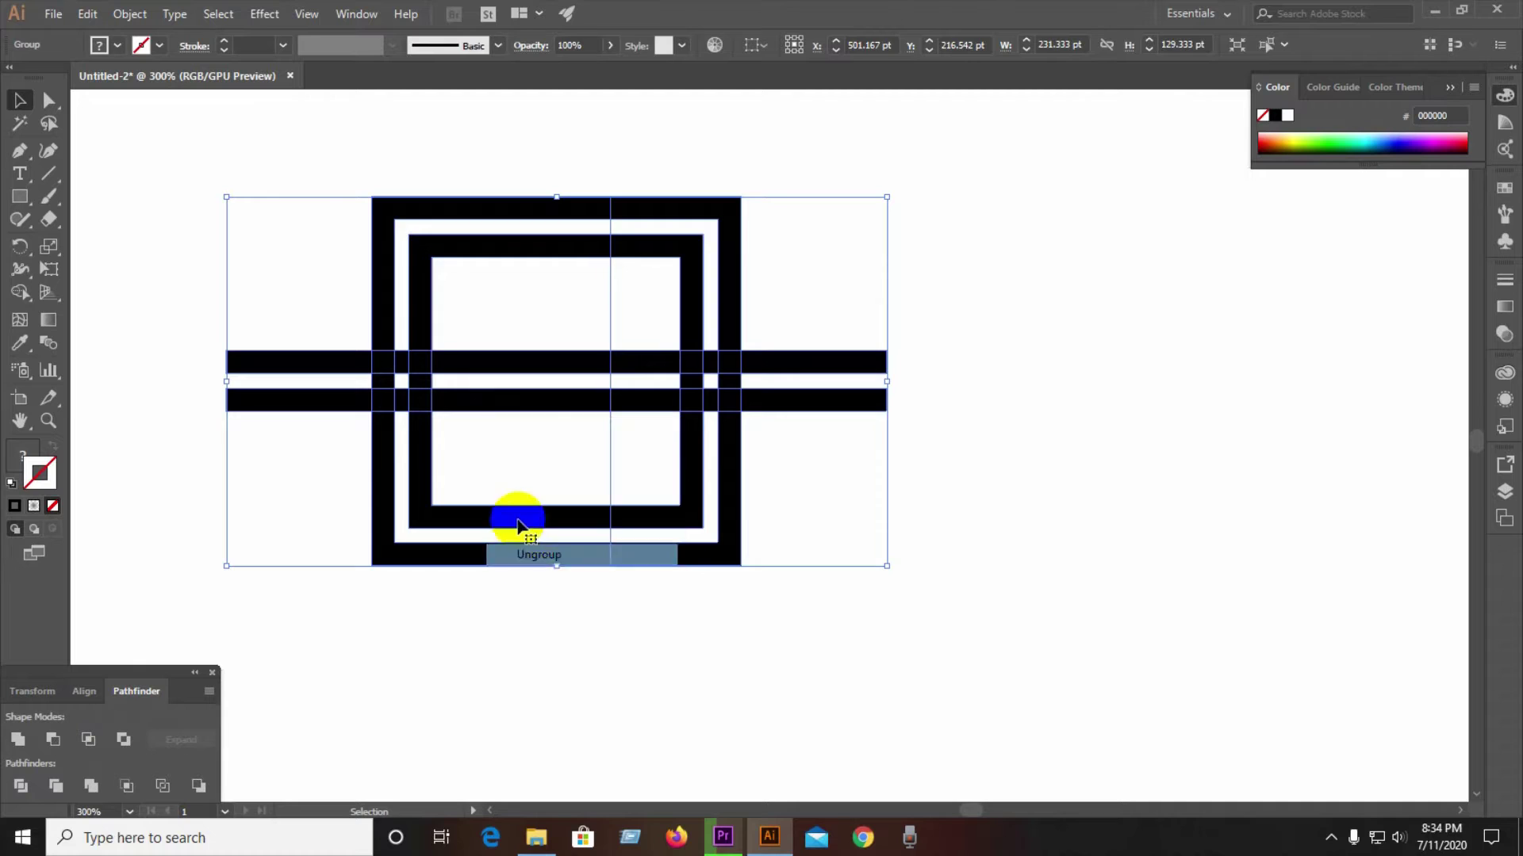
Delete all the divided pieces to the right of the vertical cut
{"action": "left_click", "coordinate": [568, 246]}
{"action": "left_click", "coordinate": [731, 383]}
{"action": "left_click_drag", "start_coordinate": [644, 176], "coordinate": [804, 645]}
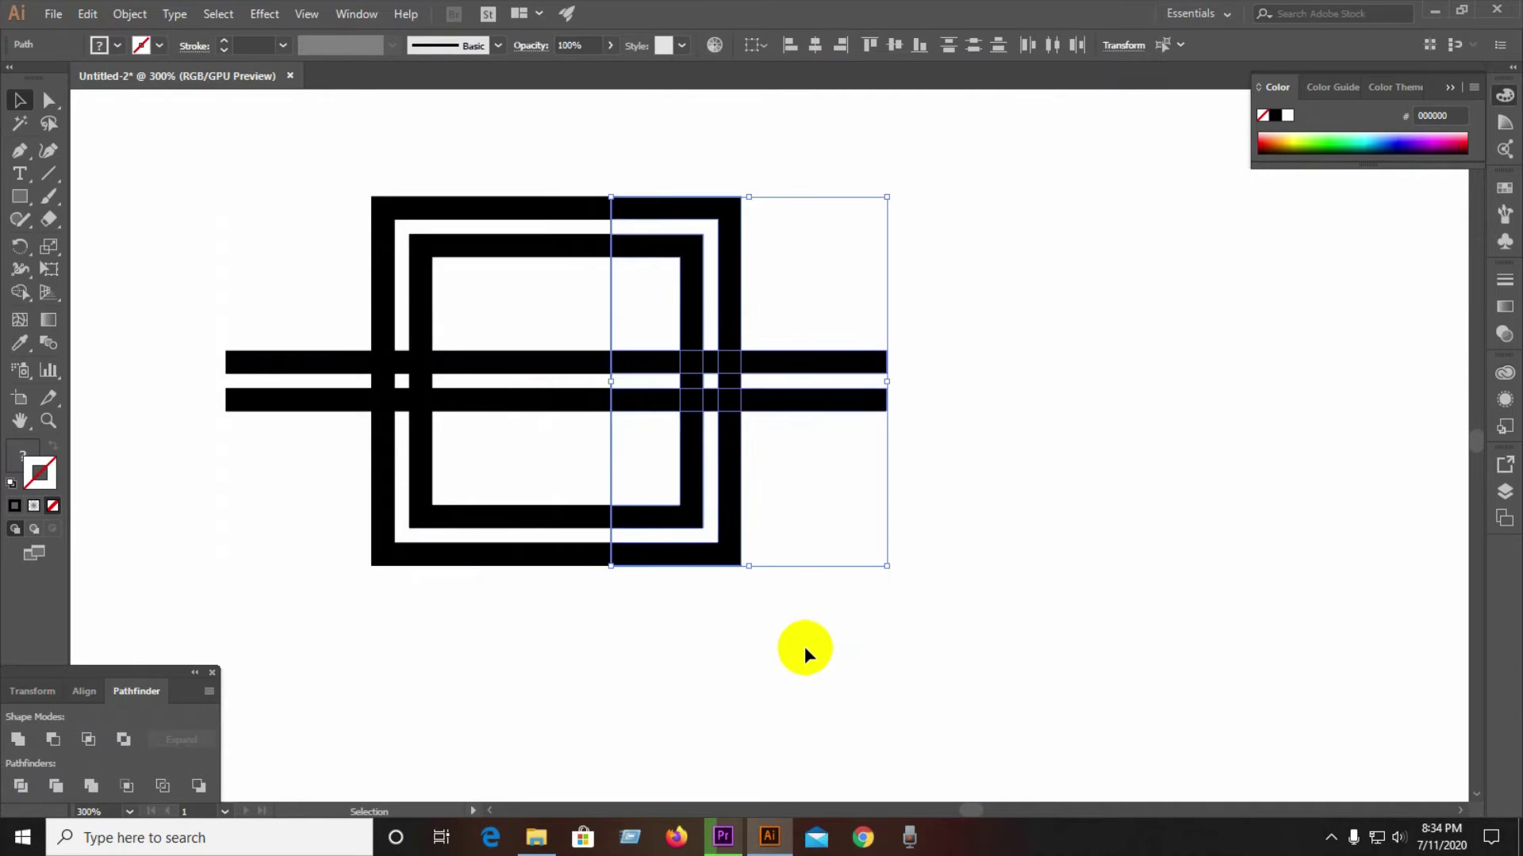
{"action": "key", "text": "Delete"}
Delete the parallel line ends projecting left of the squares and the small connecting pieces between the two lines
{"action": "left_click_drag", "start_coordinate": [262, 359], "coordinate": [302, 466]}
{"action": "key", "text": "Delete"}
{"action": "left_click_drag", "start_coordinate": [388, 420], "coordinate": [426, 386]}
{"action": "key", "text": "Delete"}
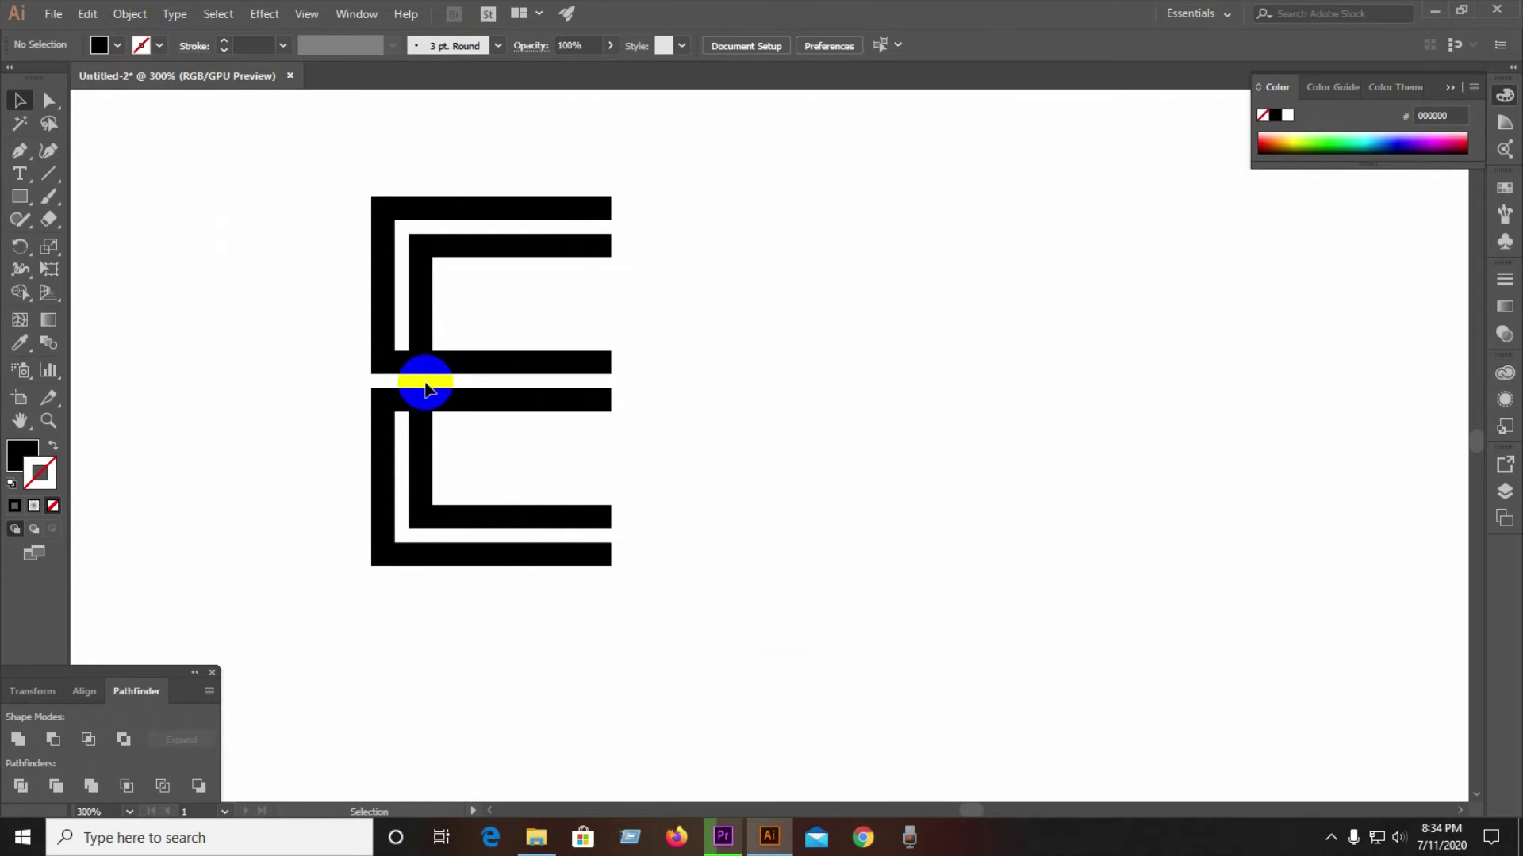
Offset the two small squares where the inner vertical bars cross the middle lines by 3 pt with Offset Path
{"action": "left_click", "coordinate": [427, 405]}
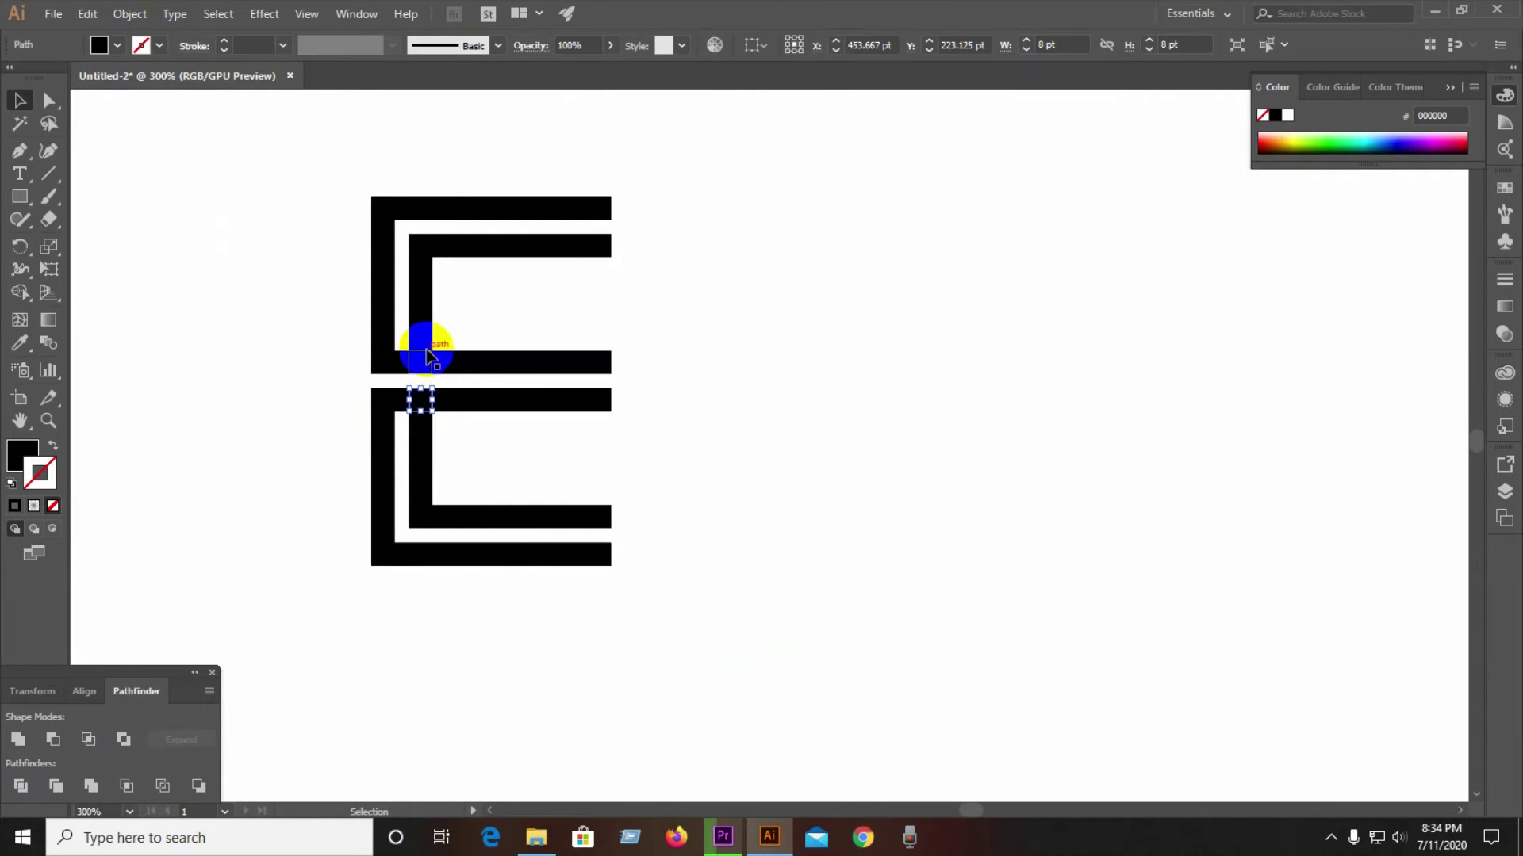
{"action": "left_click", "coordinate": [427, 357], "text": "shift"}
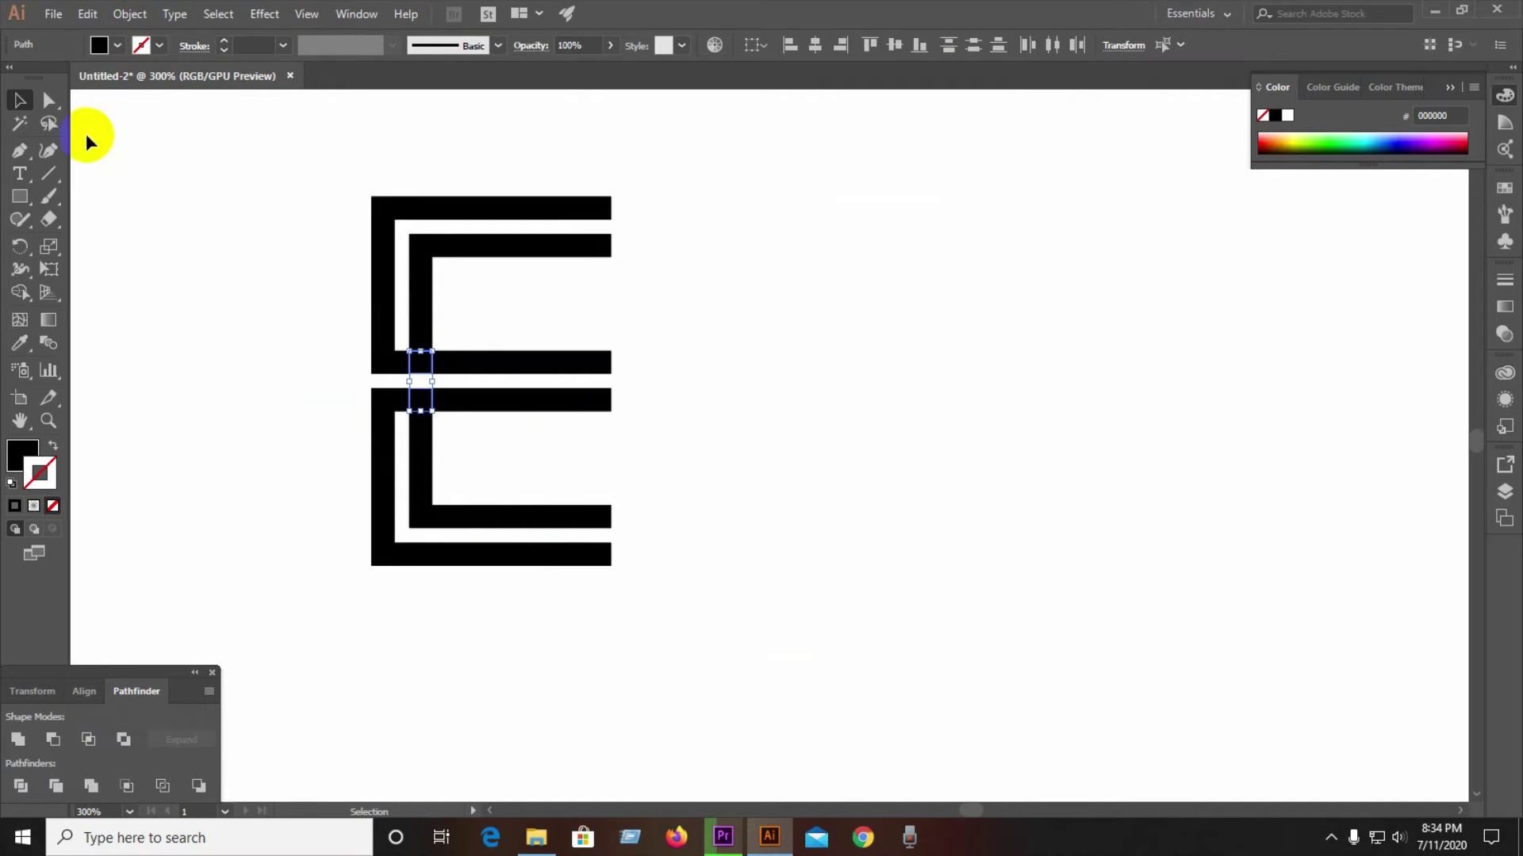
{"action": "left_click", "coordinate": [130, 15]}
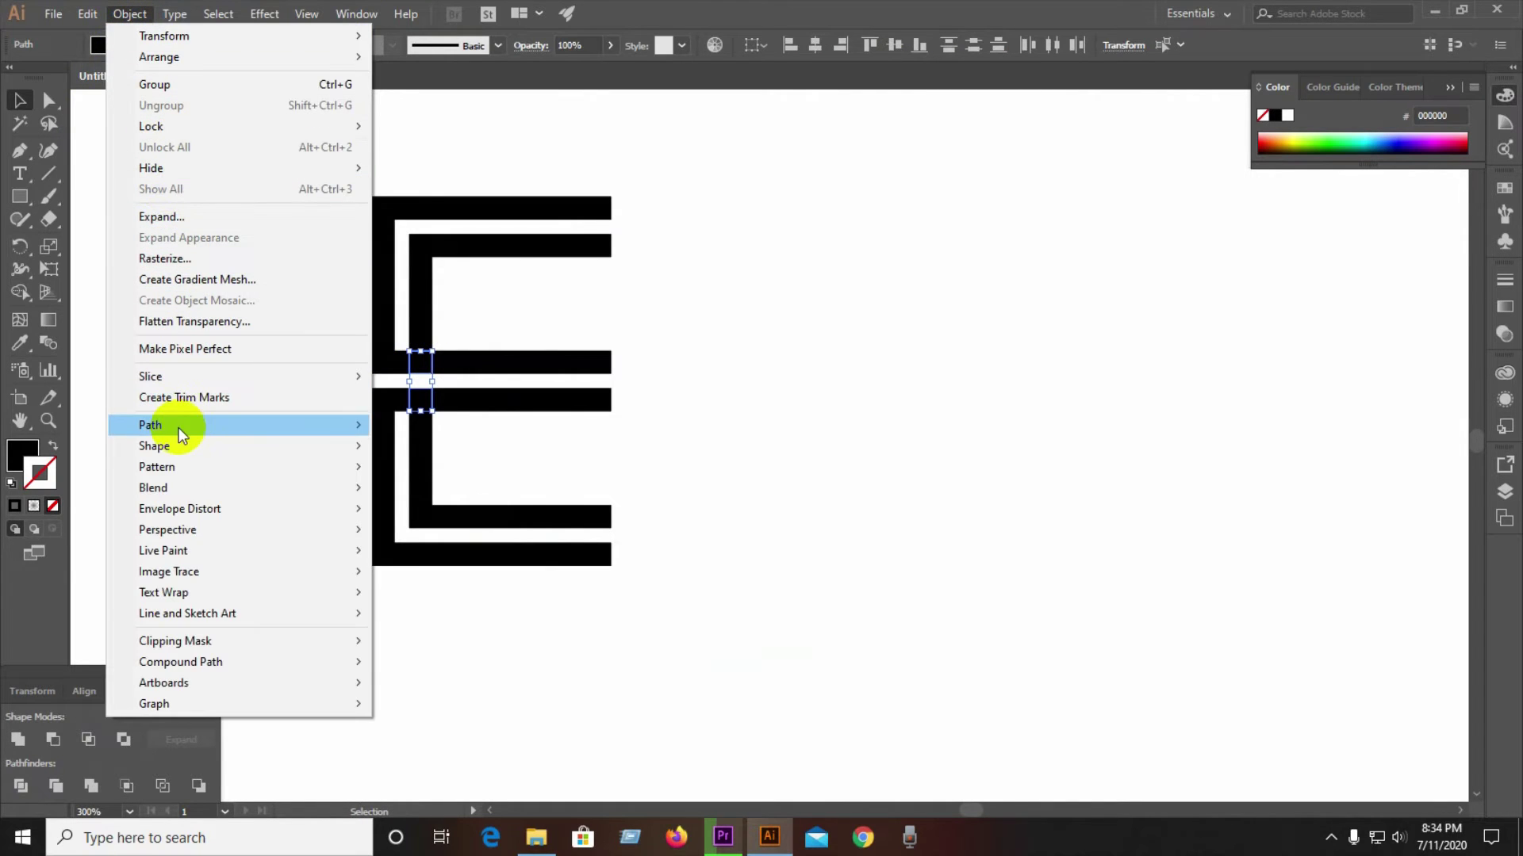
{"action": "mouse_move", "coordinate": [182, 425]}
{"action": "left_click", "coordinate": [418, 494]}
{"action": "left_click", "coordinate": [1104, 453]}
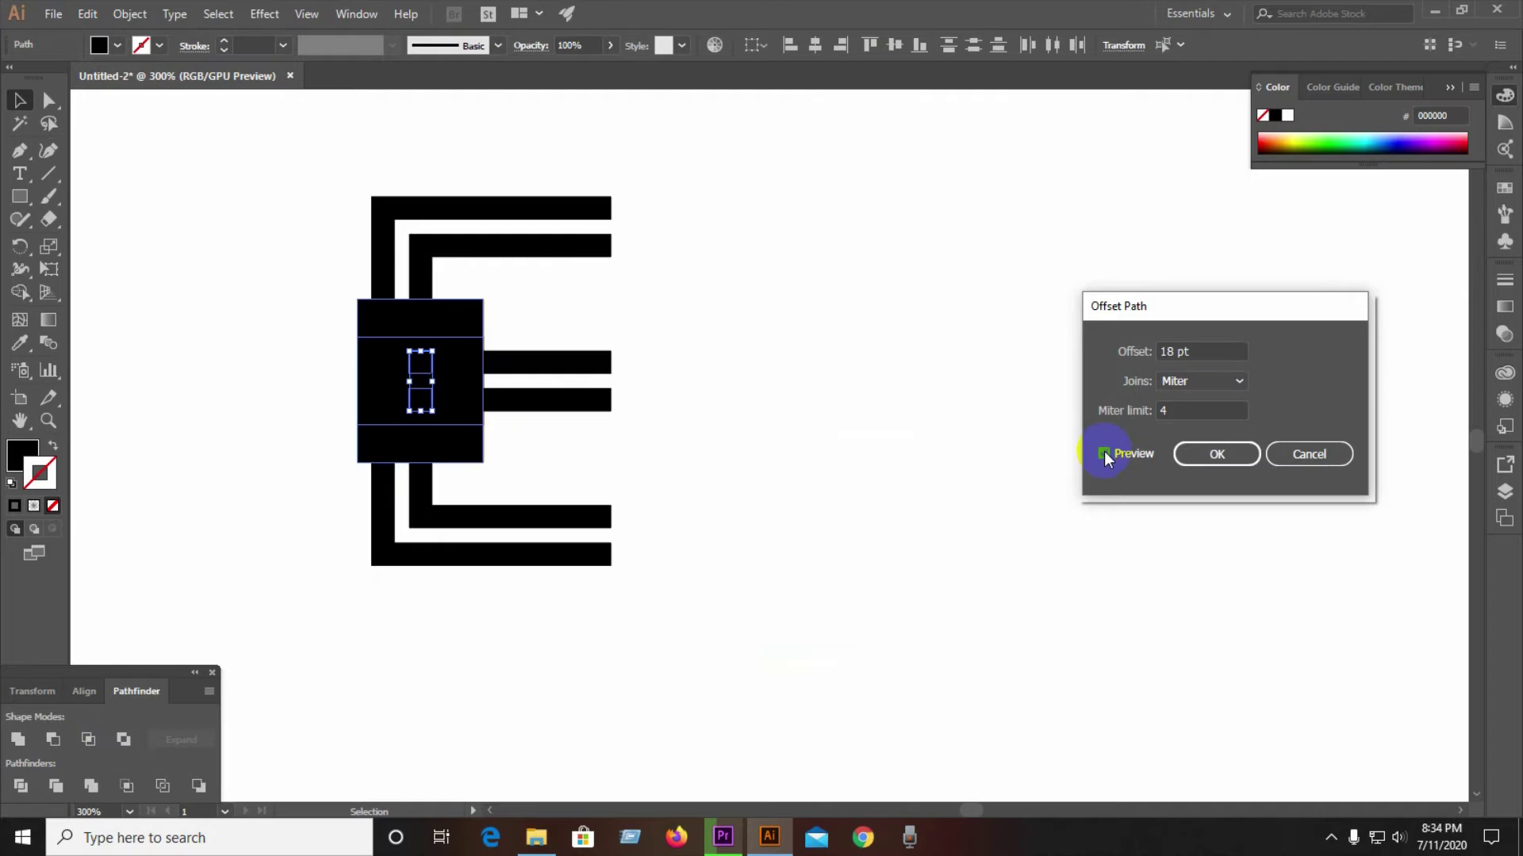
{"action": "left_click", "coordinate": [1196, 352]}
{"action": "key", "text": "Down"}
{"action": "key", "text": "Down"}
{"action": "key", "text": "Down"}
{"action": "key", "text": "Down"}
{"action": "key", "text": "Down"}
{"action": "key", "text": "Down"}
{"action": "key", "text": "Down"}
{"action": "key", "text": "Down"}
{"action": "key", "text": "Down"}
{"action": "key", "text": "Down"}
{"action": "key", "text": "Down"}
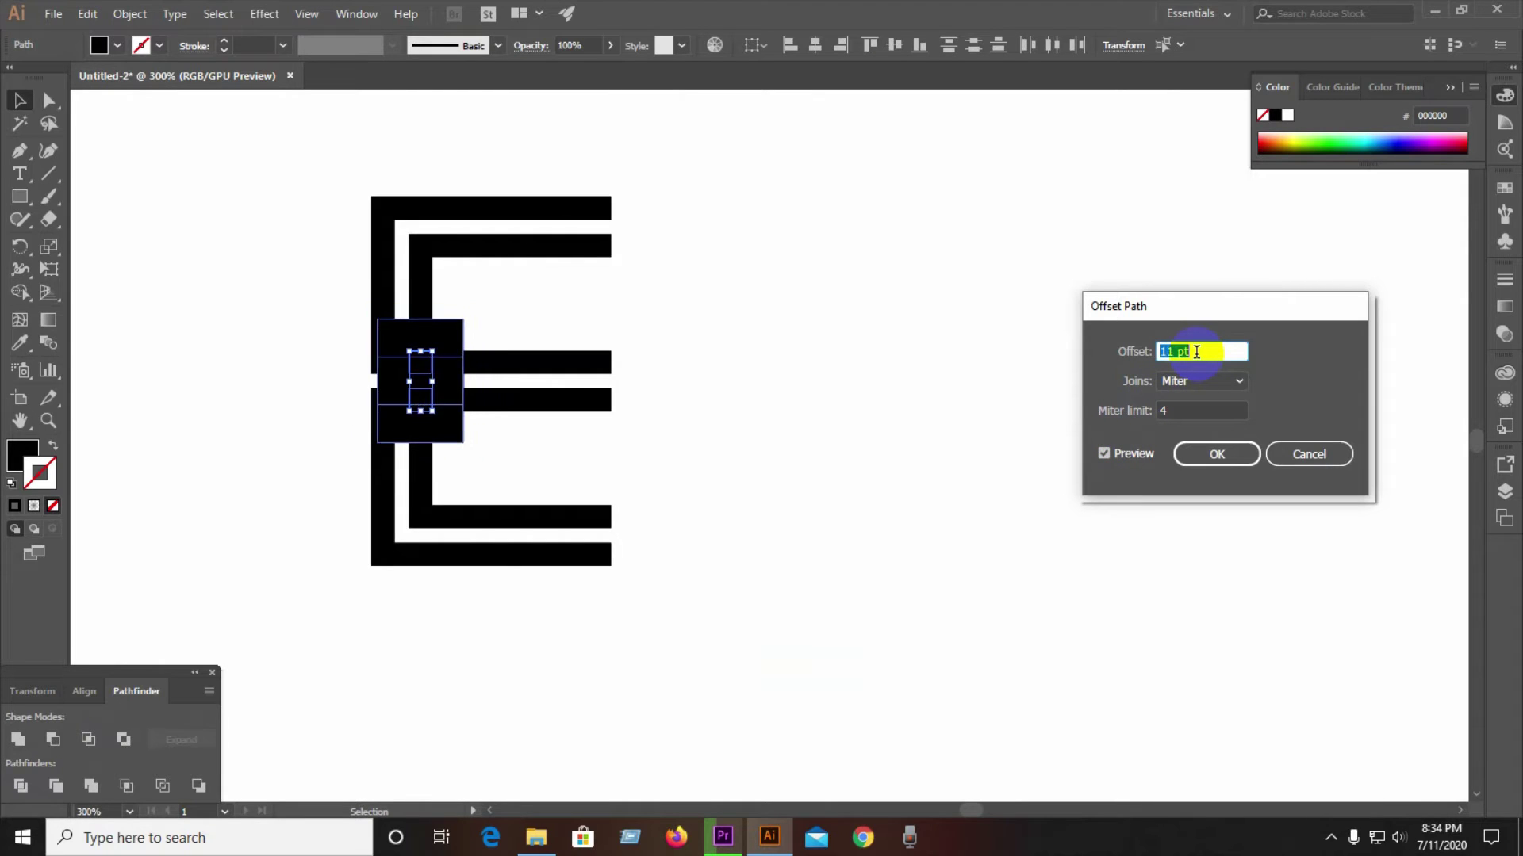
{"action": "key", "text": "Down"}
{"action": "key", "text": "Down"}
{"action": "key", "text": "Down"}
{"action": "key", "text": "Down"}
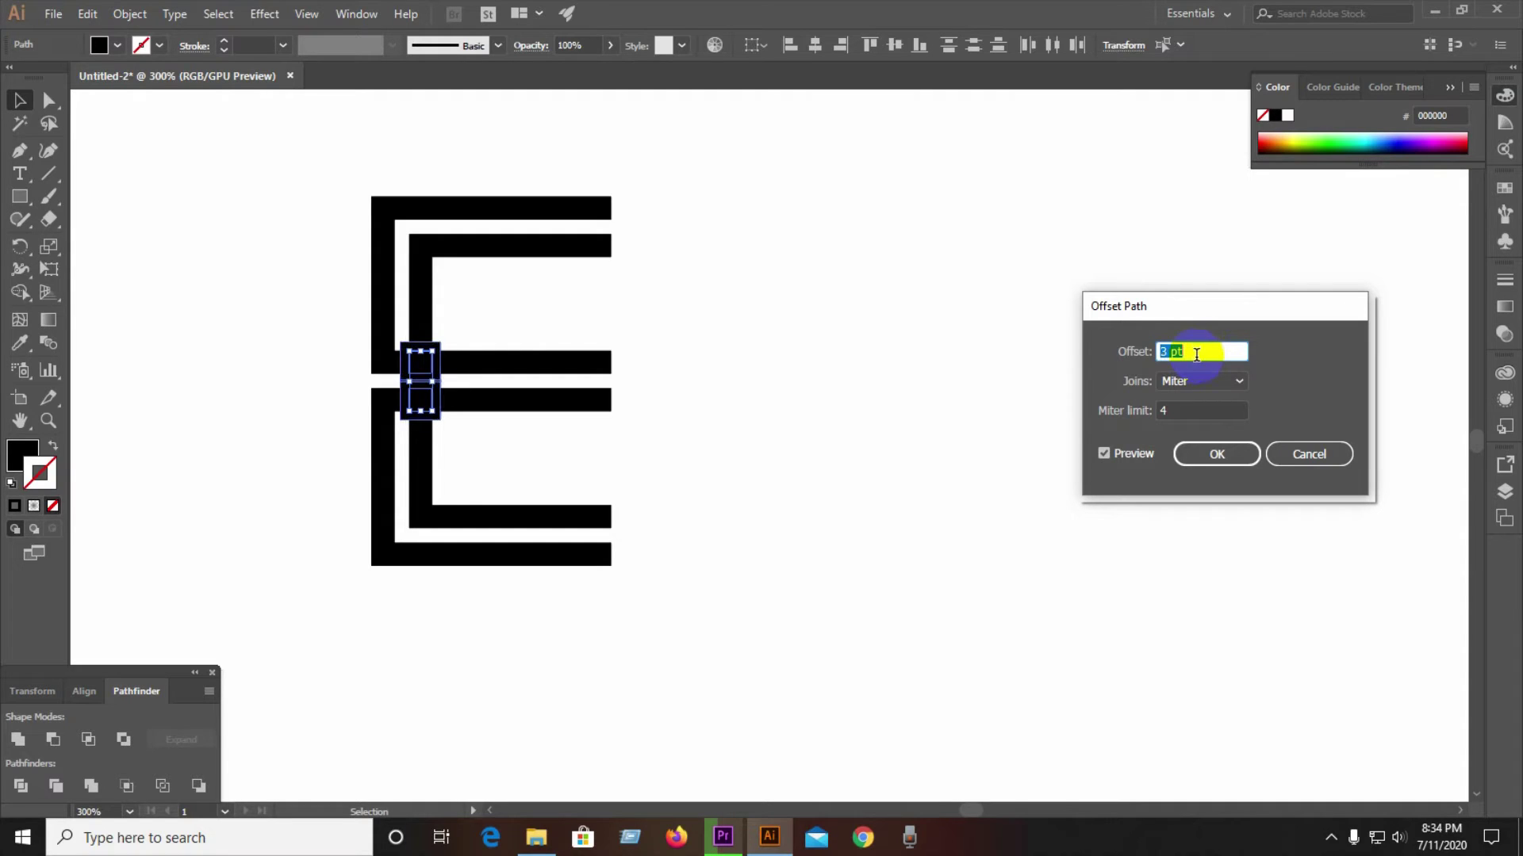
{"action": "key", "text": "Up"}
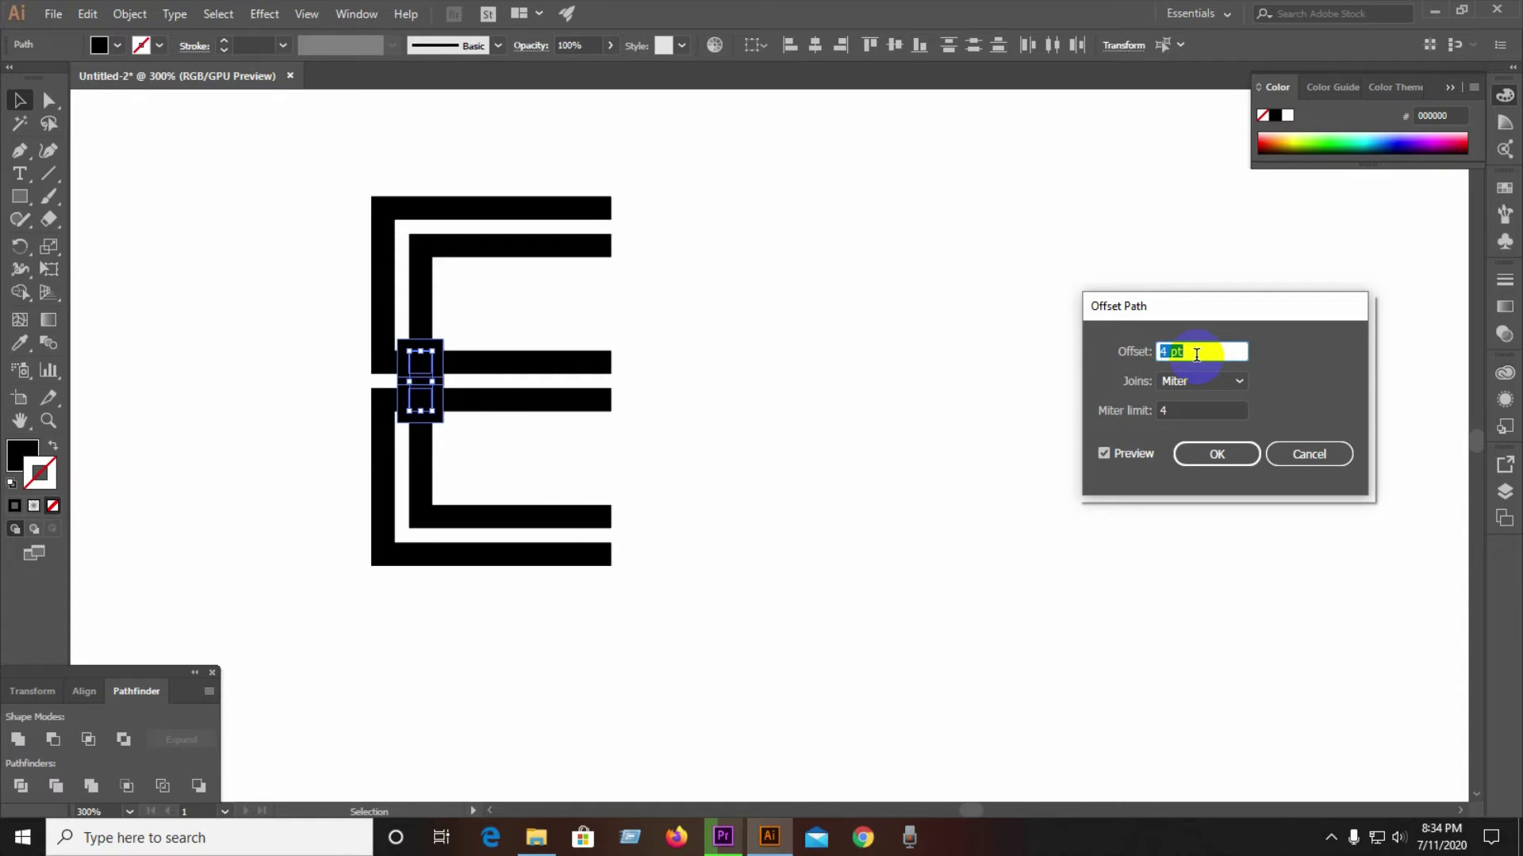
{"action": "key", "text": "Return"}
Divide all the artwork with Pathfinder and ungroup the resulting pieces
{"action": "key", "text": "ctrl+a"}
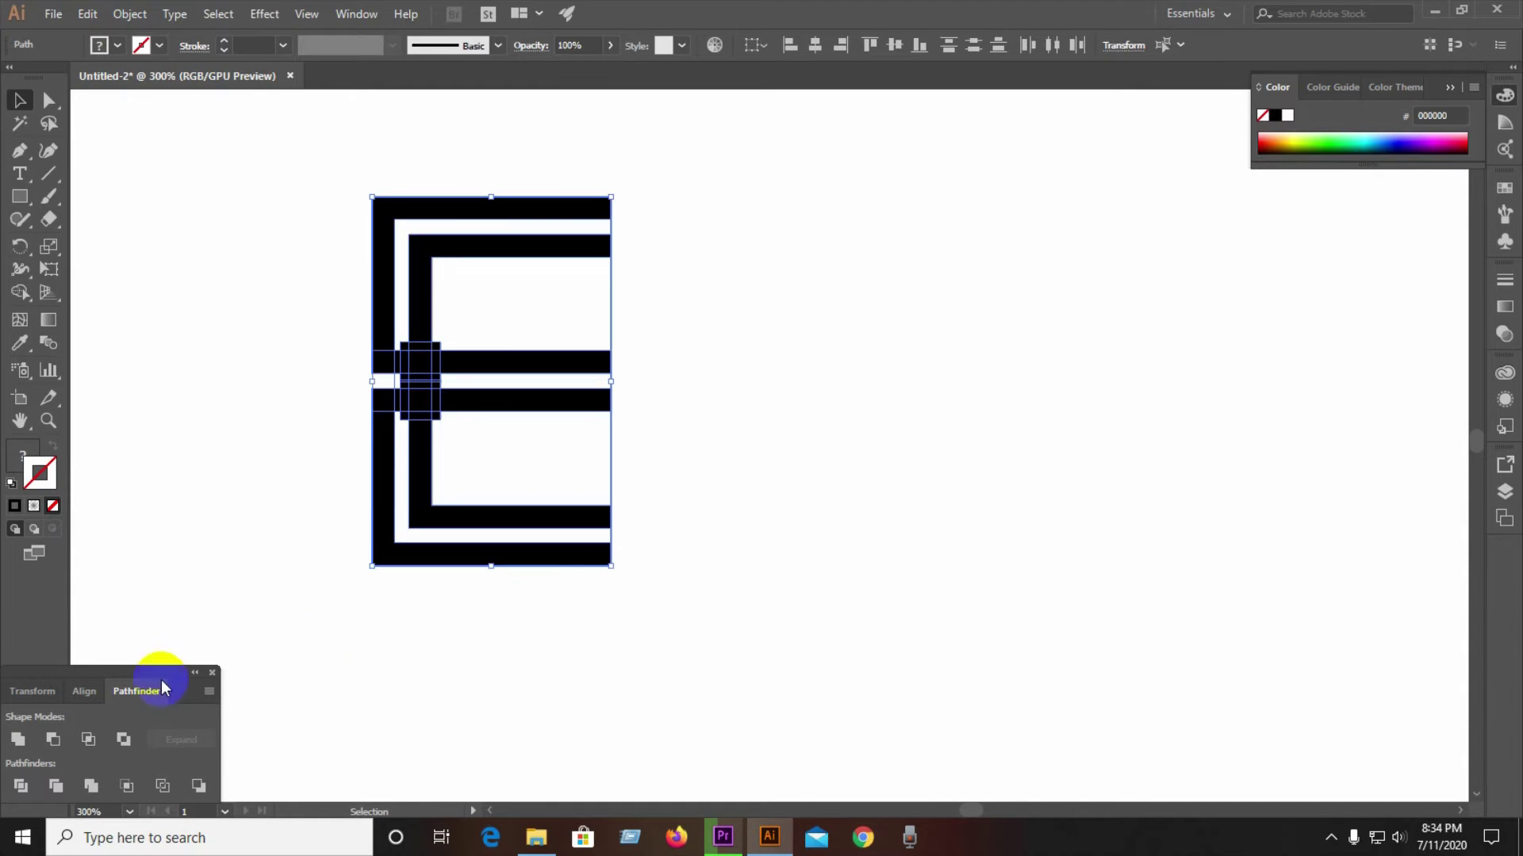
{"action": "left_click", "coordinate": [21, 791]}
{"action": "right_click", "coordinate": [416, 367]}
{"action": "left_click", "coordinate": [514, 510]}
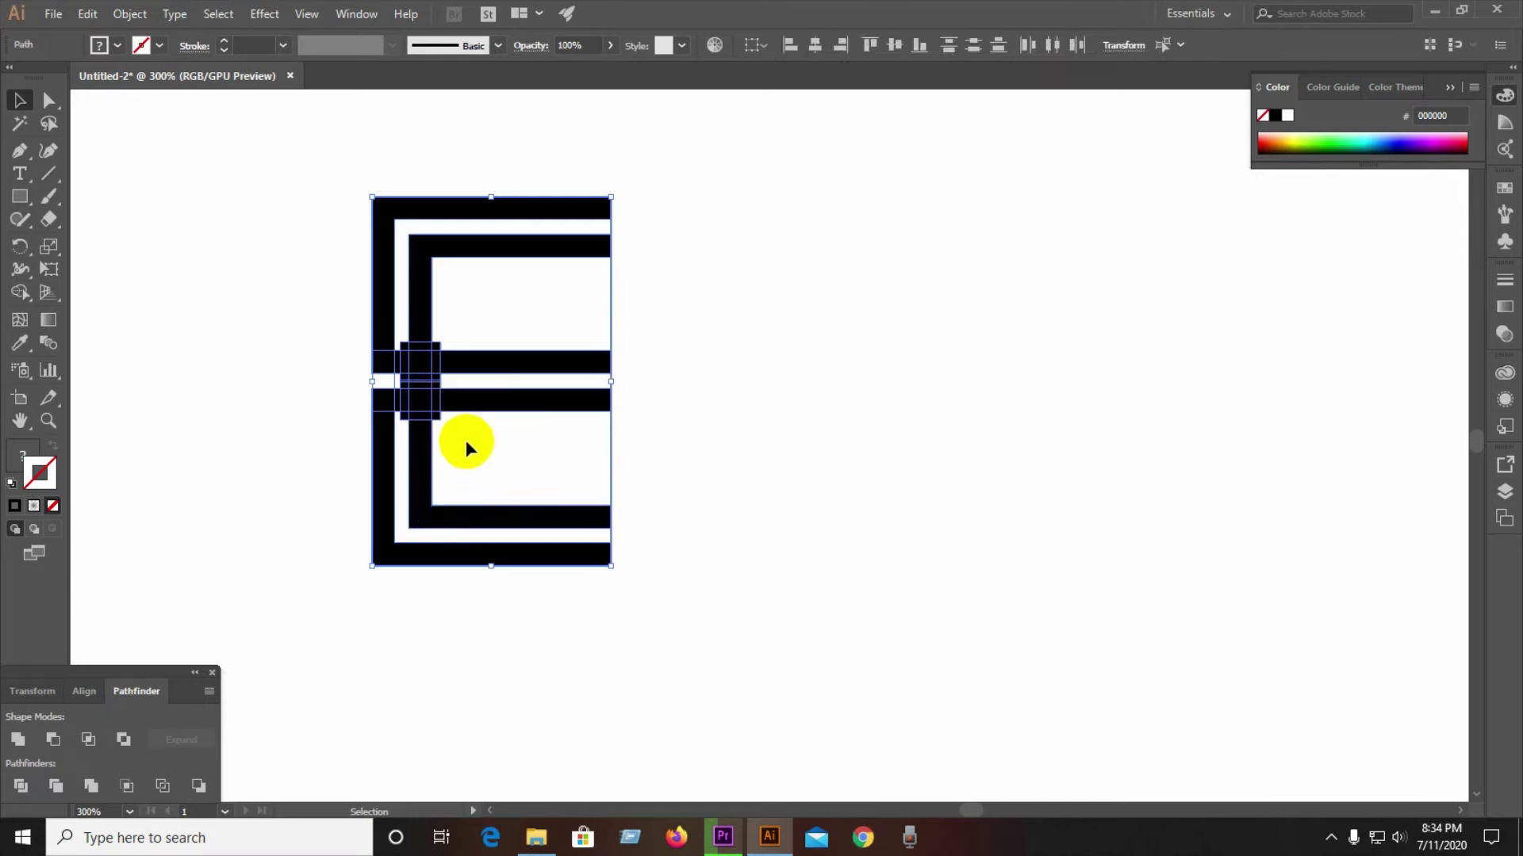
{"action": "left_click", "coordinate": [465, 440]}
Delete the offset pieces above the upper middle bar and in the gap between the two middle bars
{"action": "scroll", "coordinate": [376, 370], "scroll_direction": "up", "scroll_amount": 6}
{"action": "left_click_drag", "start_coordinate": [643, 534], "coordinate": [902, 519]}
{"action": "scroll", "coordinate": [900, 516], "scroll_direction": "down", "scroll_amount": 3}
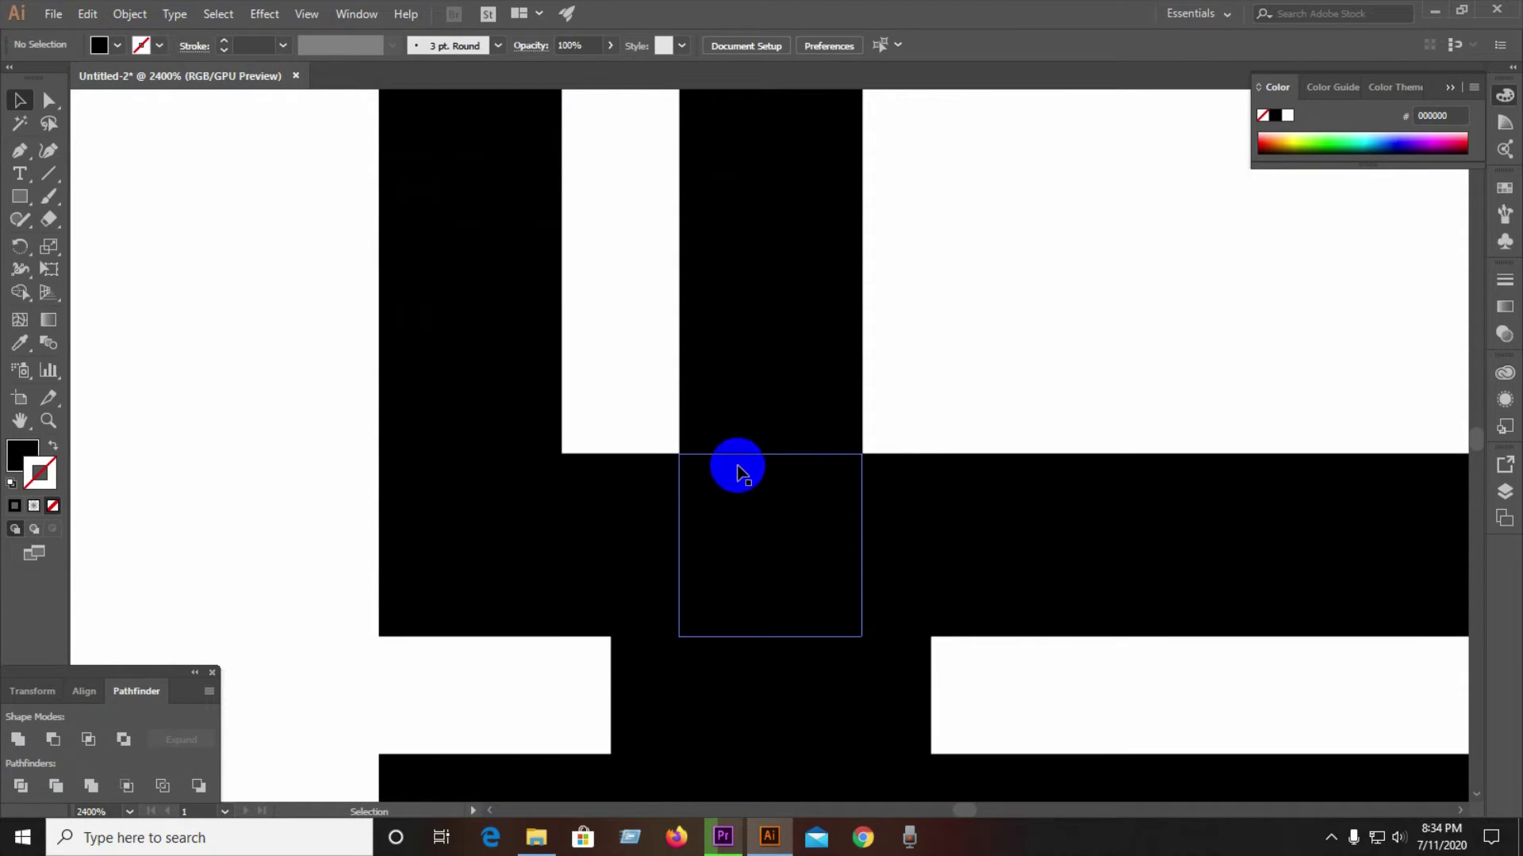
{"action": "left_click_drag", "start_coordinate": [741, 425], "coordinate": [720, 696]}
{"action": "key", "text": "Delete"}
{"action": "left_click_drag", "start_coordinate": [954, 713], "coordinate": [565, 638]}
{"action": "key", "text": "Delete"}
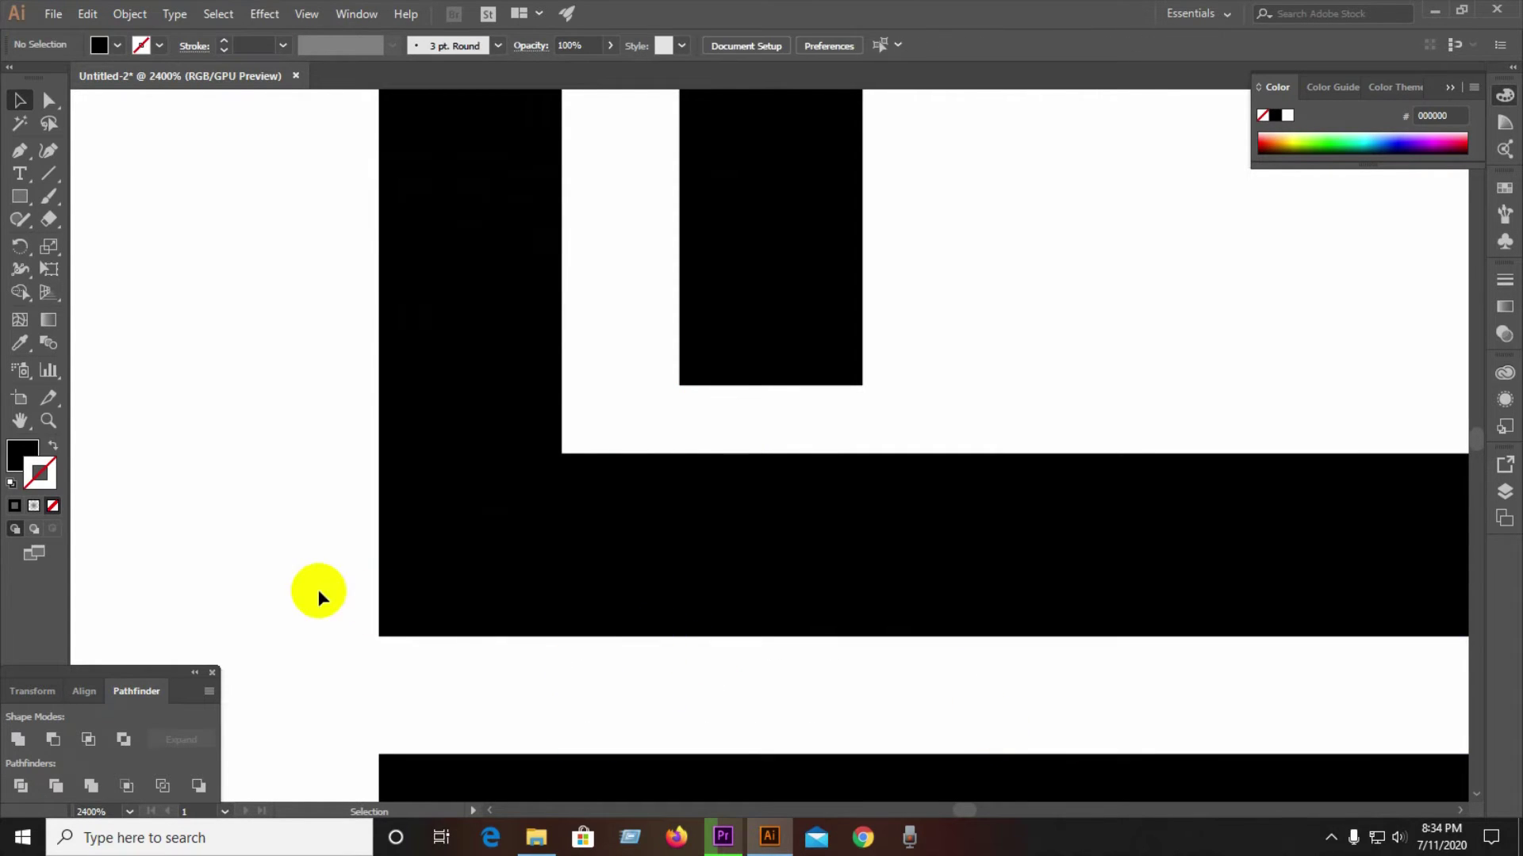
Delete the offset pieces below the lower middle bar to separate it from the lower inner vertical bar
{"action": "left_click", "coordinate": [442, 550]}
{"action": "scroll", "coordinate": [492, 622], "scroll_direction": "down", "scroll_amount": 5}
{"action": "scroll", "coordinate": [430, 590], "scroll_direction": "up", "scroll_amount": 2}
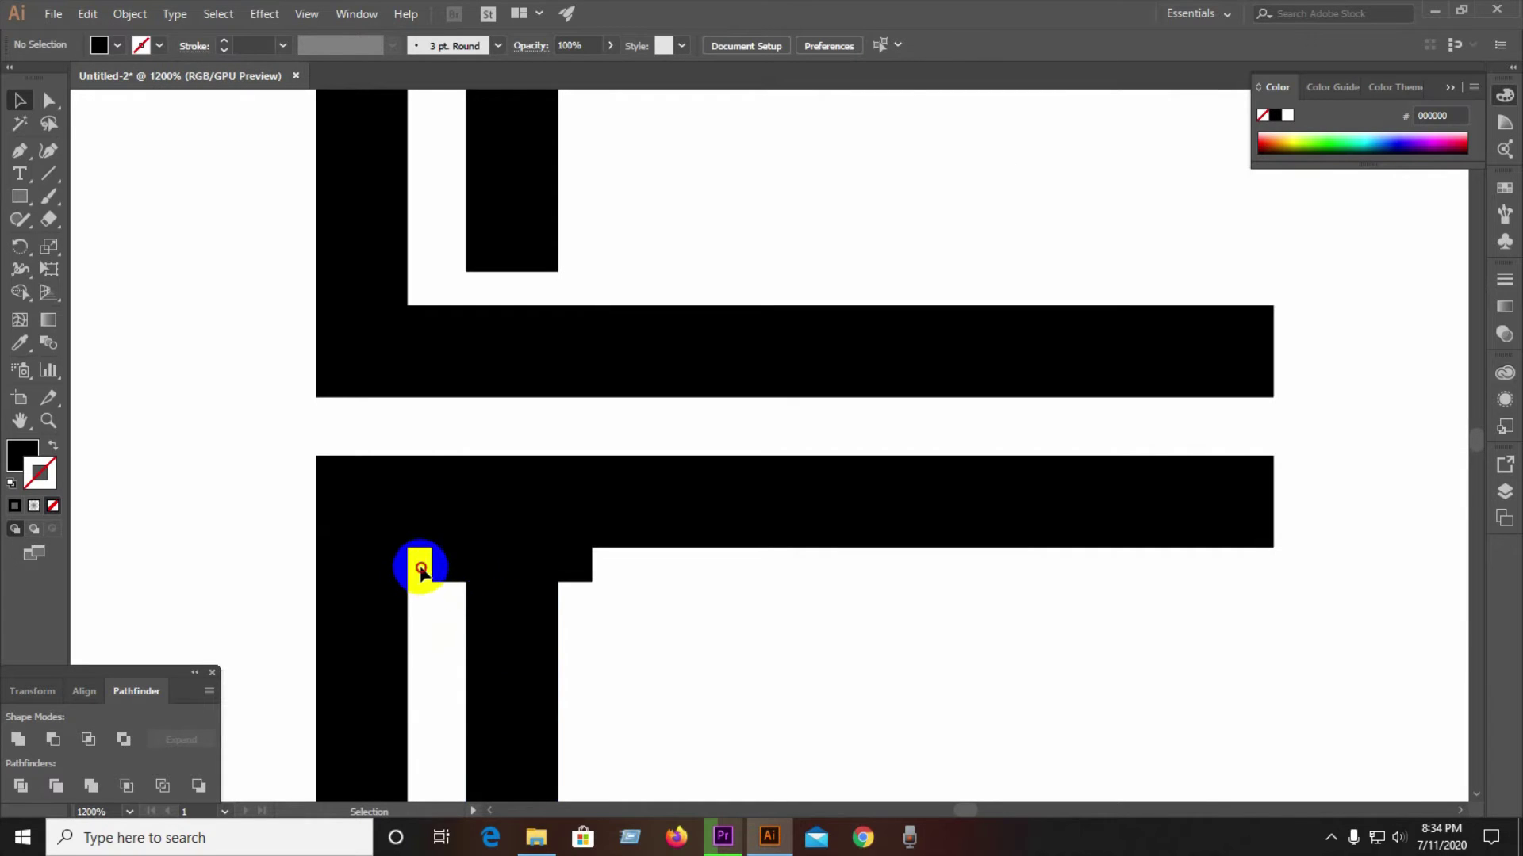
{"action": "left_click", "coordinate": [623, 571]}
{"action": "key", "text": "Delete"}
Delete the leftover unfilled pieces on both sides of the upper inner vertical bar's lower end
{"action": "left_click", "coordinate": [493, 593]}
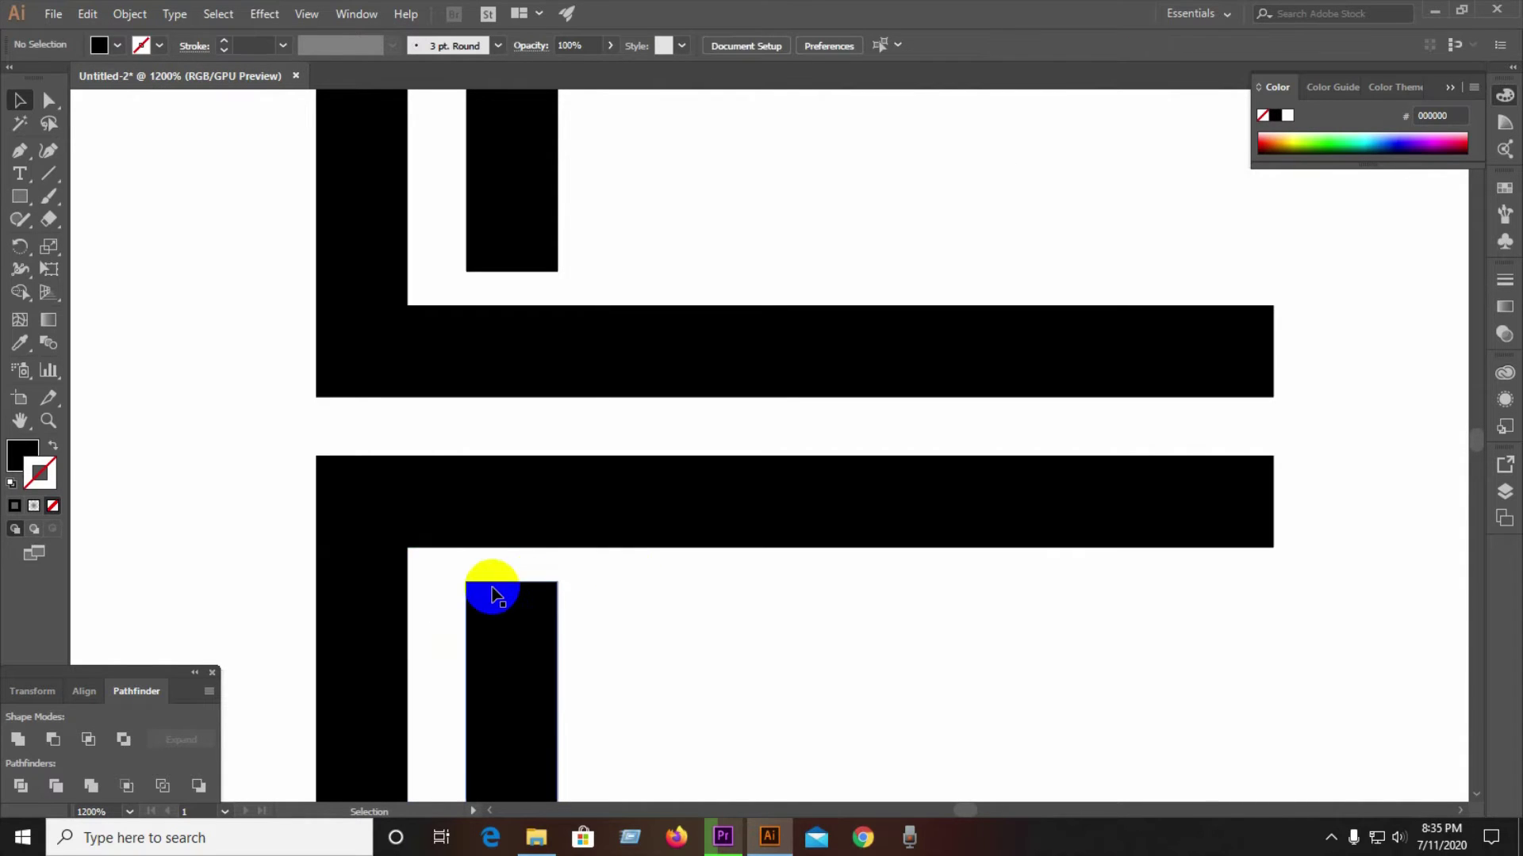
{"action": "left_click", "coordinate": [571, 291]}
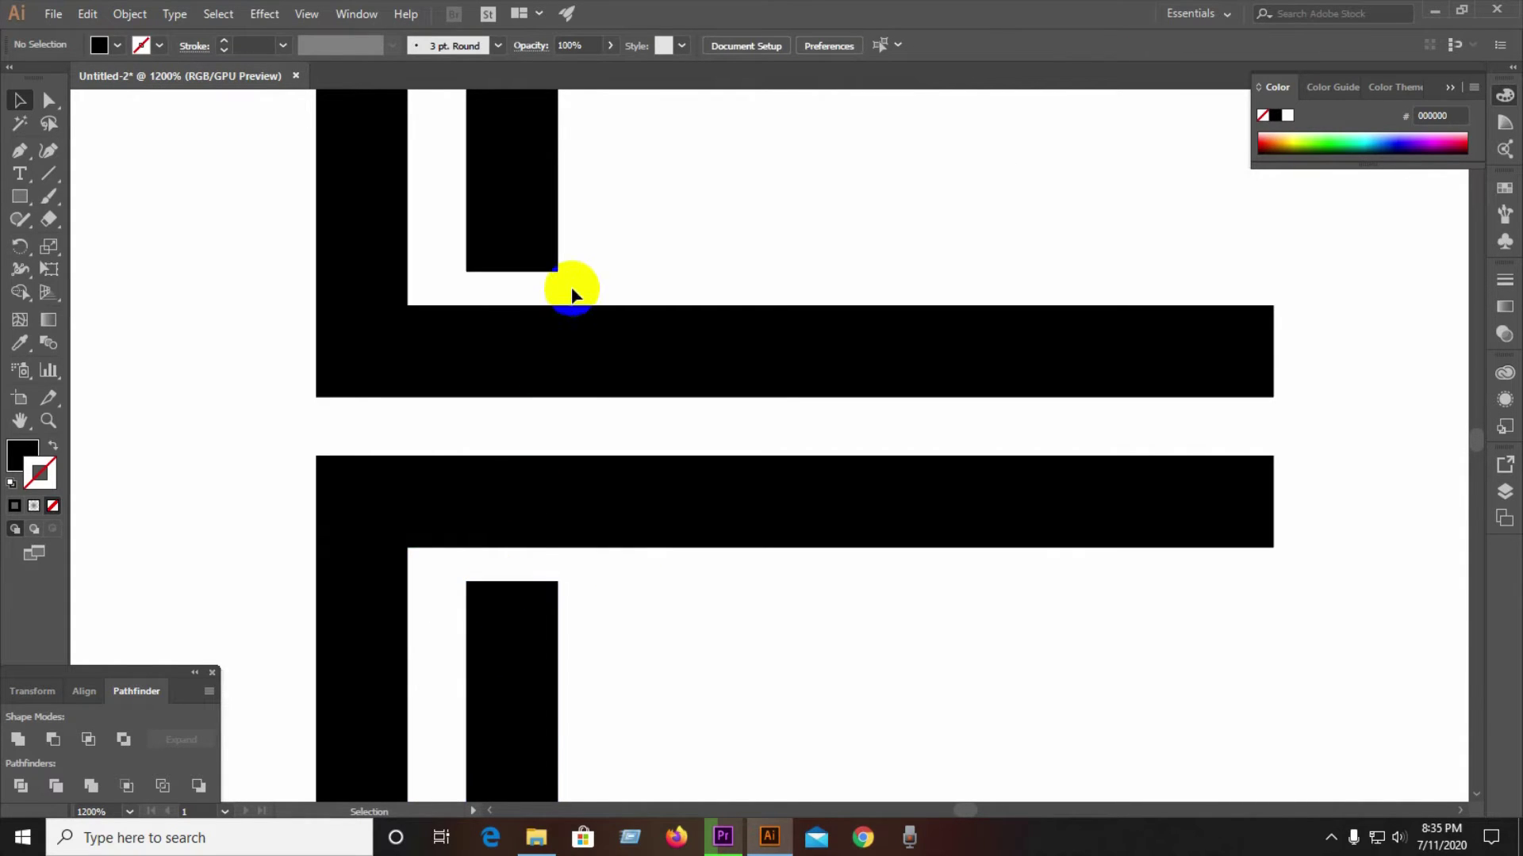
{"action": "left_click", "coordinate": [438, 270]}
{"action": "key", "text": "Delete"}
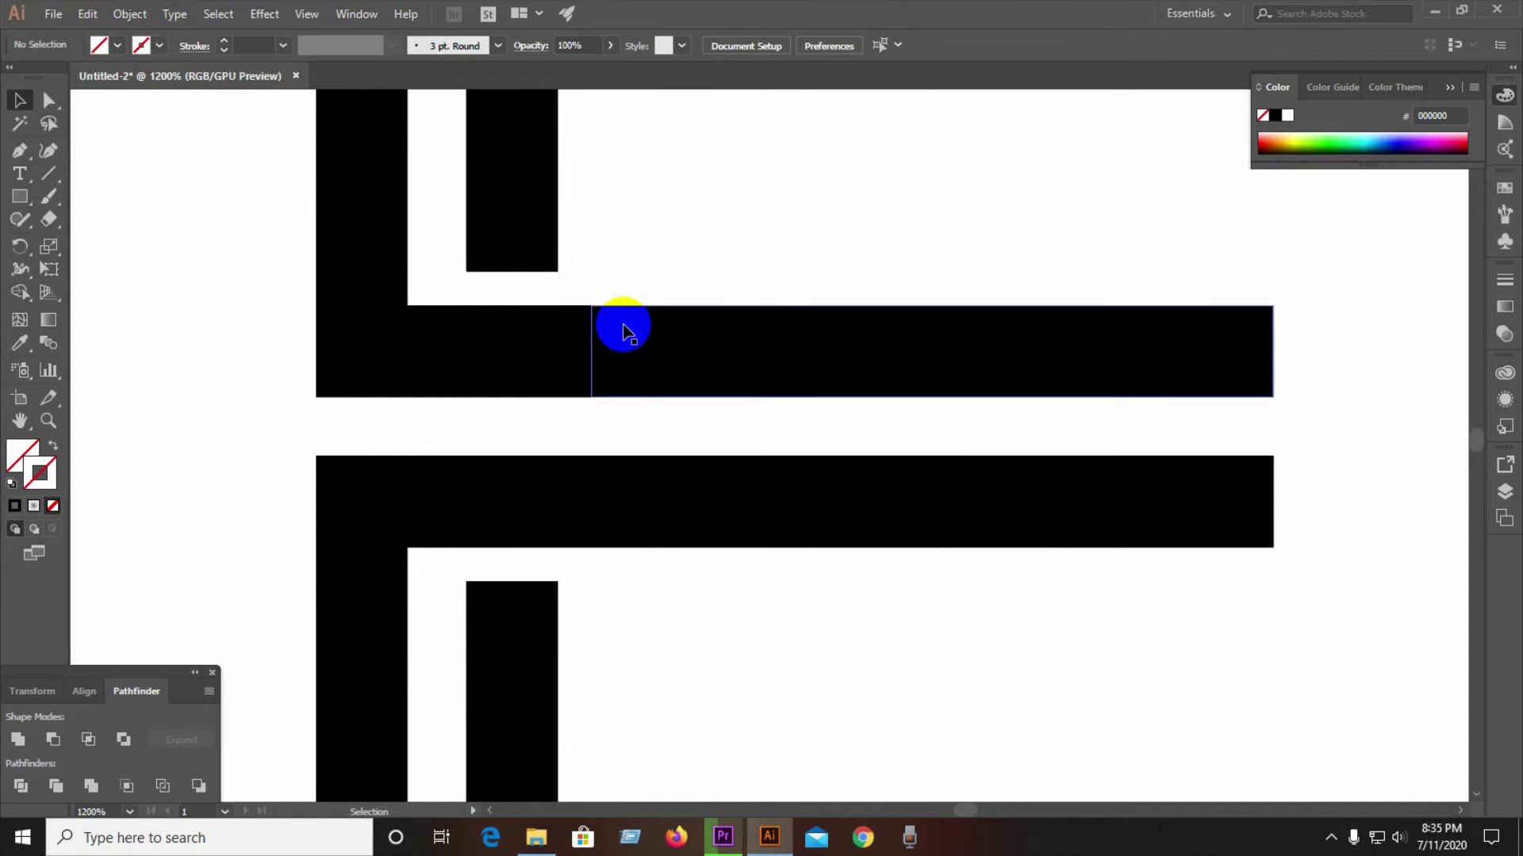
{"action": "scroll", "coordinate": [624, 328], "scroll_direction": "down", "scroll_amount": 2}
{"action": "scroll", "coordinate": [624, 328], "scroll_direction": "down", "scroll_amount": 2}
{"action": "scroll", "coordinate": [646, 448], "scroll_direction": "down", "scroll_amount": 1}
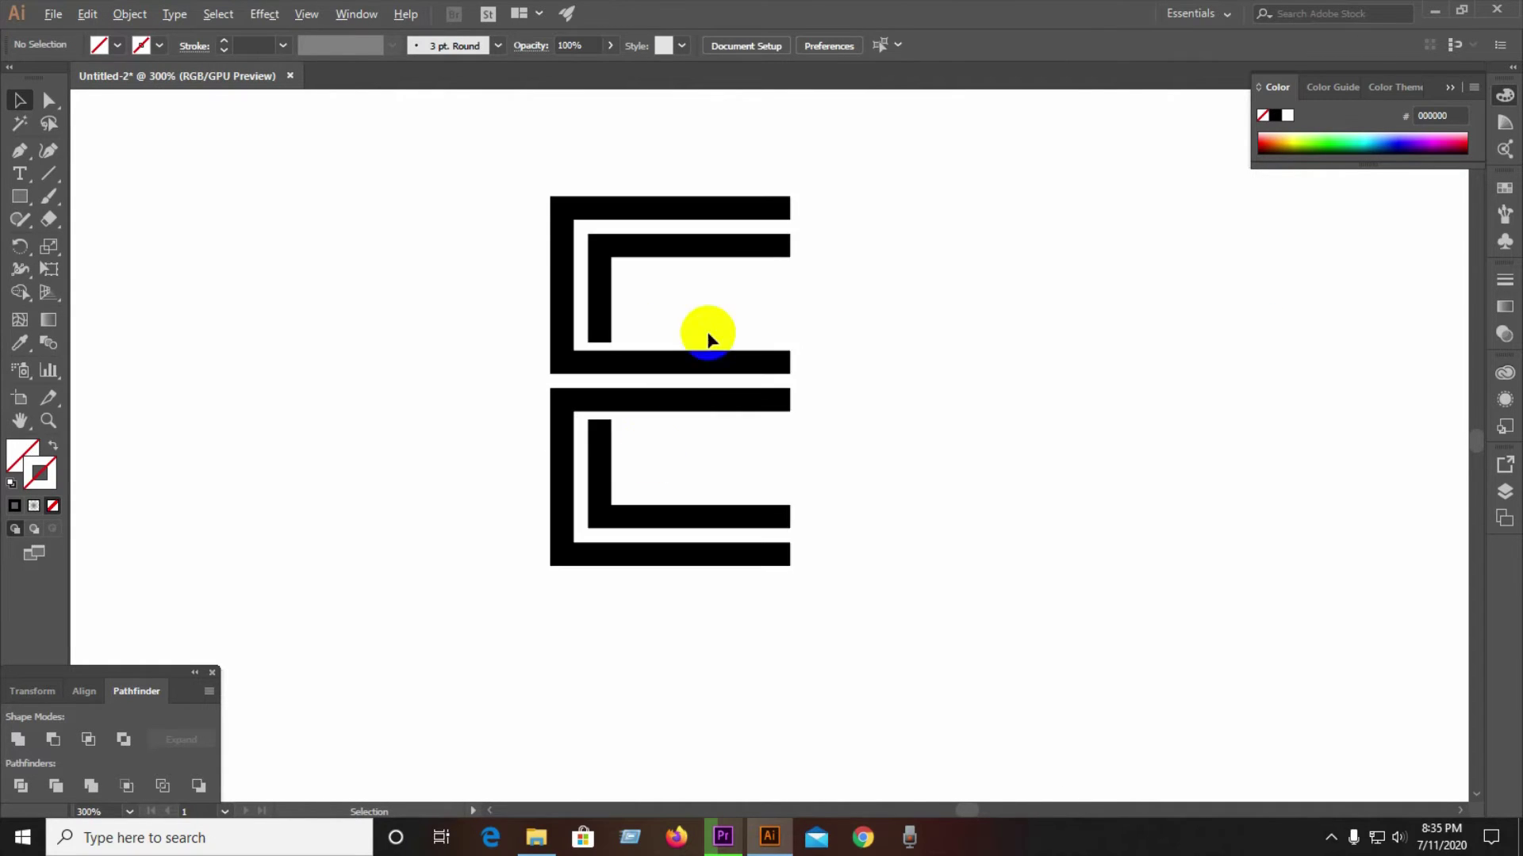
{"action": "scroll", "coordinate": [690, 325], "scroll_direction": "up", "scroll_amount": 1}
{"action": "left_click_drag", "start_coordinate": [328, 176], "coordinate": [974, 687]}
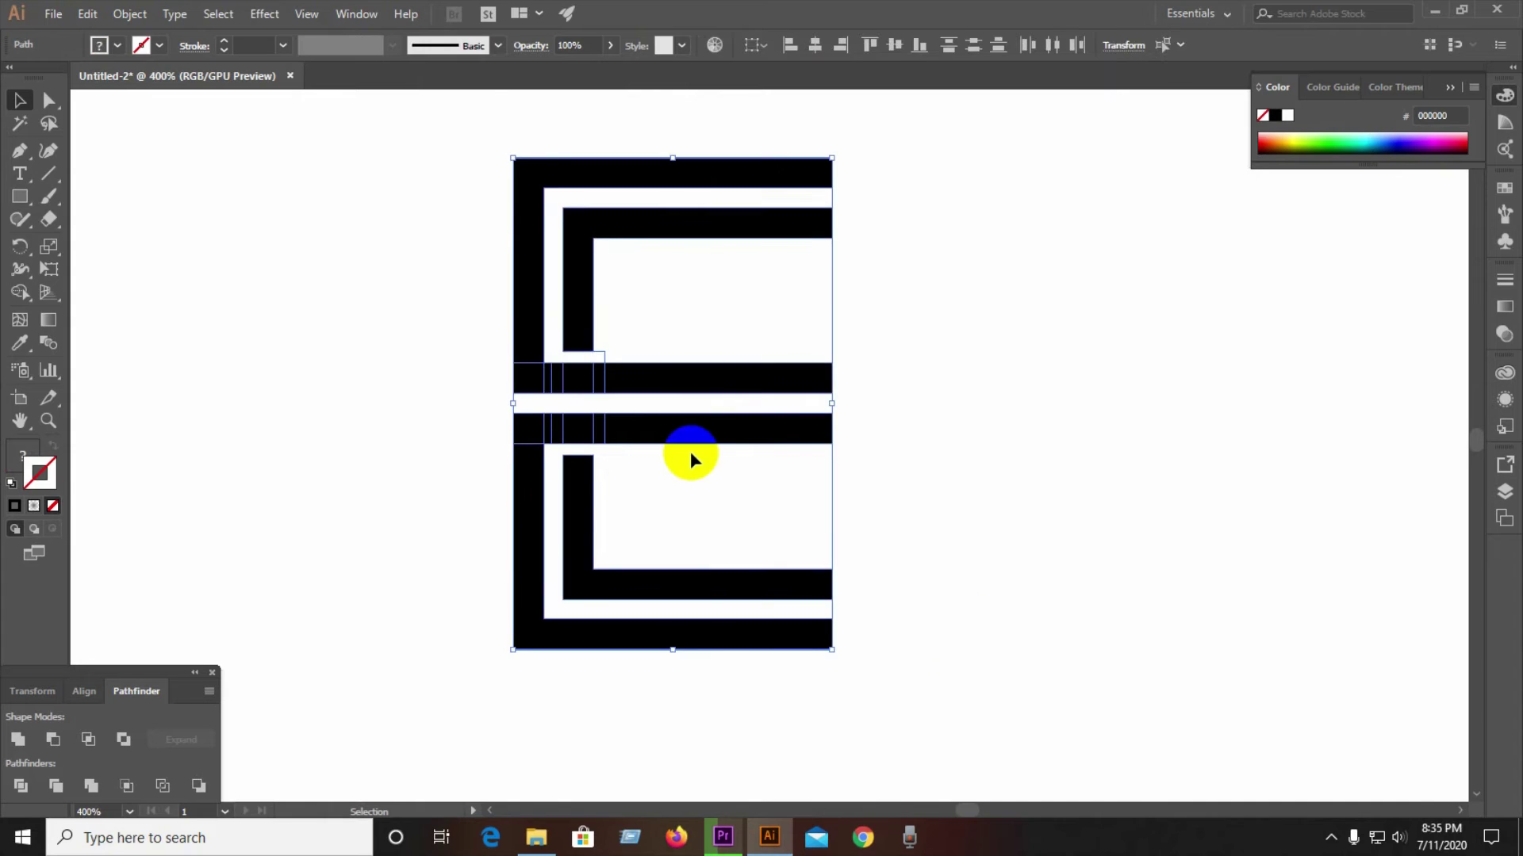
{"action": "left_click", "coordinate": [595, 341]}
{"action": "left_click", "coordinate": [601, 339]}
{"action": "key", "text": "Delete"}
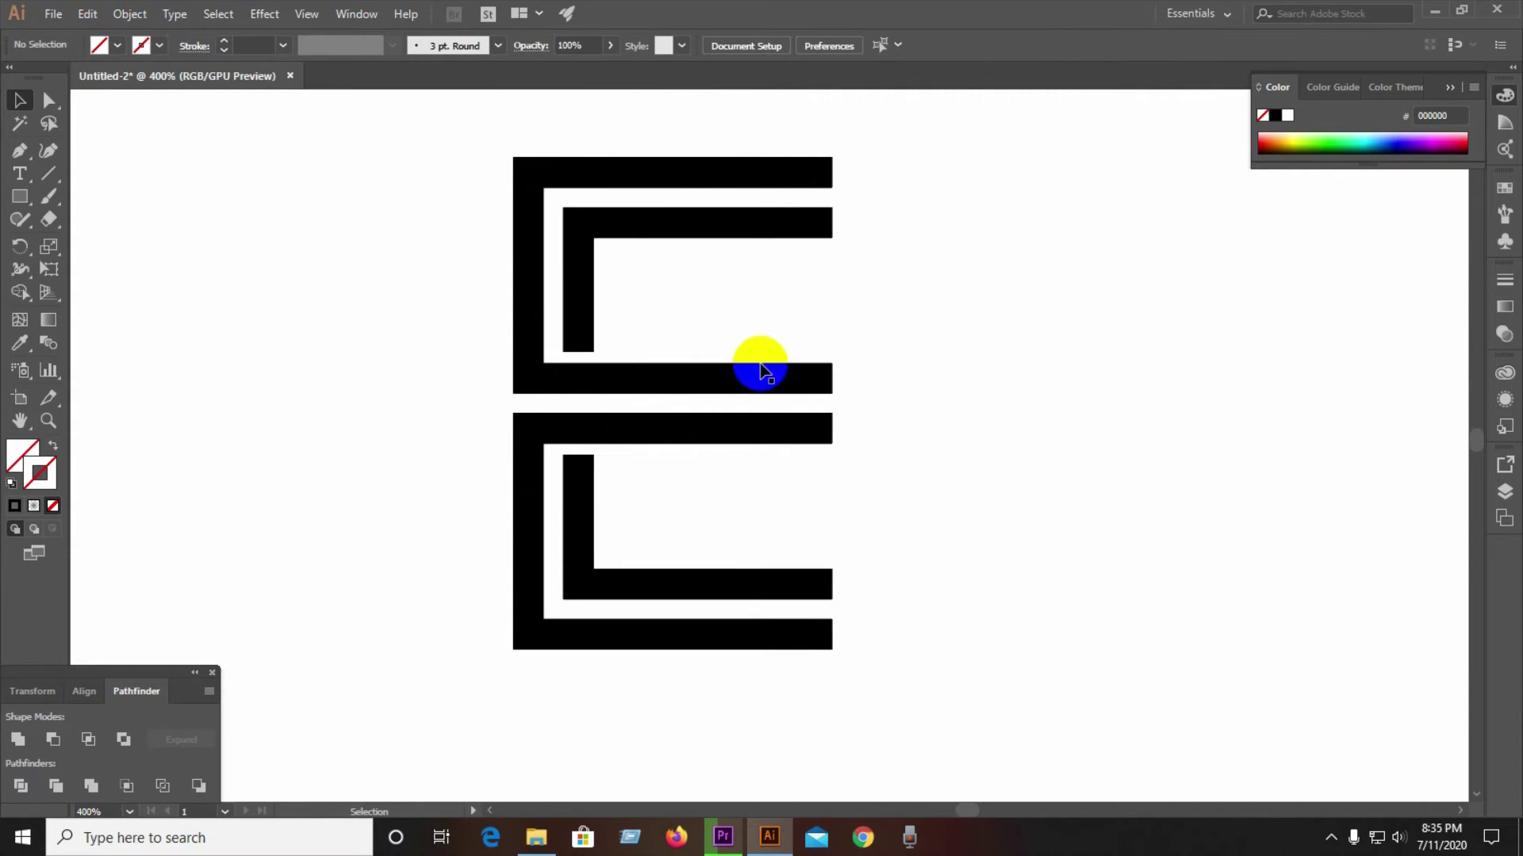
Draw a diagonal line about 15.6 pt wide and 24 pt high from the artwork's lower-right corner up across both bottom bars
{"action": "left_click", "coordinate": [51, 178]}
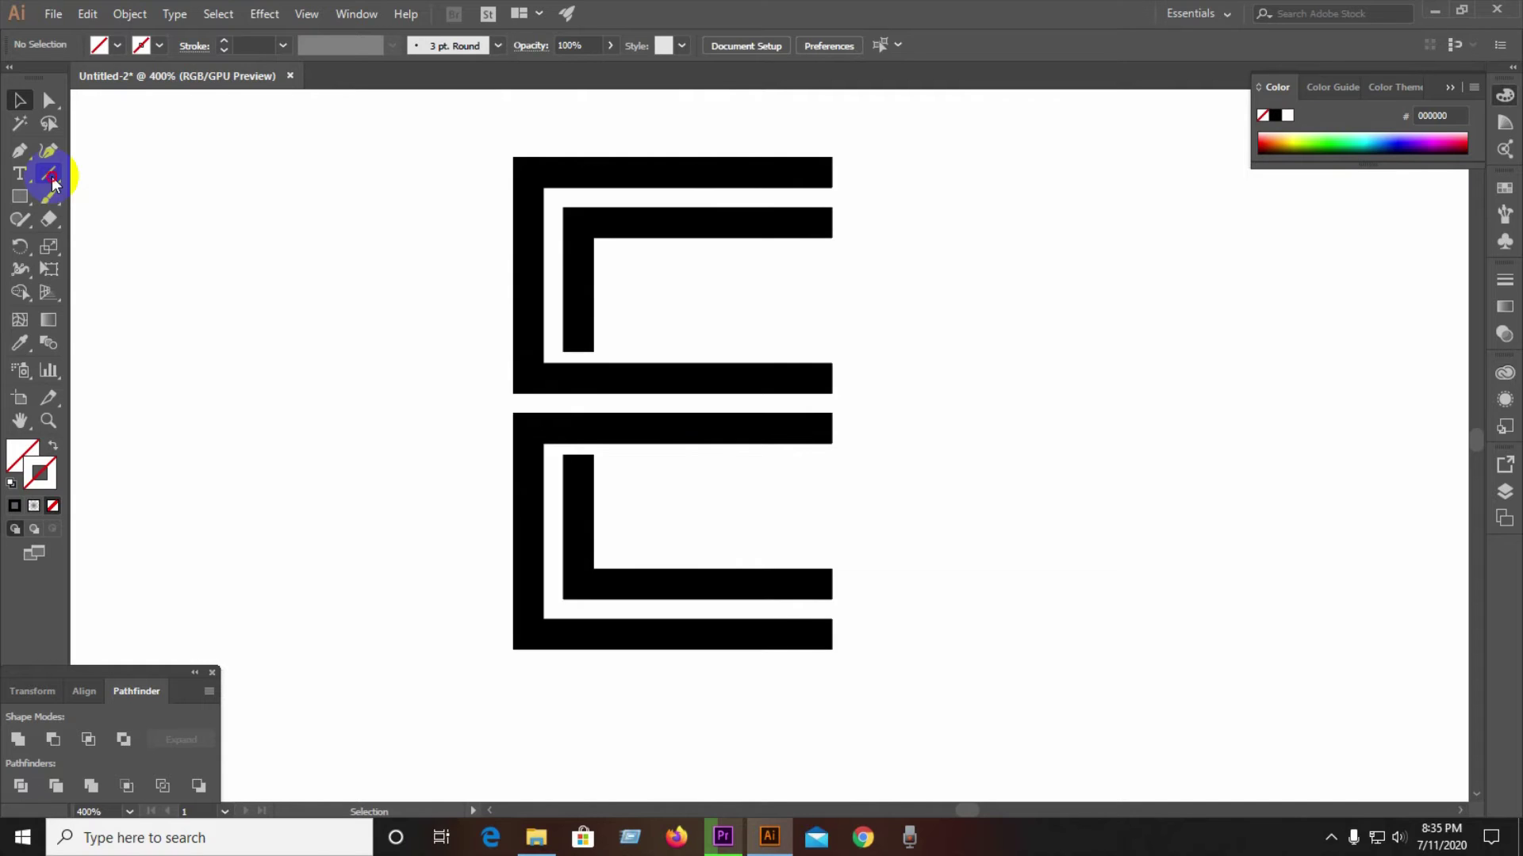
{"action": "left_click_drag", "start_coordinate": [831, 649], "coordinate": [773, 558]}
{"action": "key", "text": "v"}
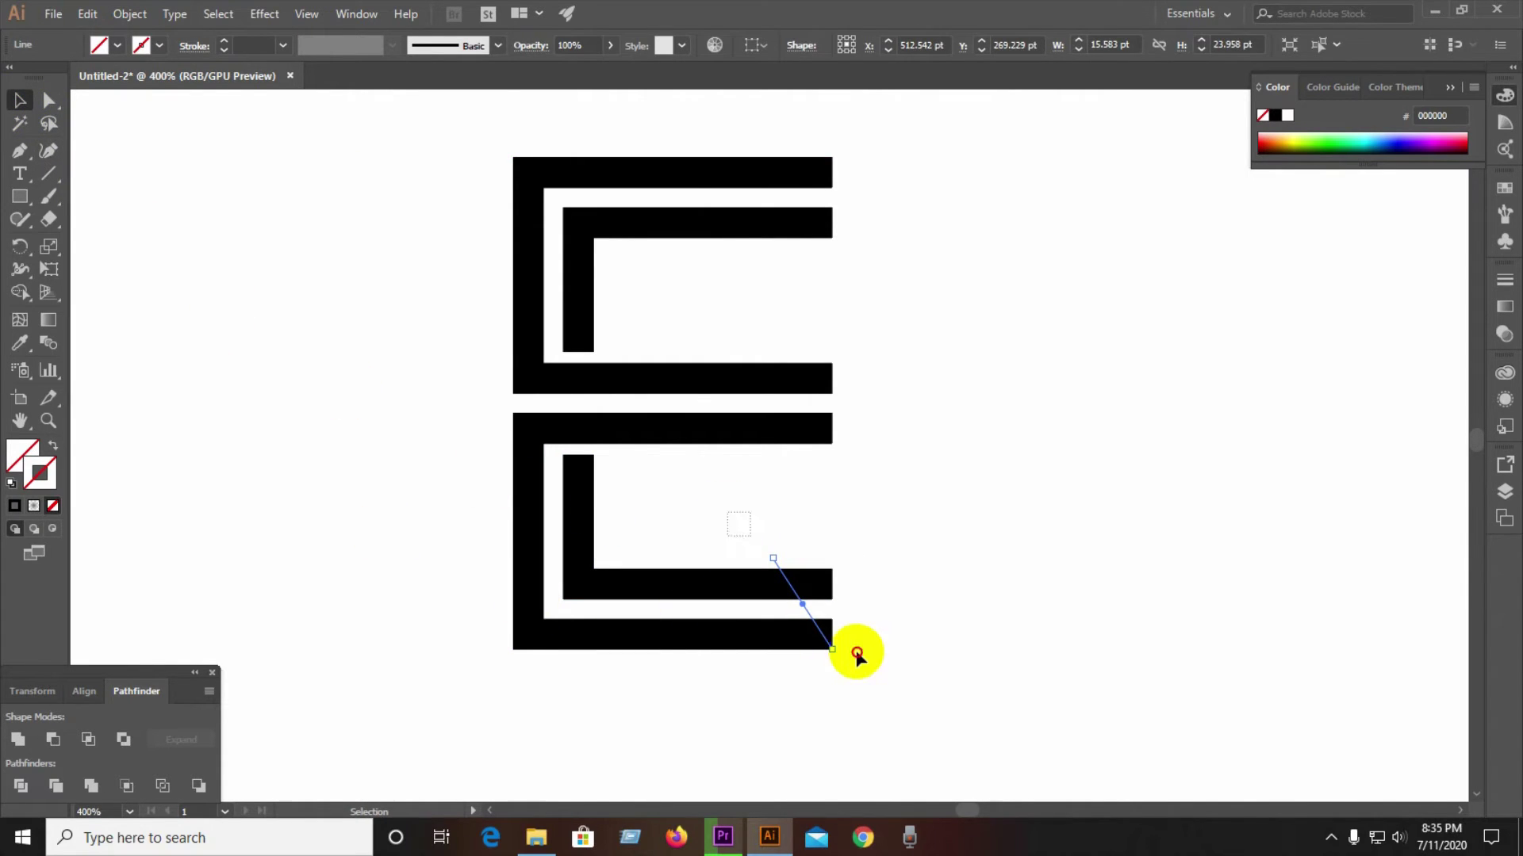
Divide the bottom bars along the diagonal line with Pathfinder and ungroup the resulting pieces
{"action": "left_click_drag", "start_coordinate": [849, 646], "coordinate": [367, 693]}
{"action": "left_click", "coordinate": [20, 787]}
{"action": "right_click", "coordinate": [706, 647]}
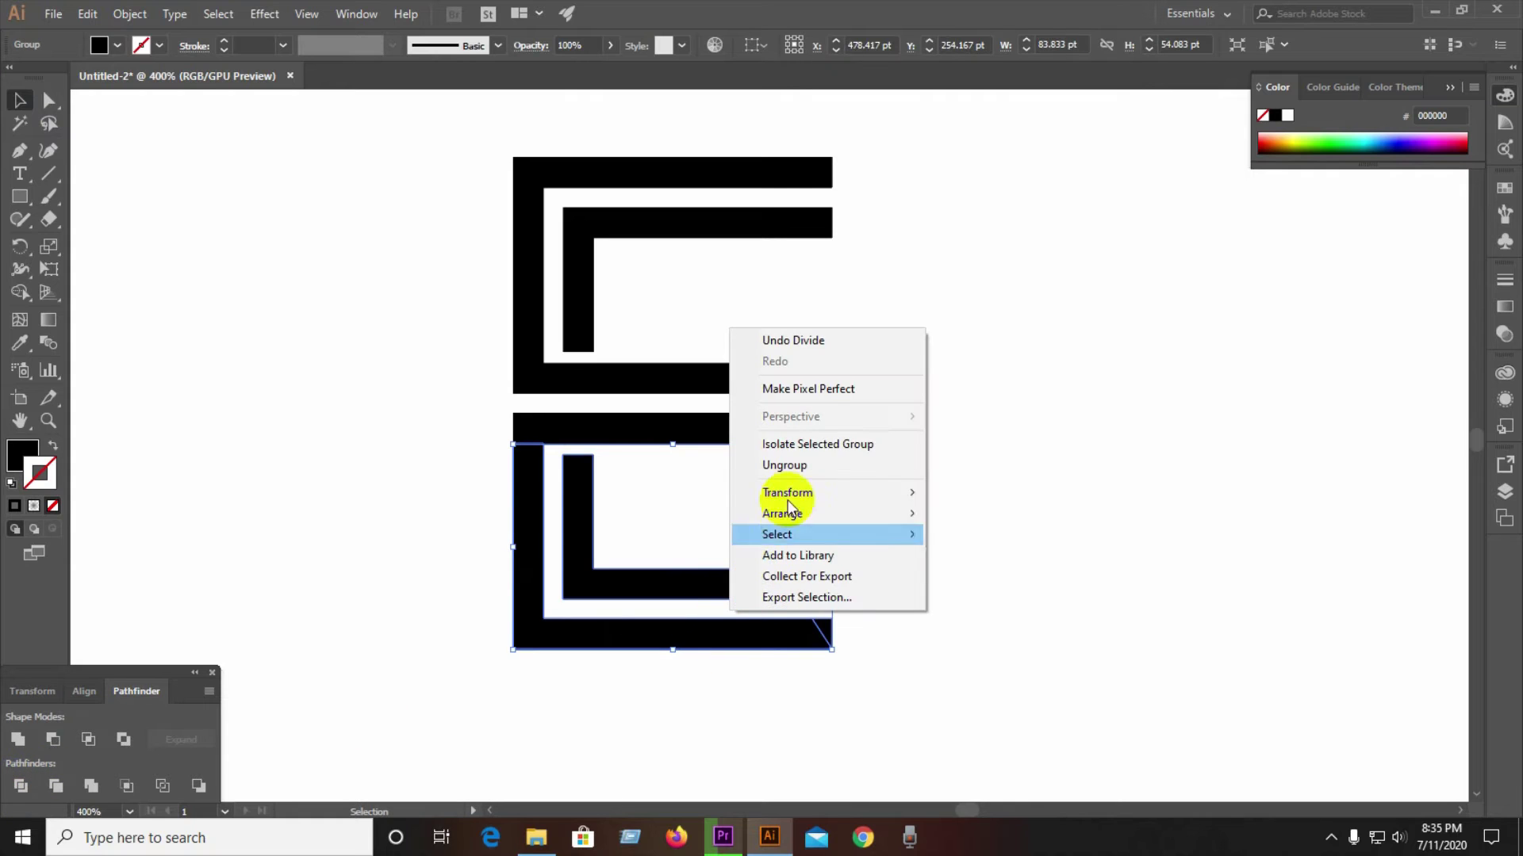
{"action": "left_click", "coordinate": [787, 474]}
{"action": "left_click", "coordinate": [959, 568]}
Delete the end pieces of both bottom bars beyond the diagonal cut
{"action": "left_click", "coordinate": [815, 594]}
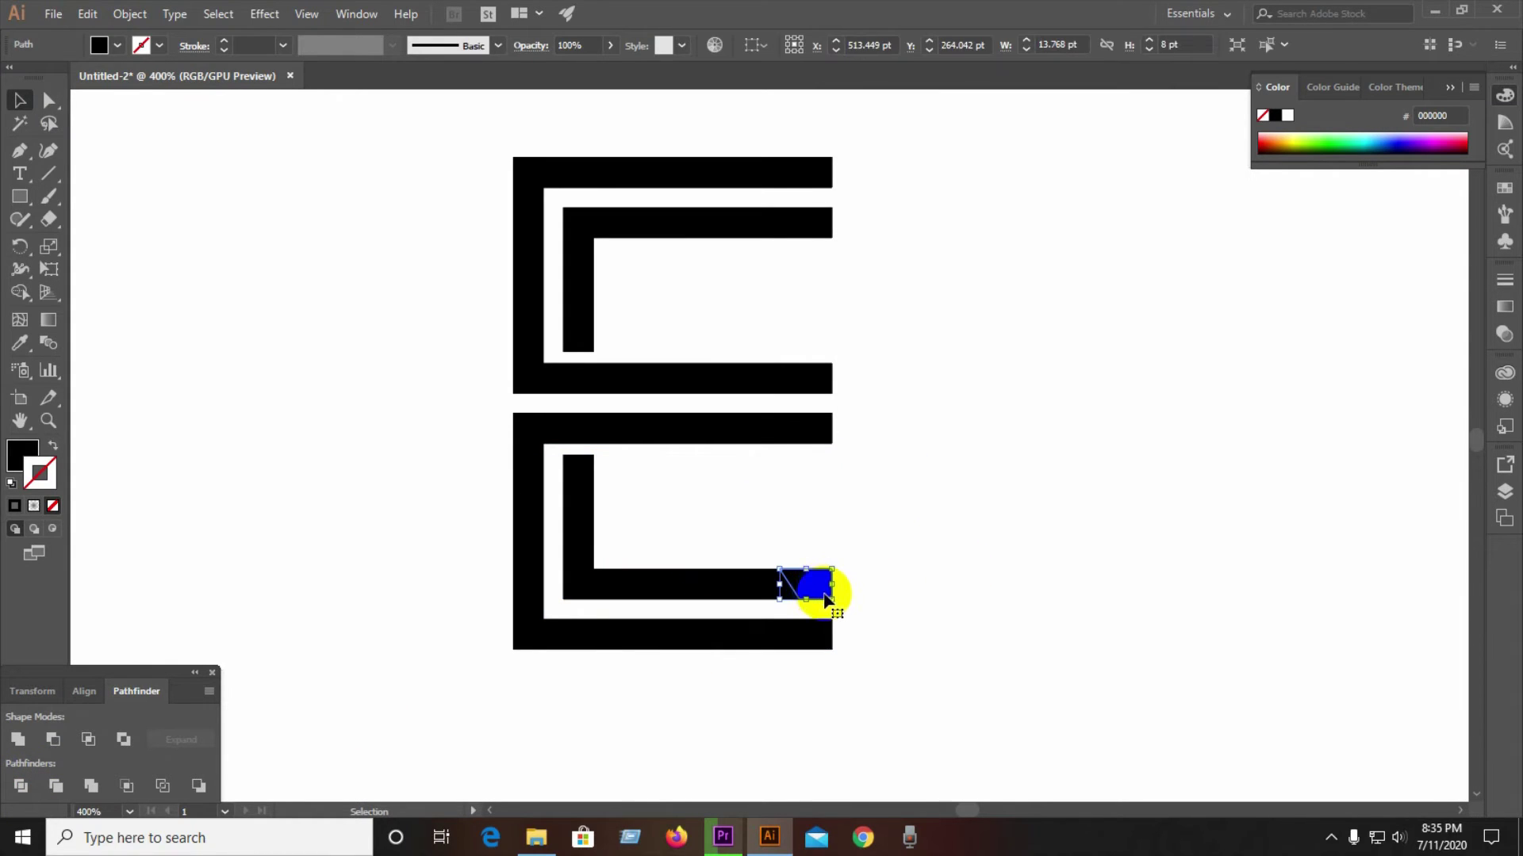
{"action": "key", "text": "Delete"}
{"action": "left_click", "coordinate": [825, 632]}
{"action": "key", "text": "Delete"}
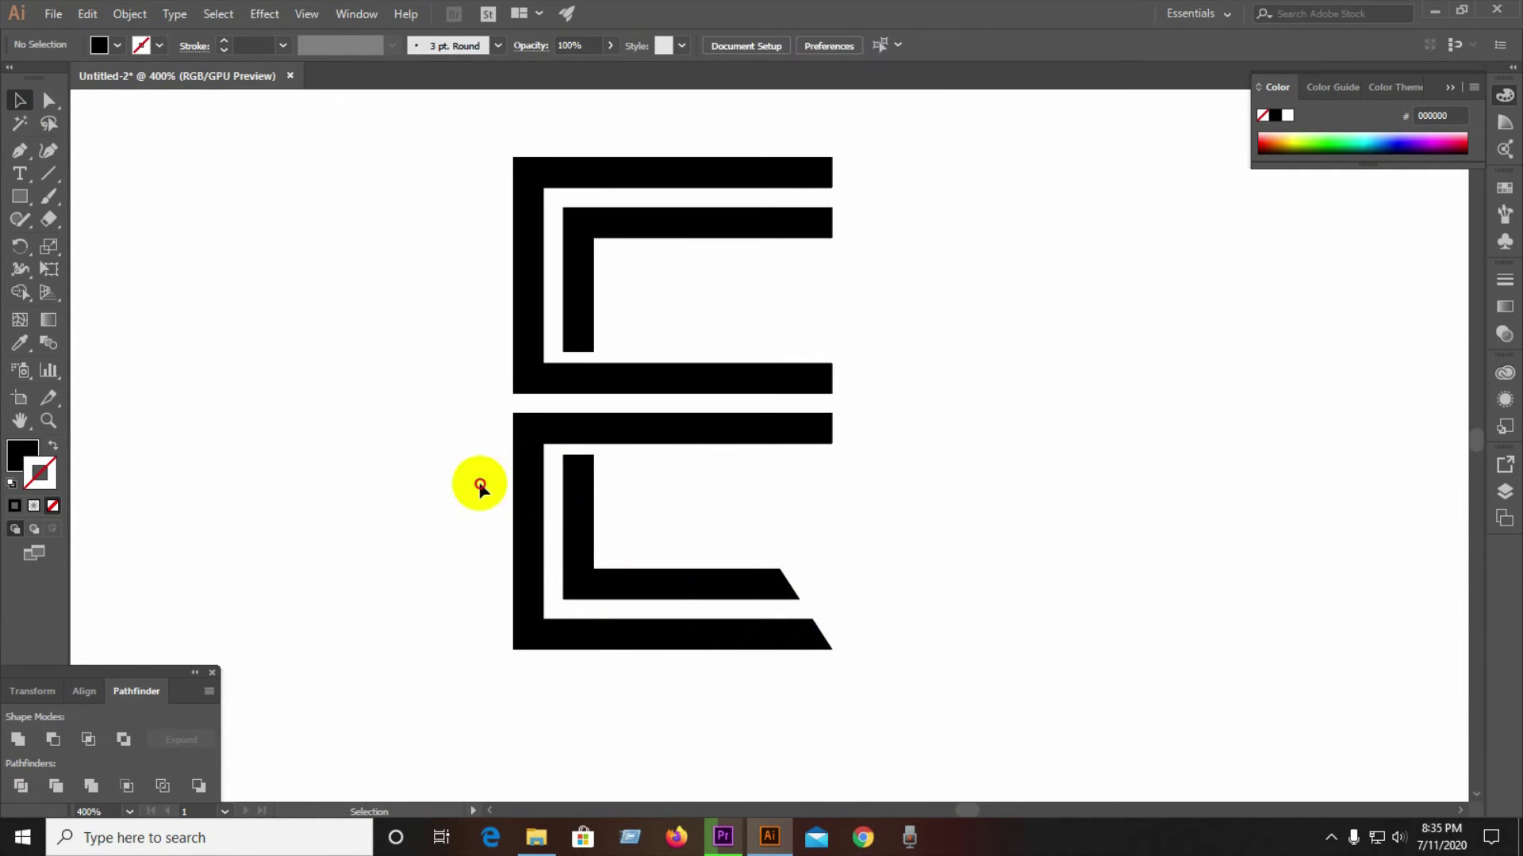
Unite all the pieces of the lower half with Pathfinder
{"action": "left_click", "coordinate": [738, 632]}
{"action": "left_click_drag", "start_coordinate": [430, 413], "coordinate": [738, 589]}
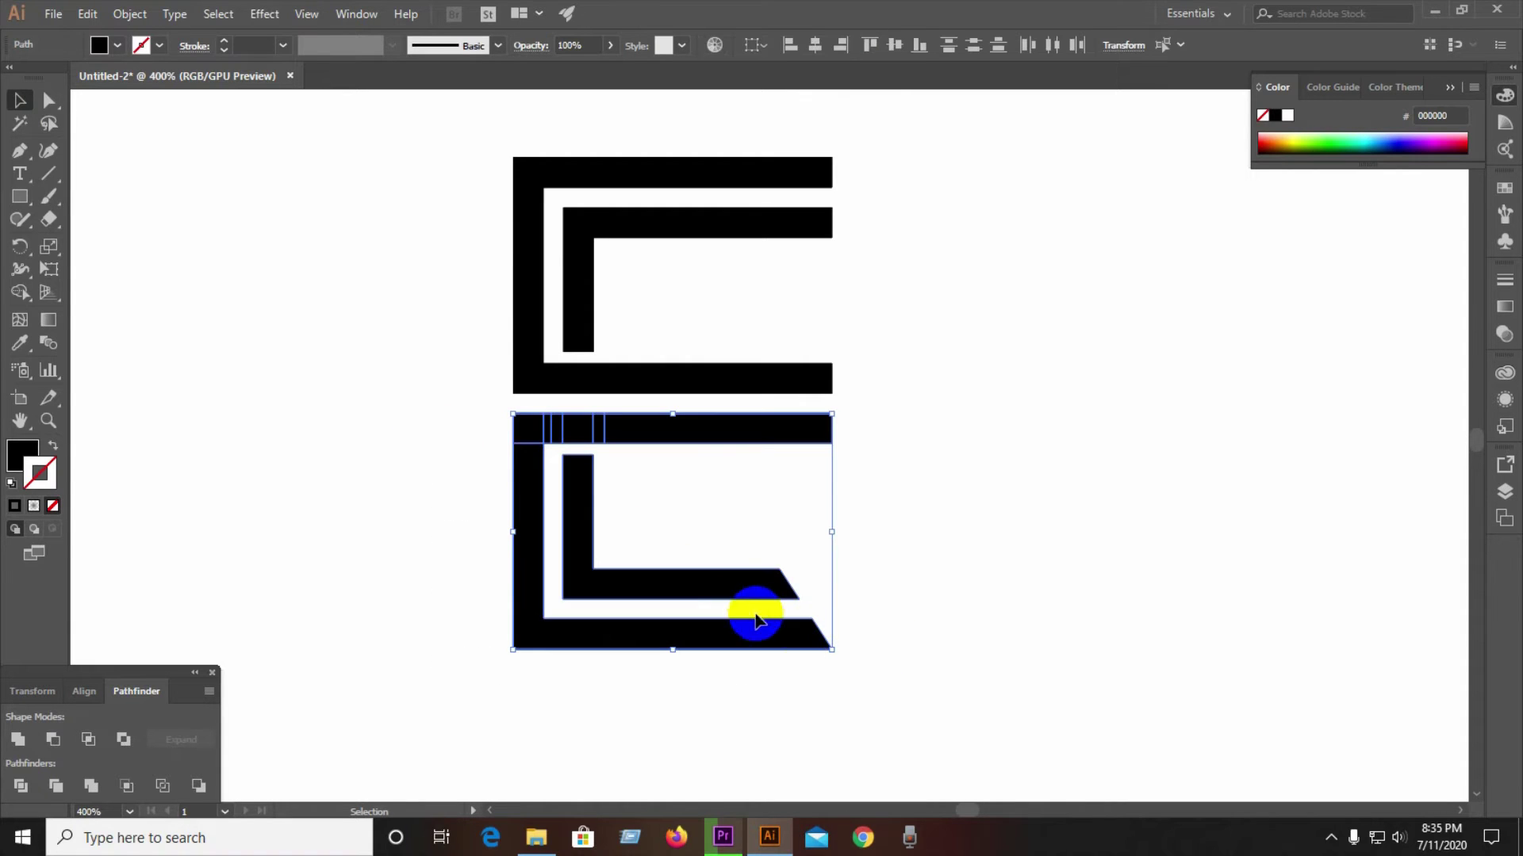
{"action": "left_click", "coordinate": [17, 739]}
{"action": "right_click", "coordinate": [609, 578]}
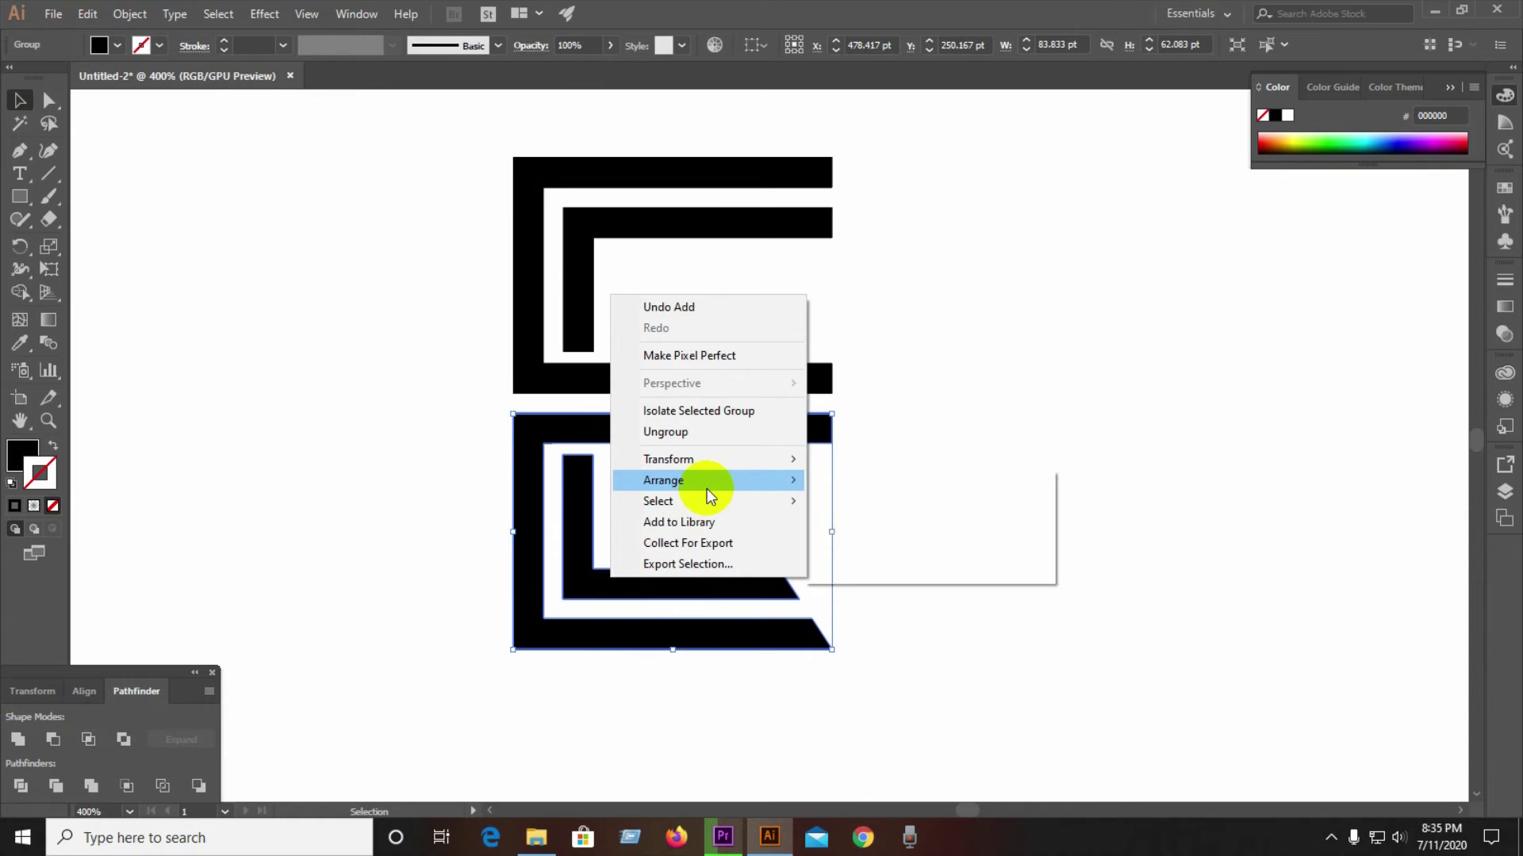
{"action": "mouse_move", "coordinate": [826, 459]}
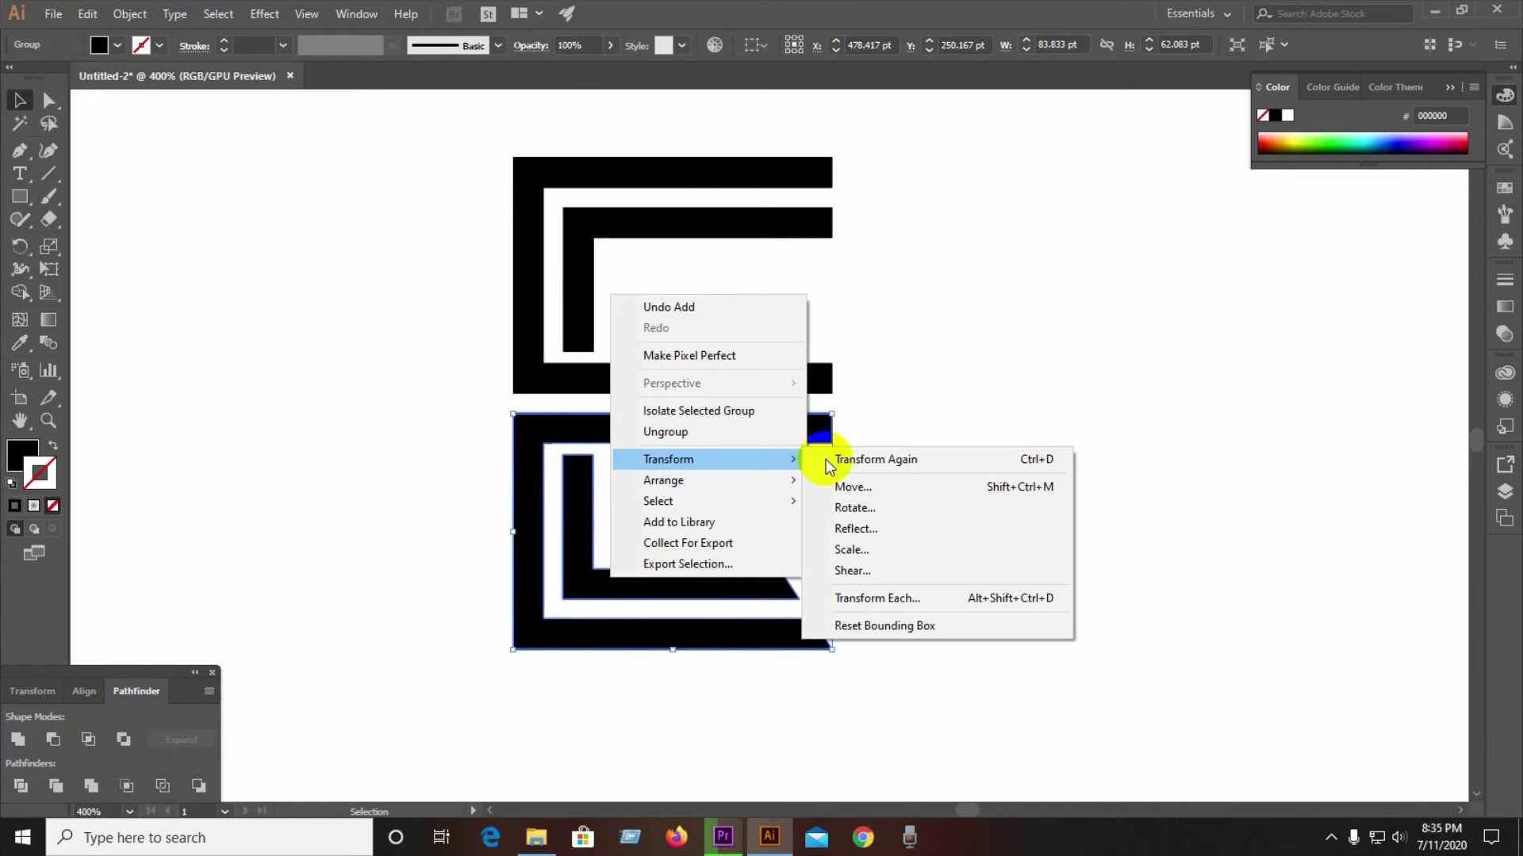
{"action": "left_click", "coordinate": [880, 513]}
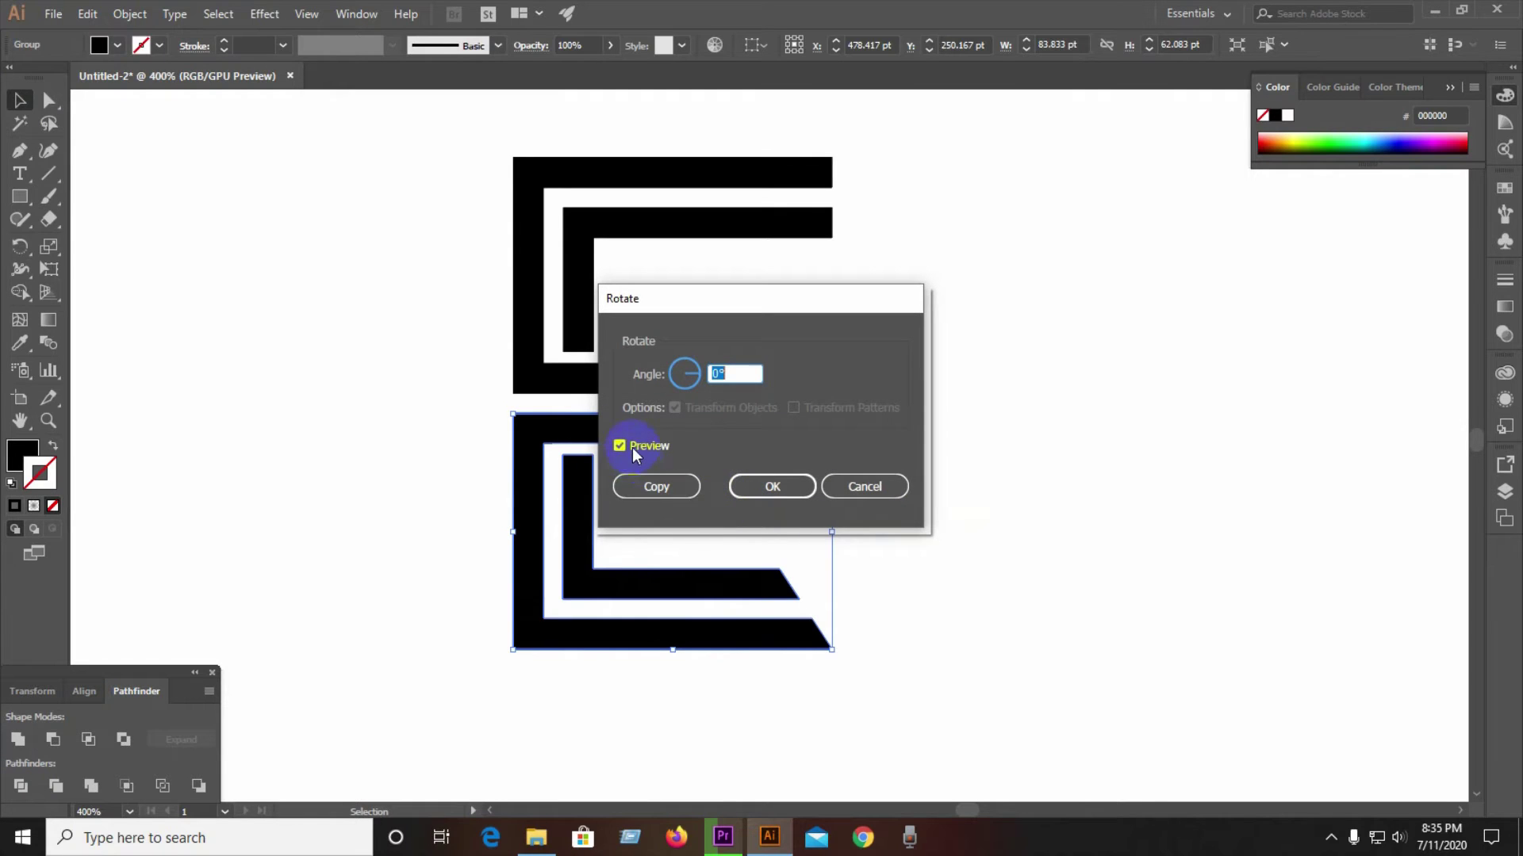
{"action": "left_click", "coordinate": [645, 485]}
{"action": "left_click_drag", "start_coordinate": [655, 449], "coordinate": [1056, 250]}
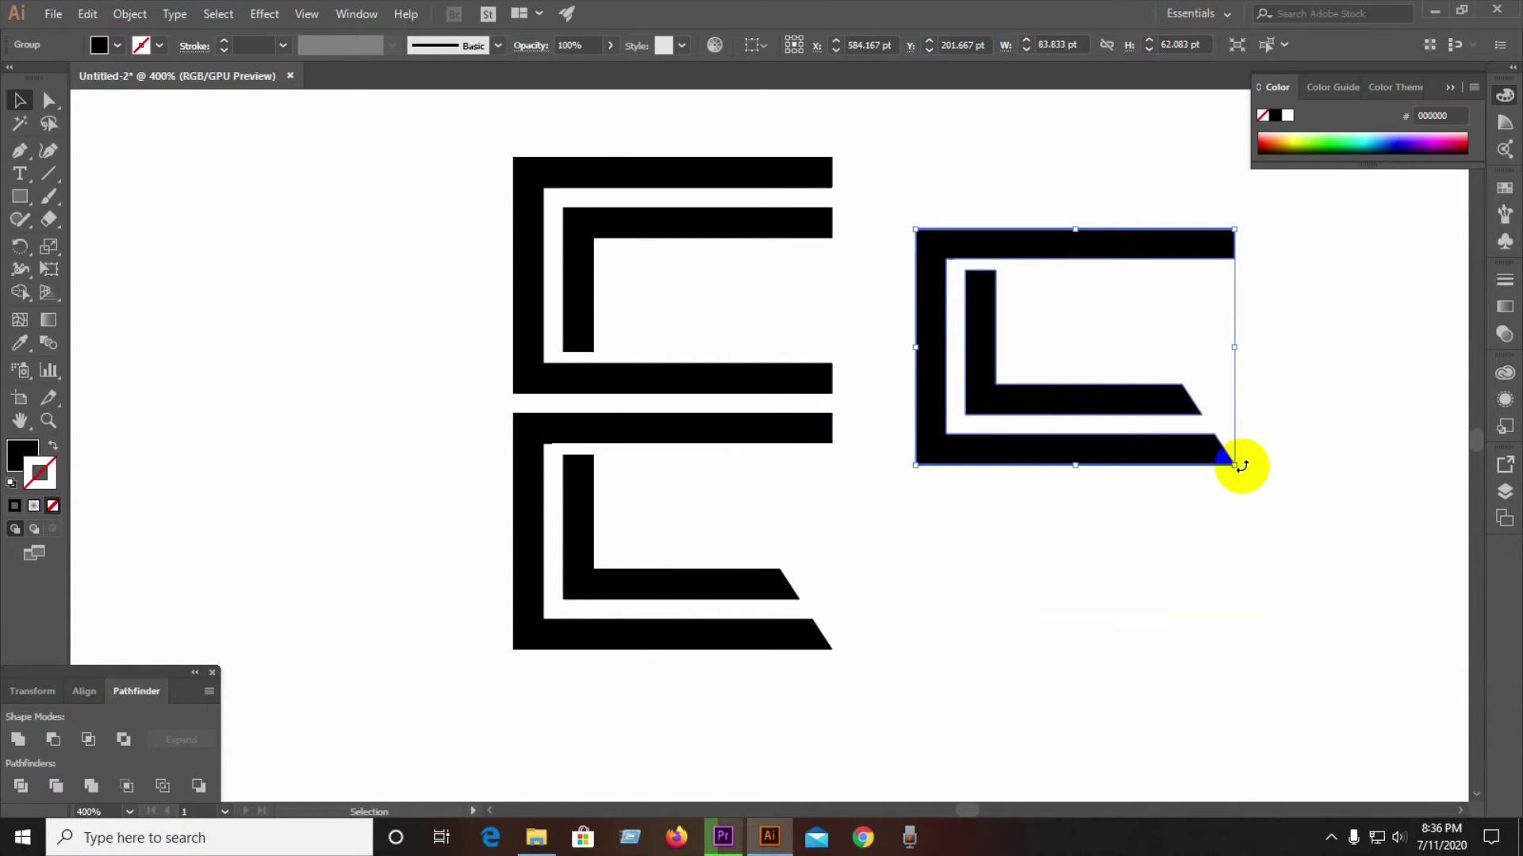
{"action": "left_click_drag", "start_coordinate": [1235, 464], "coordinate": [1262, 403]}
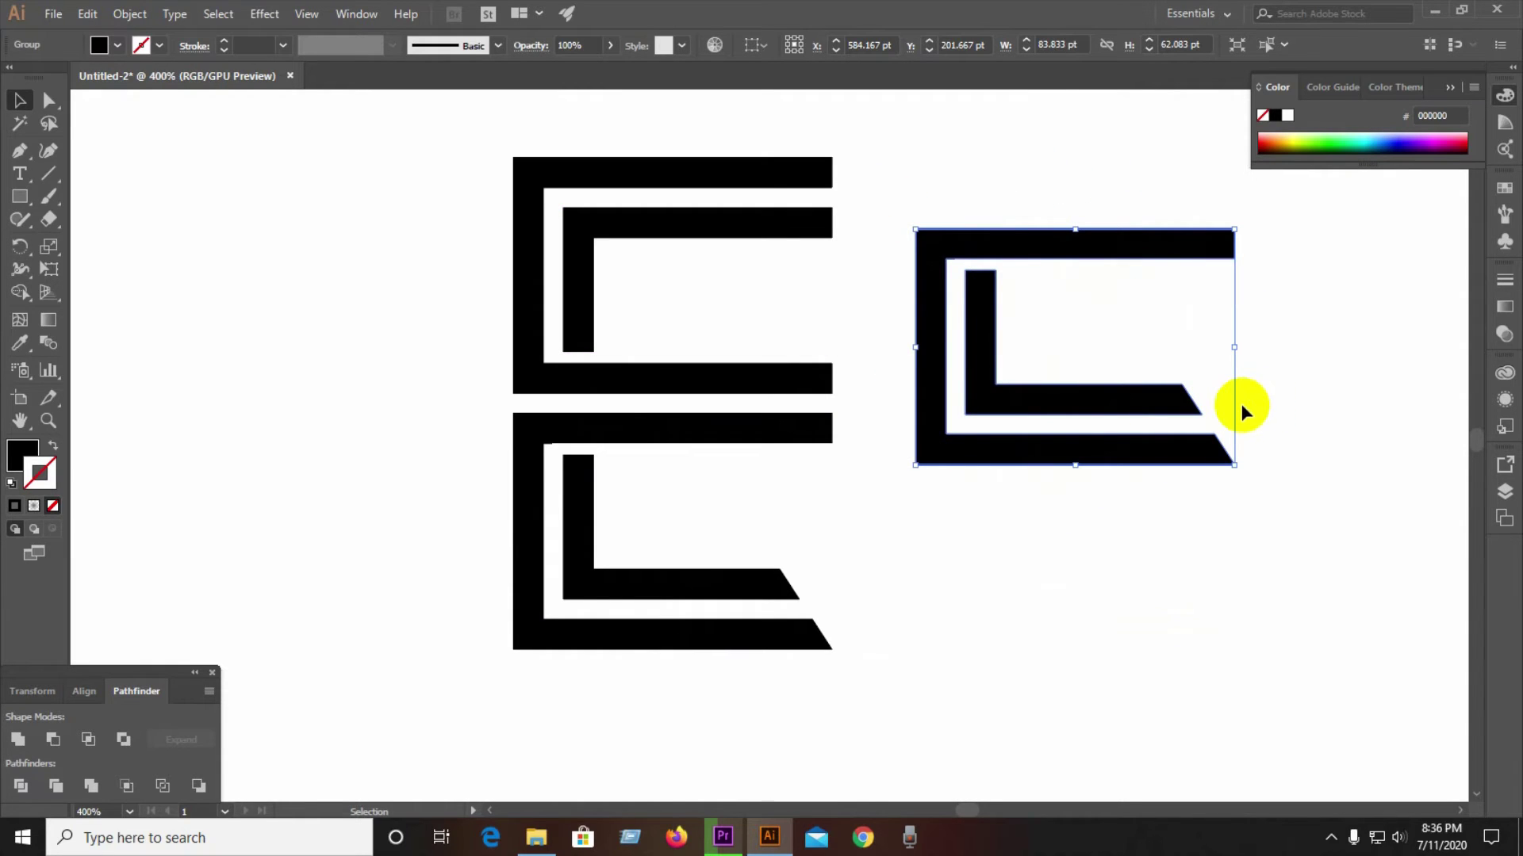
{"action": "key", "text": "Delete"}
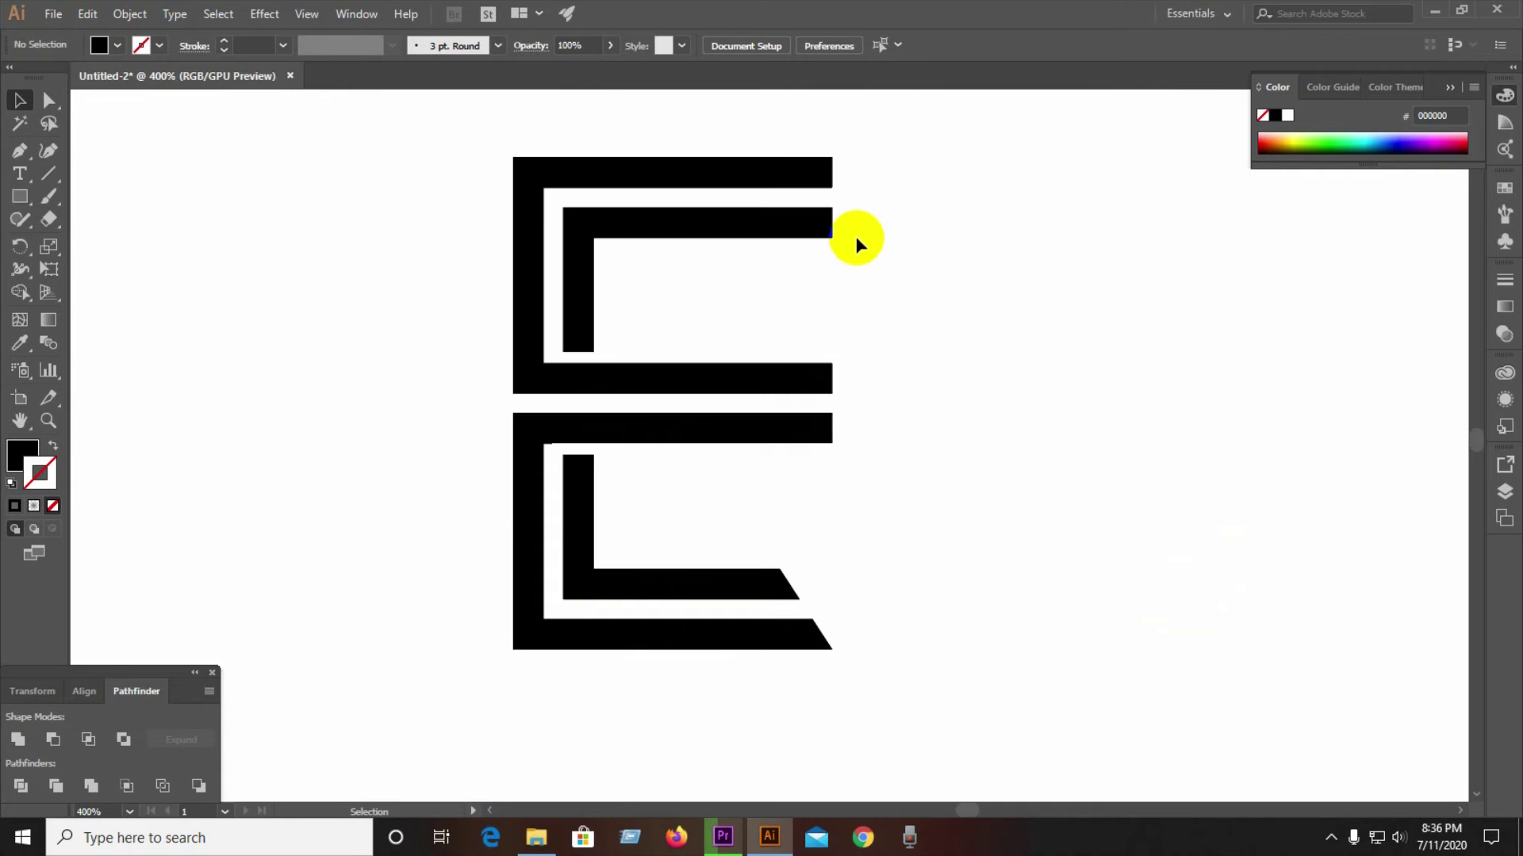
Draw a vertical line about 92 pt long from the lower inner bar's slanted top corner up to the upper inner bar
{"action": "left_click", "coordinate": [759, 593]}
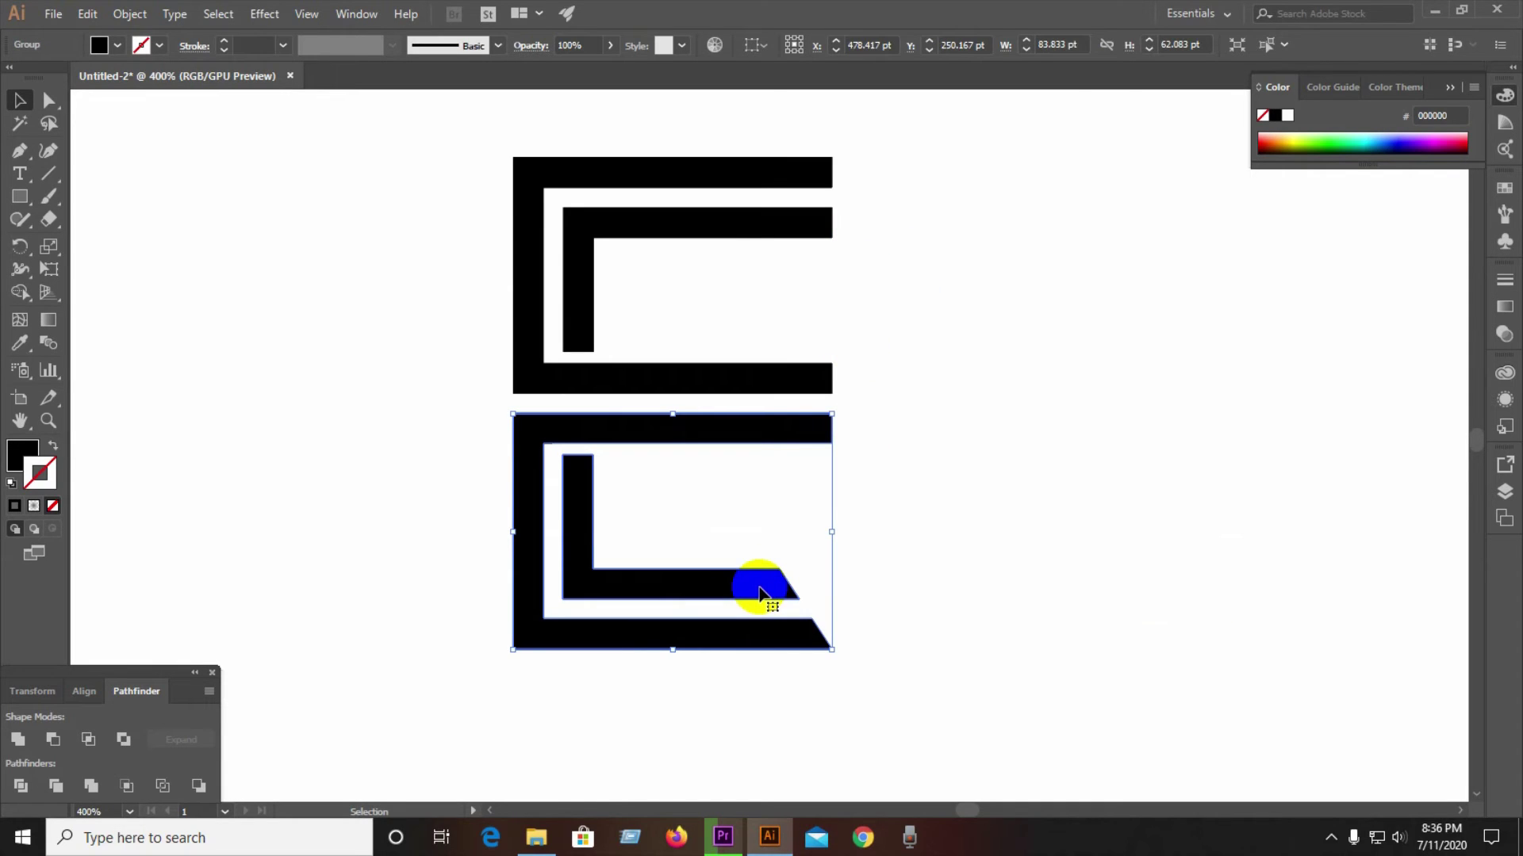
{"action": "left_click", "coordinate": [768, 491]}
{"action": "left_click", "coordinate": [48, 178]}
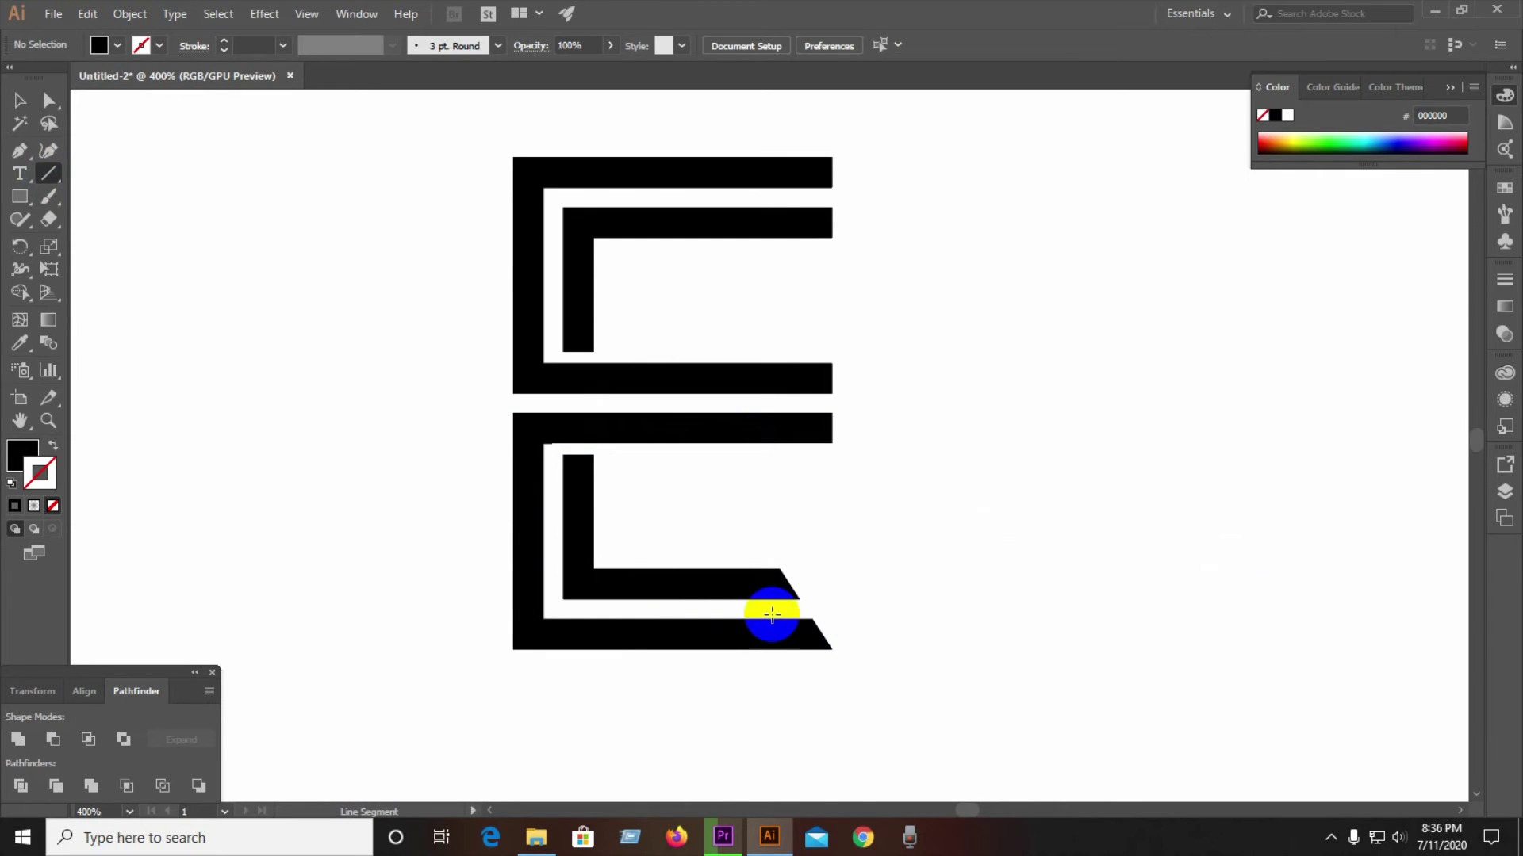
{"action": "left_click_drag", "start_coordinate": [779, 570], "coordinate": [778, 220]}
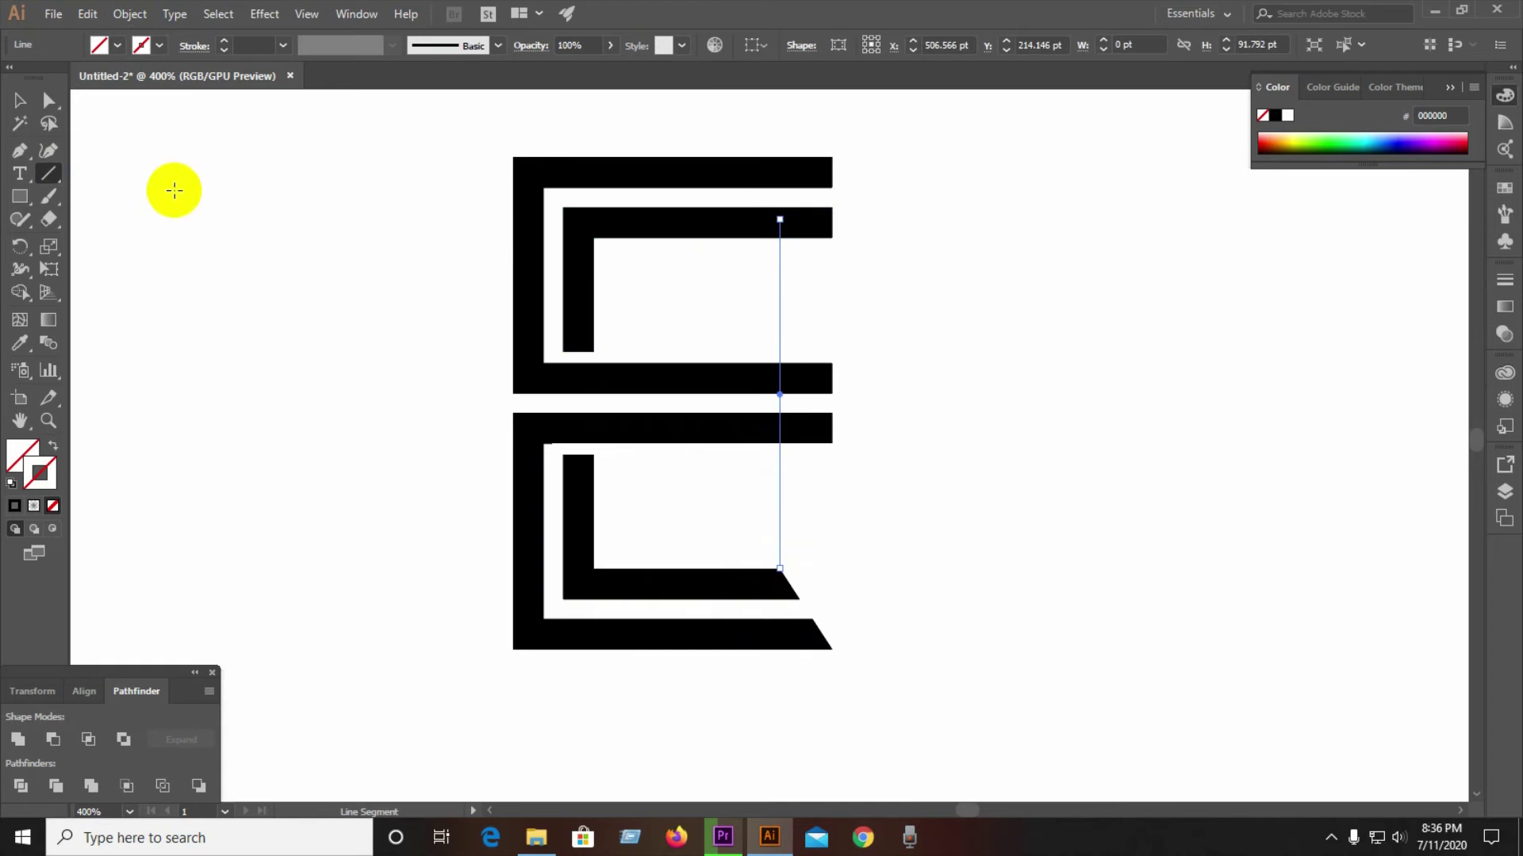
Draw a diagonal line from the top outer bar's upper end corner down to the inner bar's lower edge, about 14 × 21 pt
{"action": "left_click", "coordinate": [48, 100]}
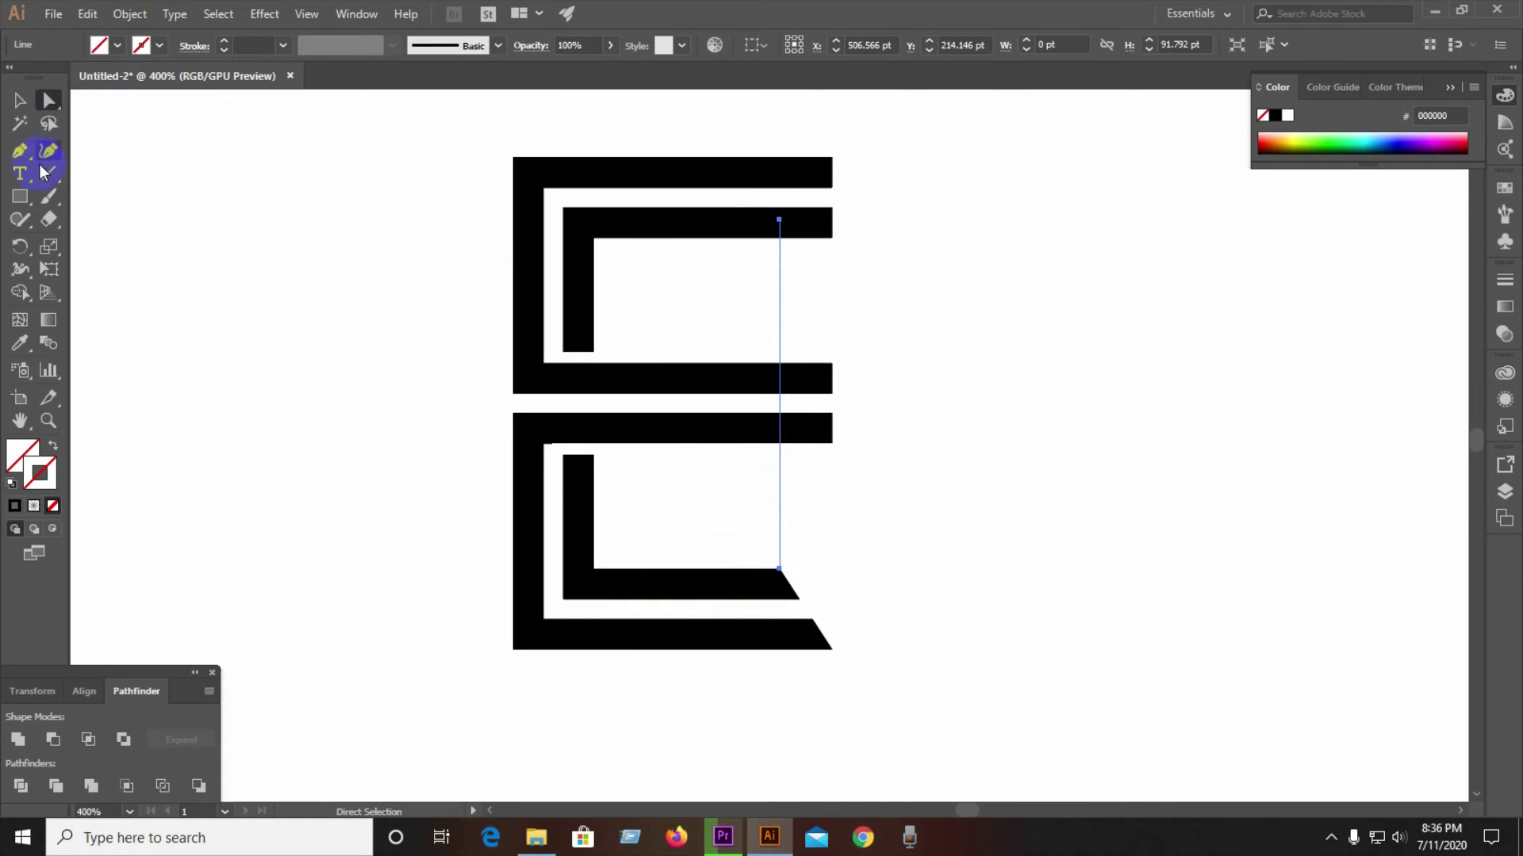
{"action": "left_click", "coordinate": [49, 173]}
{"action": "left_click_drag", "start_coordinate": [831, 158], "coordinate": [779, 238]}
{"action": "left_click", "coordinate": [20, 100]}
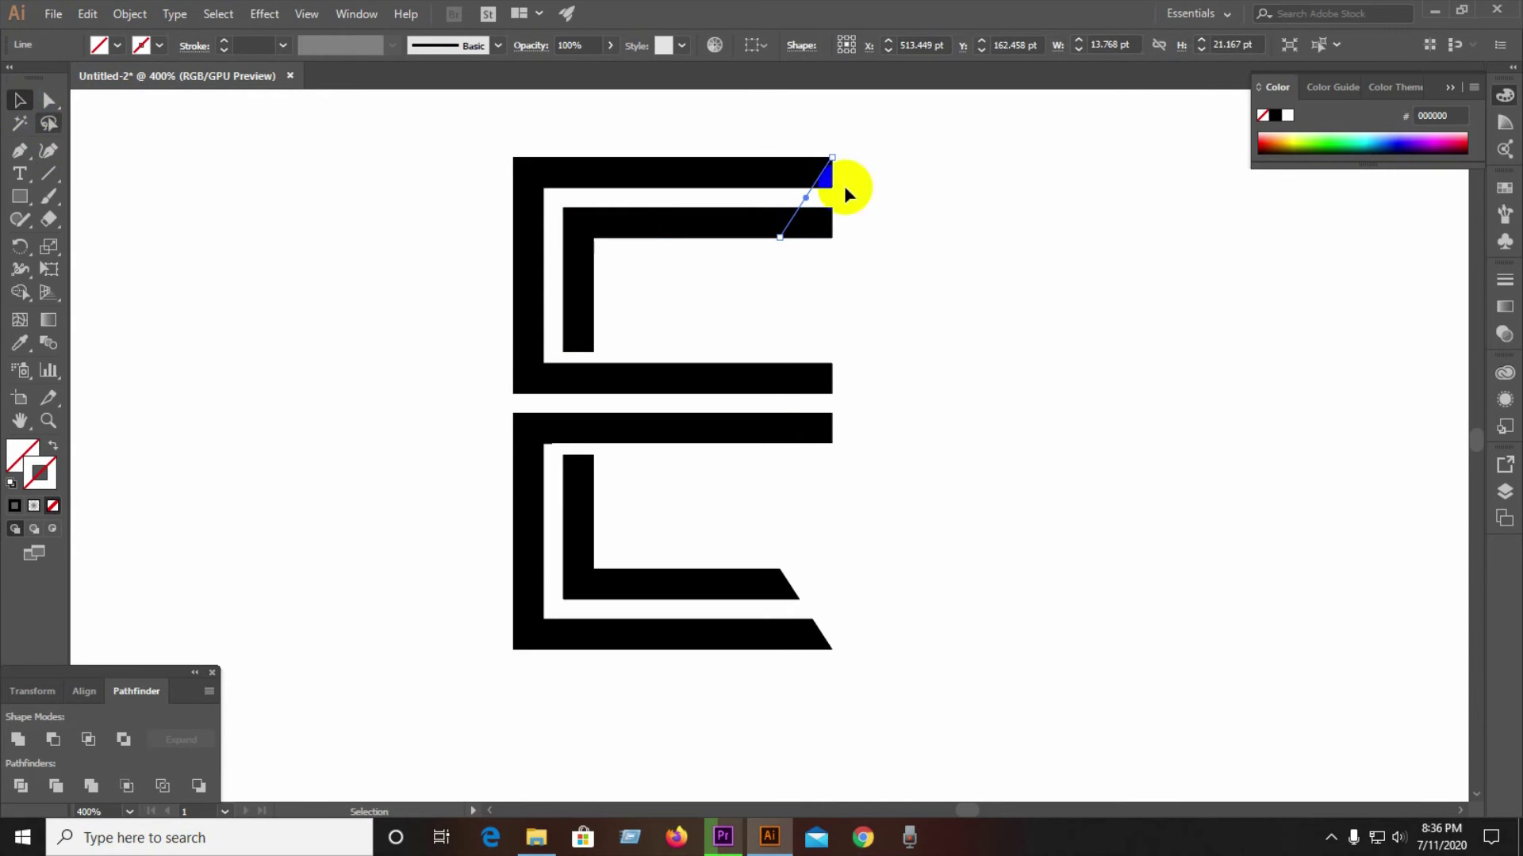
Divide the upper bars along the diagonal line with Pathfinder and ungroup the resulting pieces
{"action": "left_click", "coordinate": [758, 168]}
{"action": "left_click", "coordinate": [21, 786]}
{"action": "right_click", "coordinate": [765, 237]}
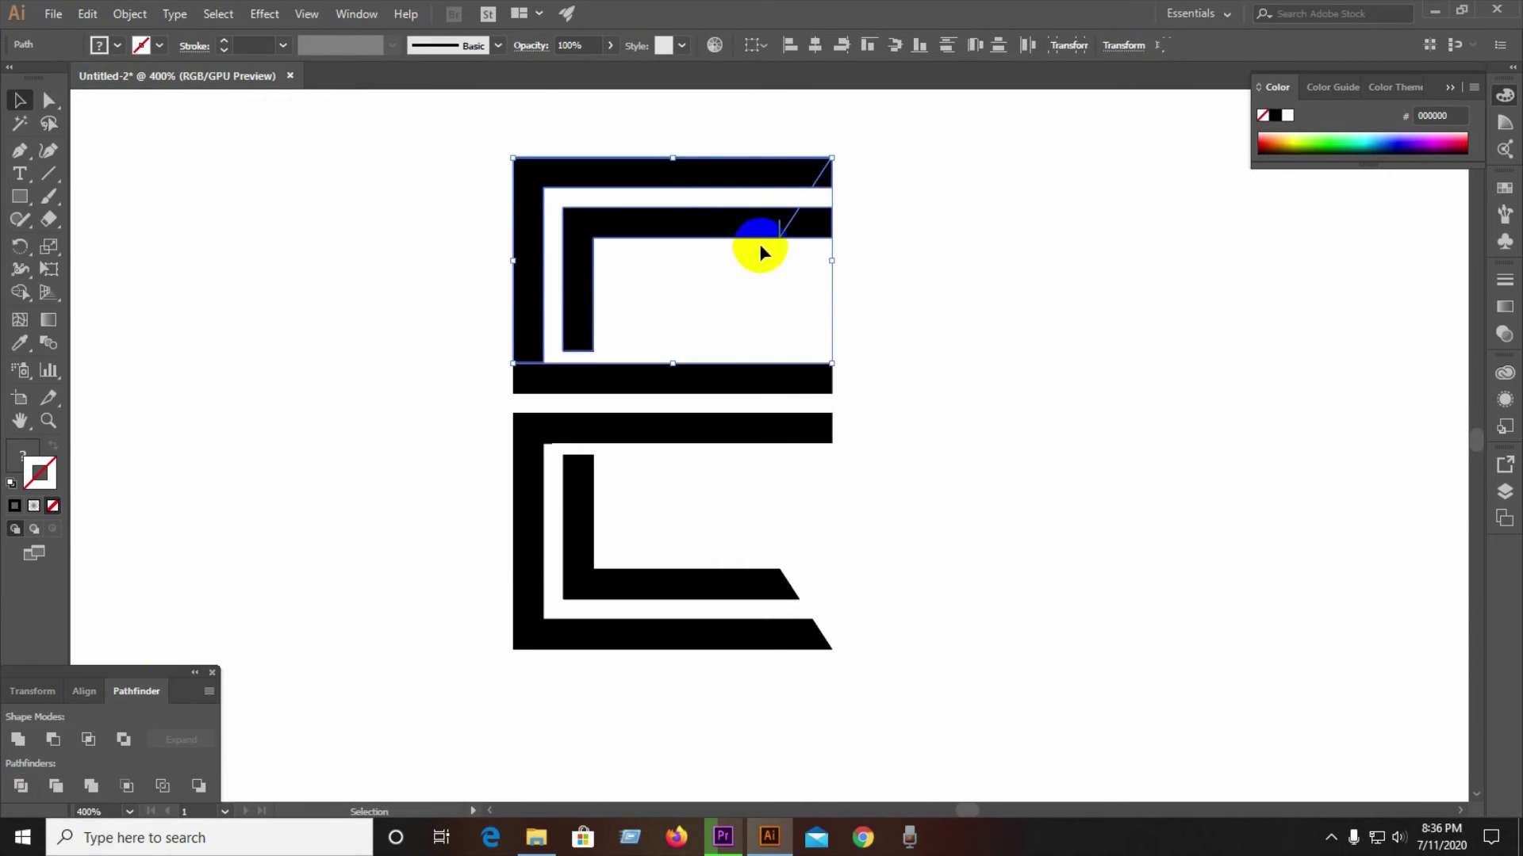
{"action": "left_click", "coordinate": [807, 352]}
Delete the end pieces of both upper bars beyond the diagonal cut
{"action": "left_click", "coordinate": [810, 228]}
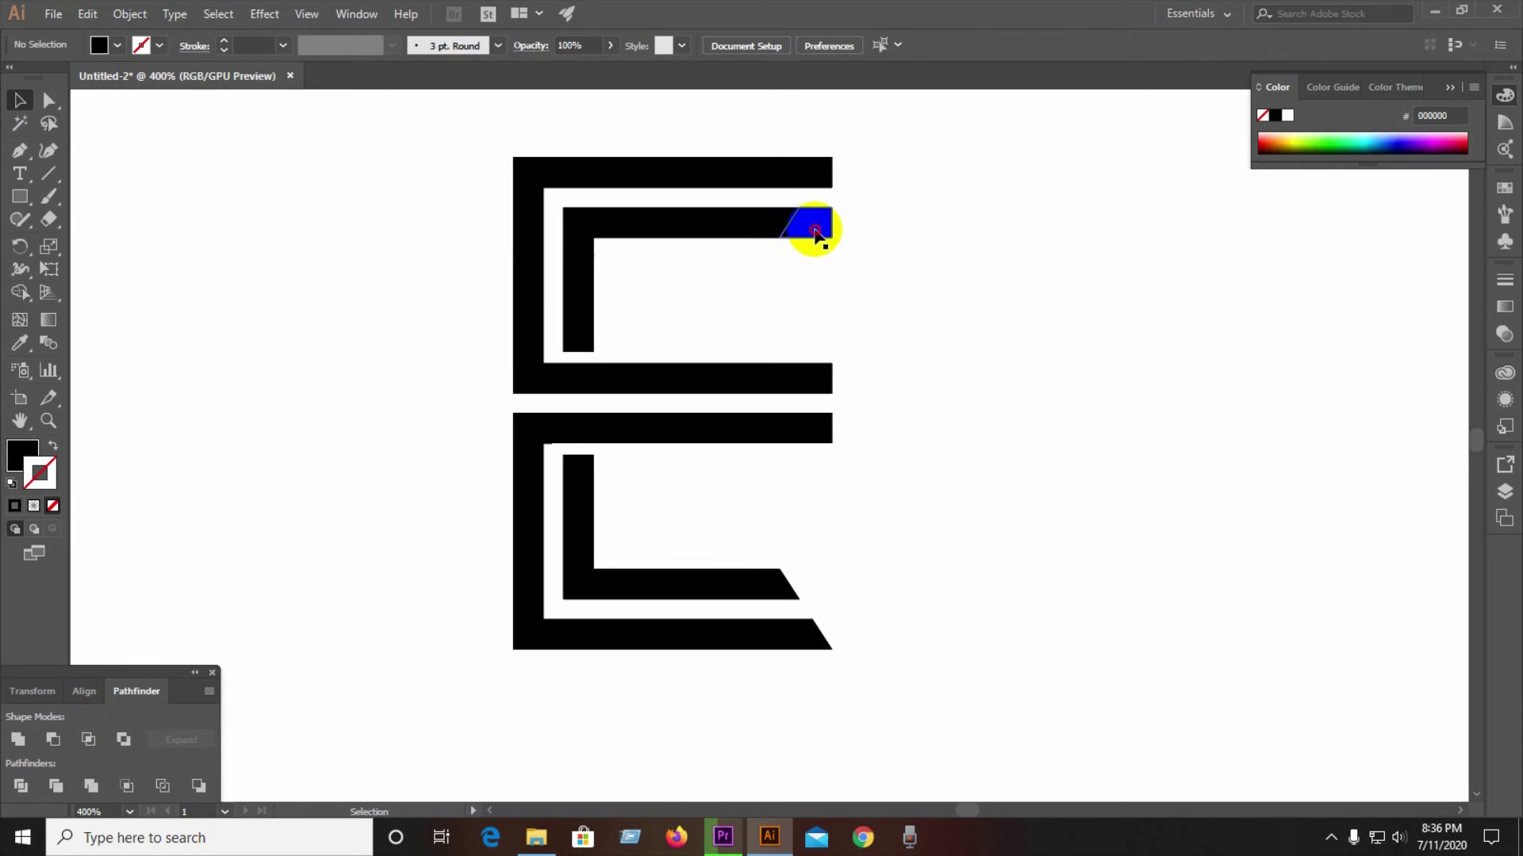
{"action": "key", "text": "Delete"}
{"action": "left_click", "coordinate": [823, 170]}
{"action": "key", "text": "Delete"}
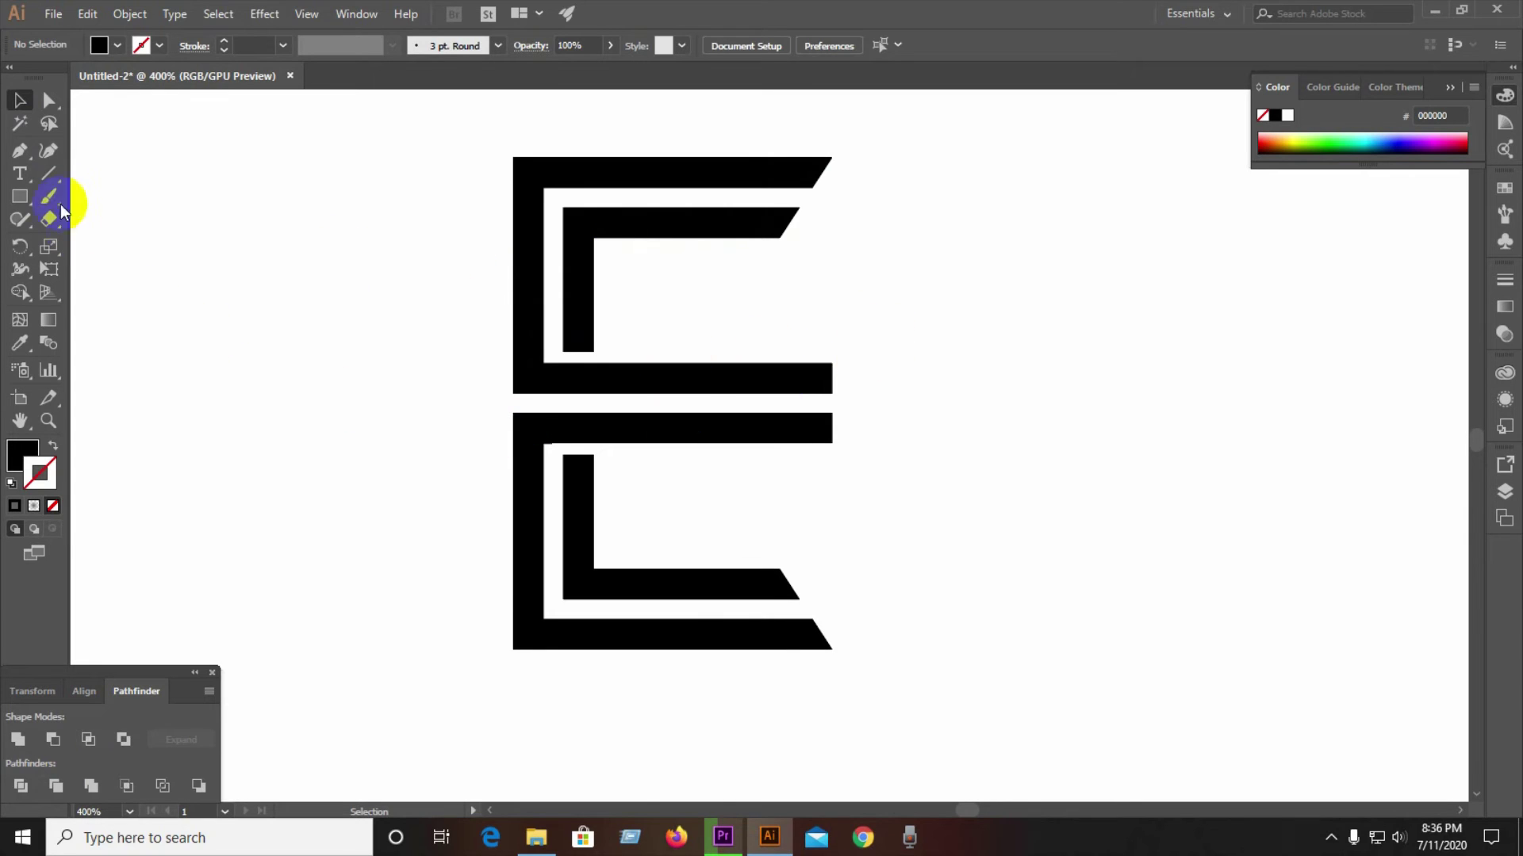
{"action": "left_click", "coordinate": [52, 181]}
{"action": "left_click_drag", "start_coordinate": [832, 158], "coordinate": [752, 279]}
{"action": "left_click", "coordinate": [20, 100]}
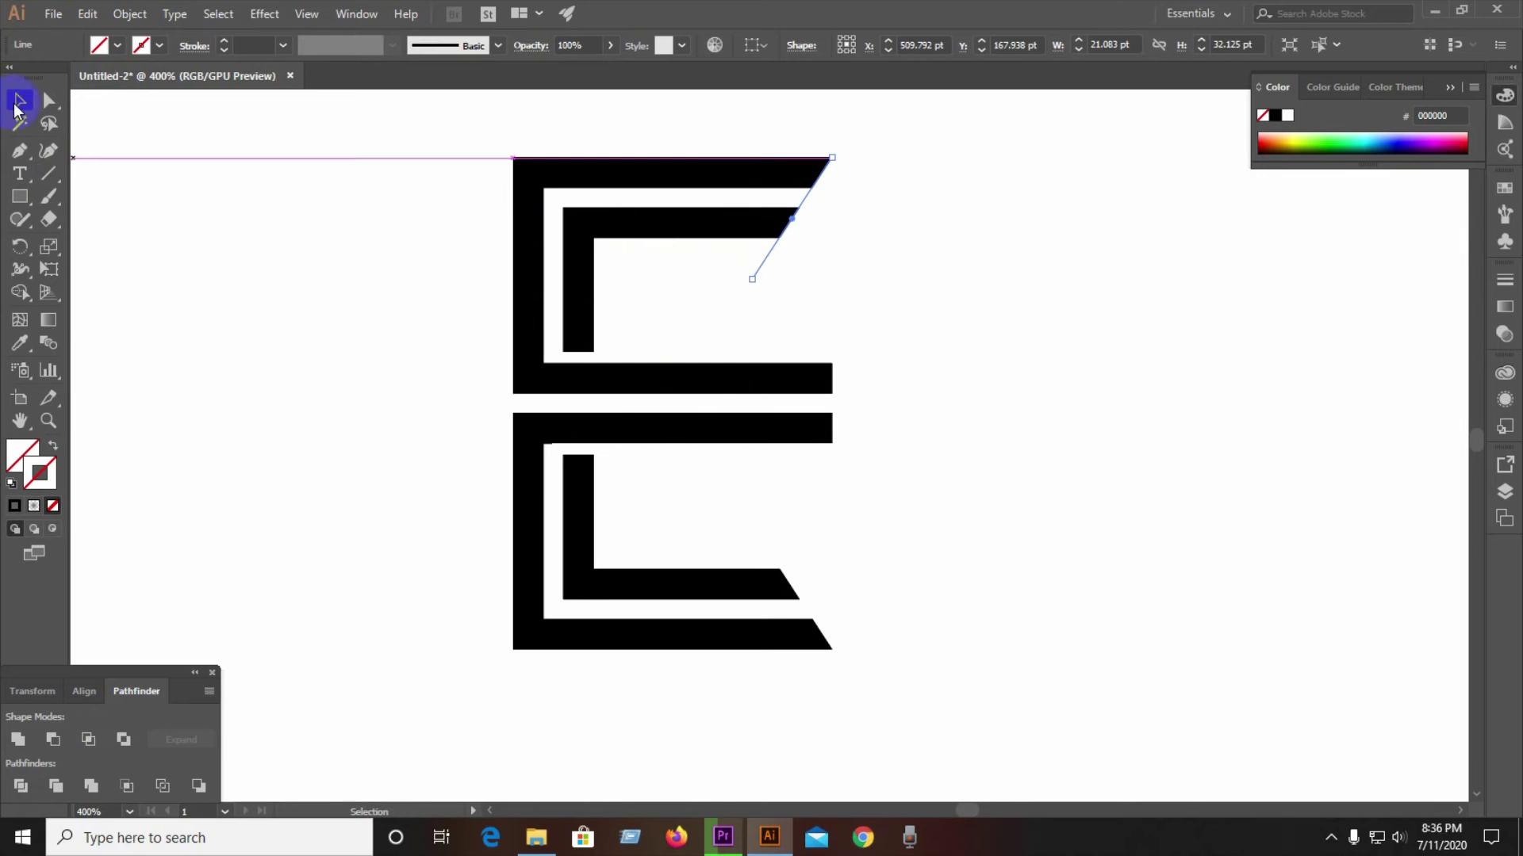
{"action": "left_click_drag", "start_coordinate": [801, 204], "coordinate": [749, 298]}
{"action": "left_click_drag", "start_coordinate": [698, 368], "coordinate": [642, 498]}
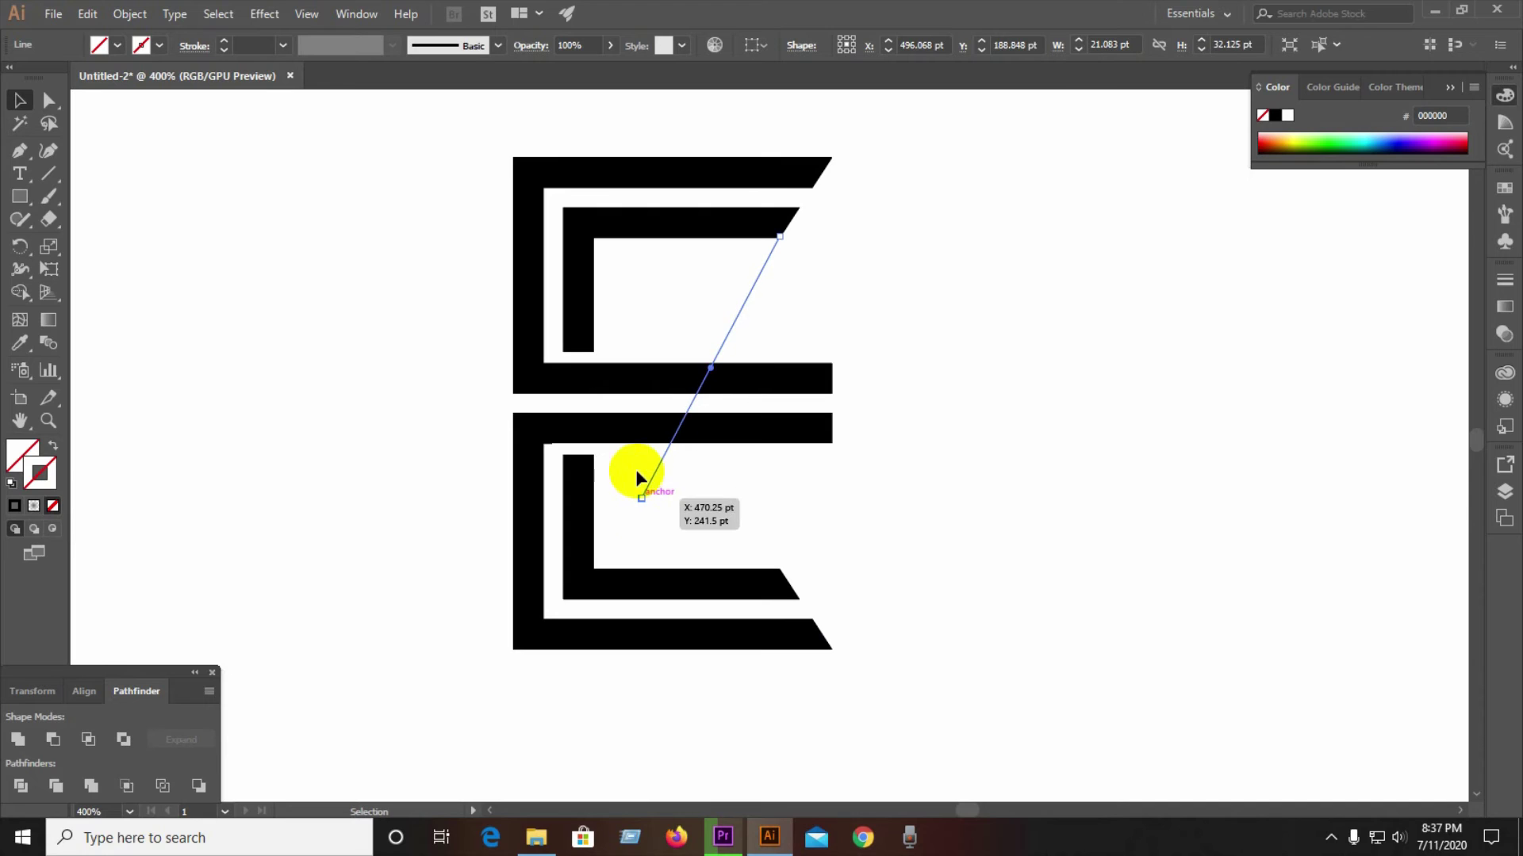
{"action": "left_click", "coordinate": [435, 285]}
Draw a diagonal line about 51 × 81 pt from the top outer bar's tip, following the slanted ends across both middle bars
{"action": "left_click", "coordinate": [49, 173]}
{"action": "left_click_drag", "start_coordinate": [837, 162], "coordinate": [638, 466]}
{"action": "left_click", "coordinate": [19, 99]}
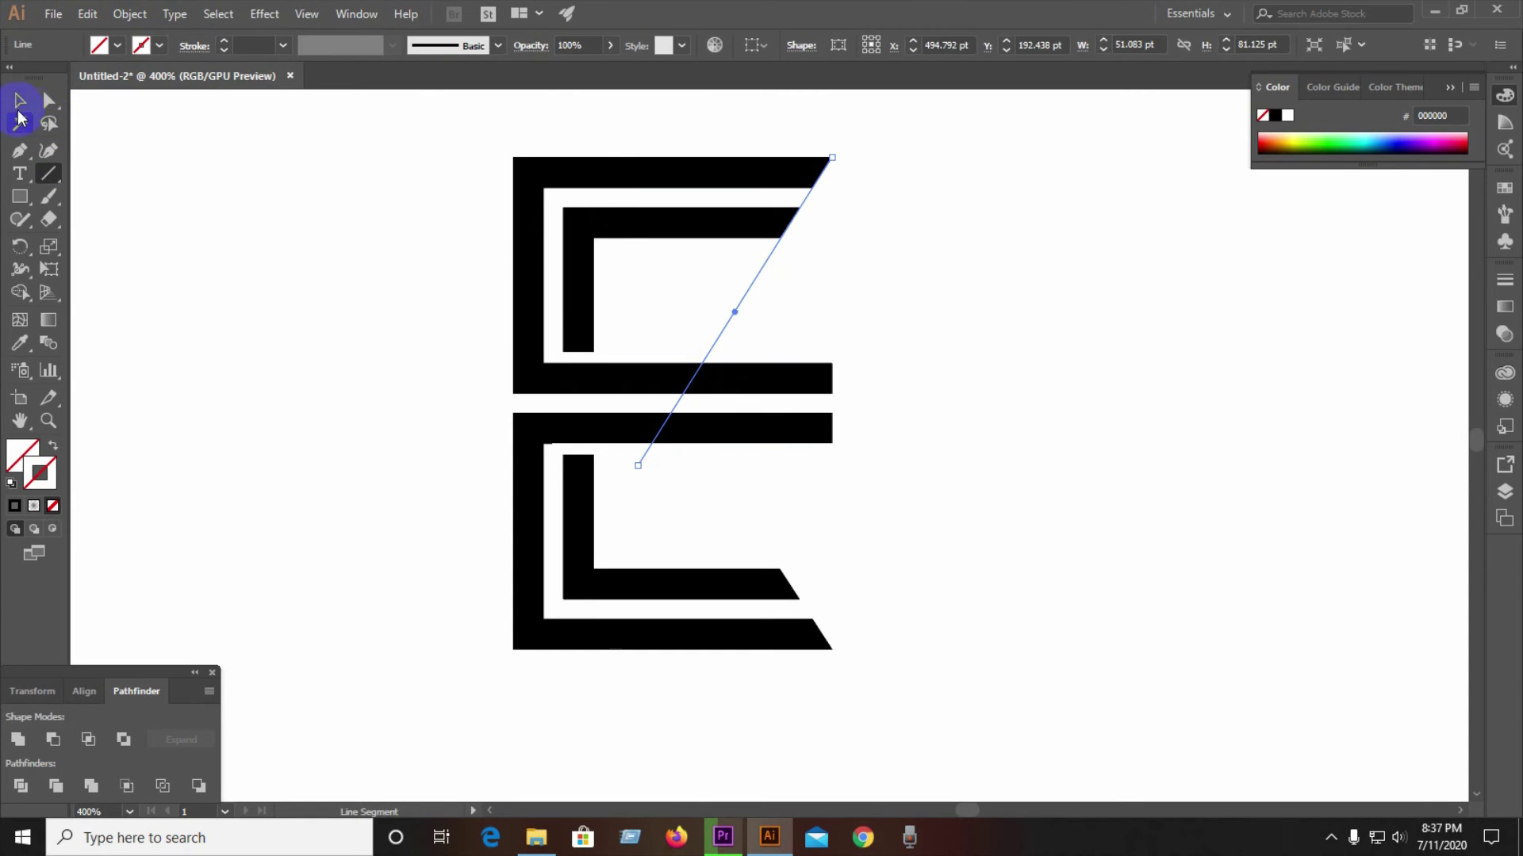
Divide the two middle bars along the diagonal line with Pathfinder and delete their ungrouped end pieces
{"action": "left_click_drag", "start_coordinate": [650, 313], "coordinate": [749, 498]}
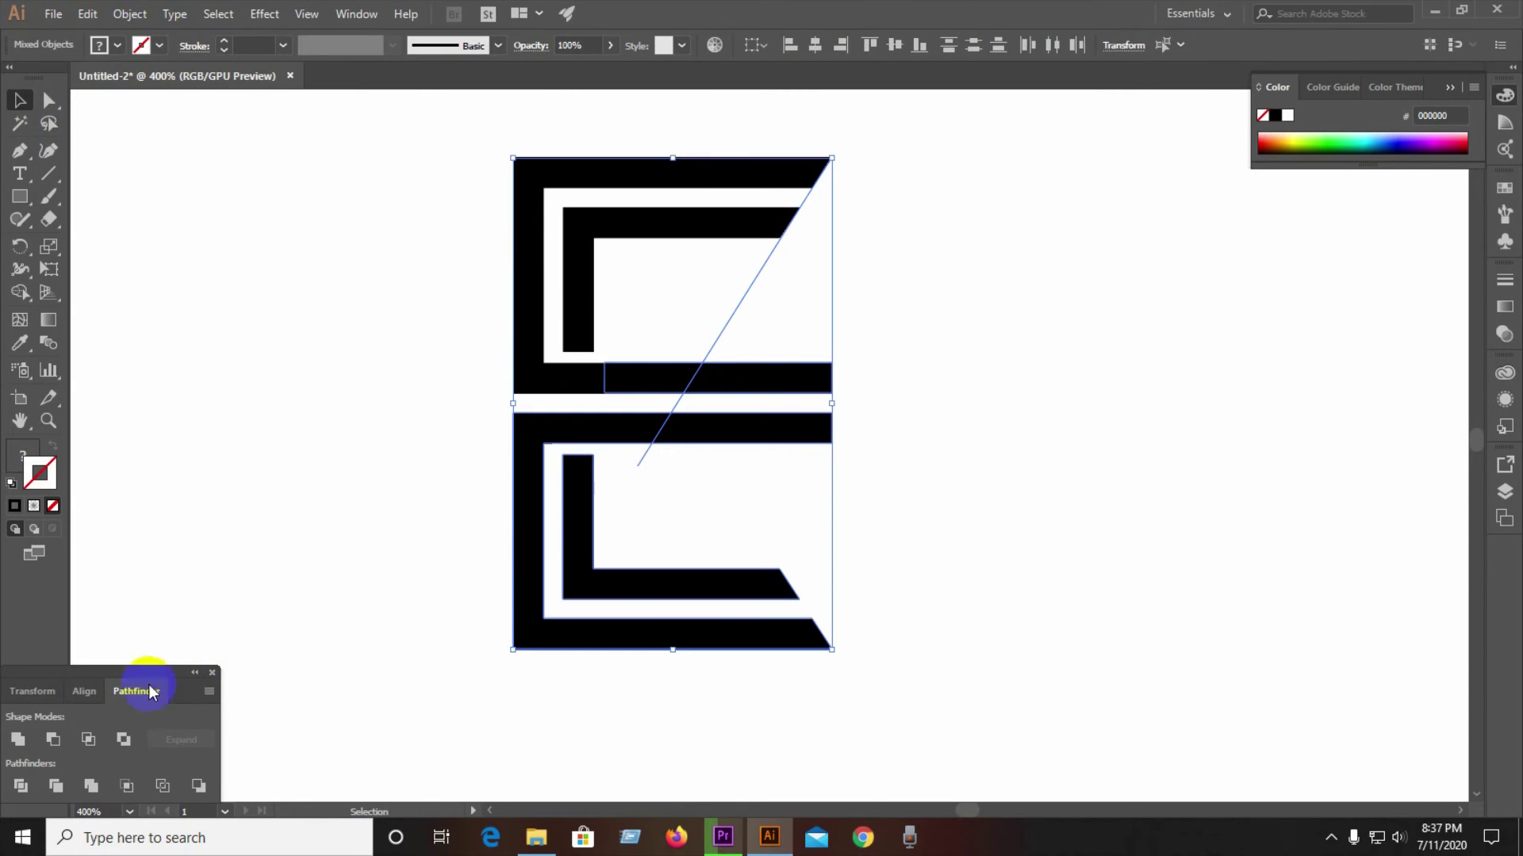
{"action": "left_click", "coordinate": [21, 786]}
{"action": "left_click", "coordinate": [697, 426]}
{"action": "right_click", "coordinate": [697, 403]}
{"action": "left_click", "coordinate": [733, 560]}
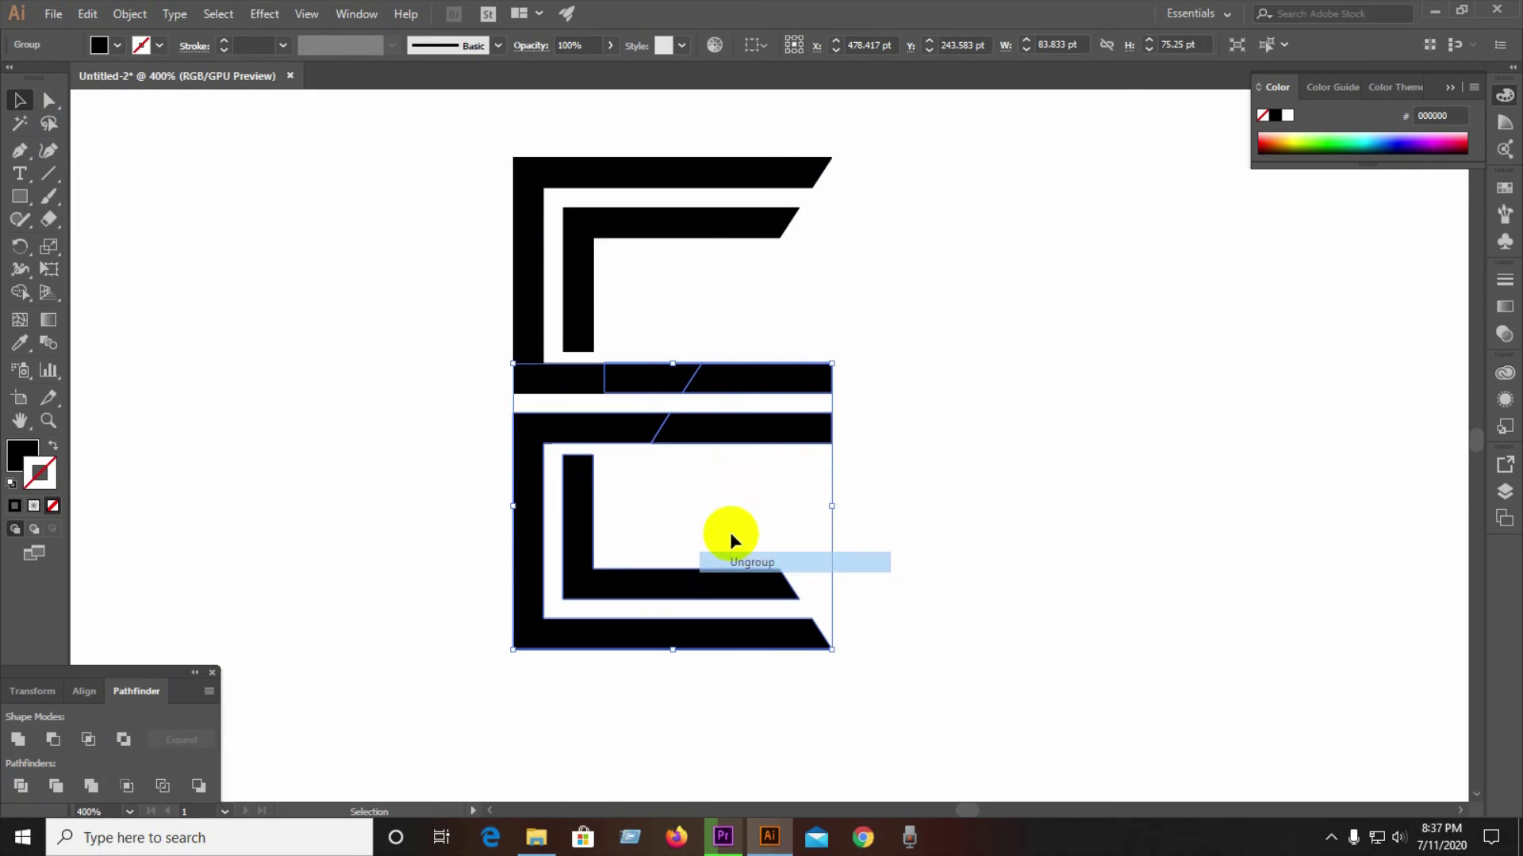
{"action": "left_click_drag", "start_coordinate": [745, 337], "coordinate": [796, 449]}
{"action": "key", "text": "Delete"}
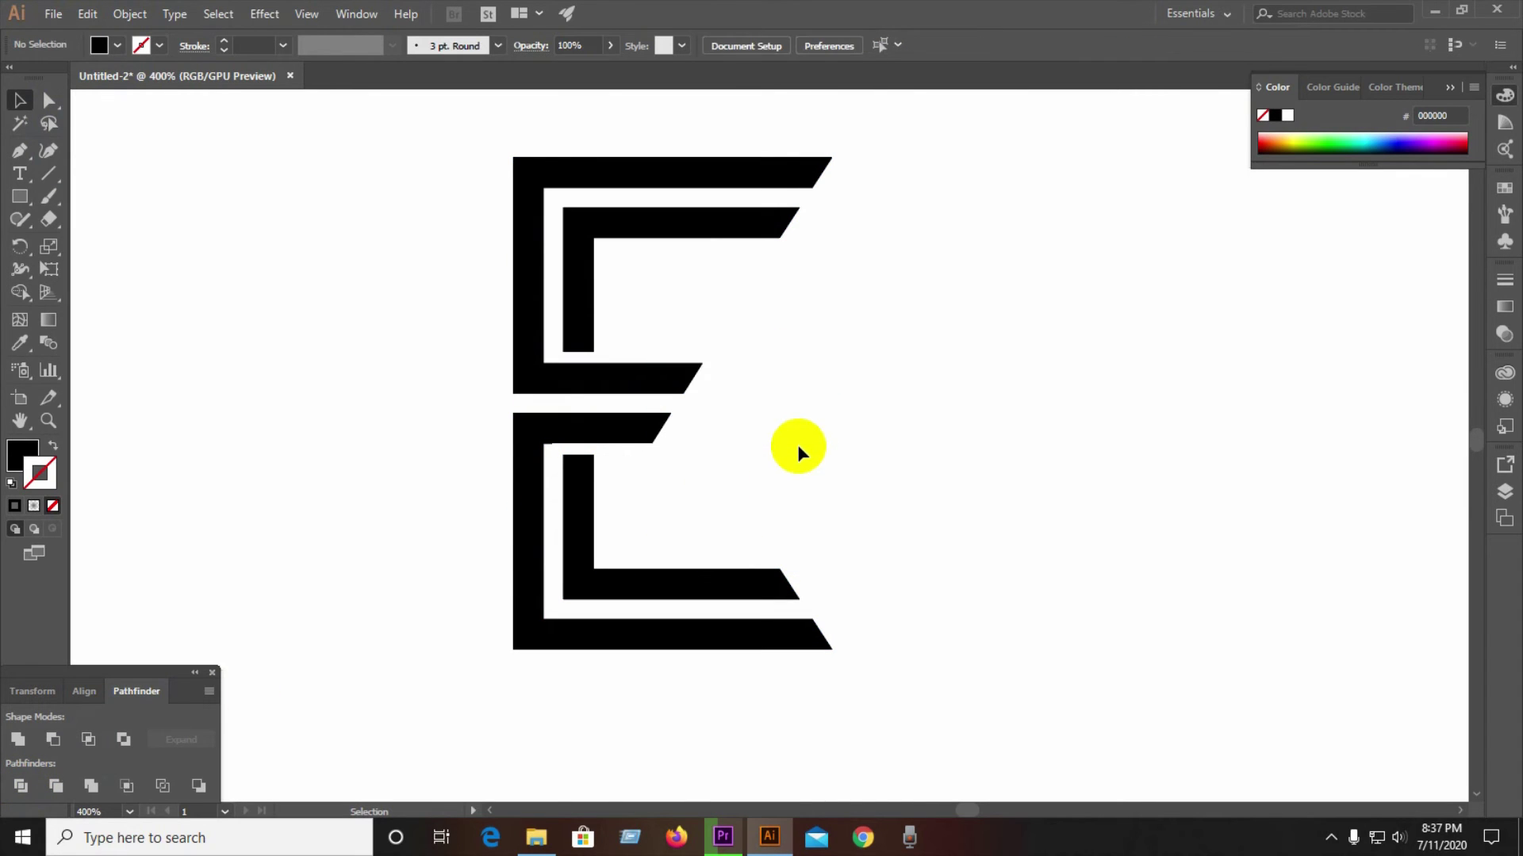
Lengthen both middle bars slightly by nudging the four anchor points of their slanted ends six steps to the right
{"action": "scroll", "coordinate": [645, 433], "scroll_direction": "up", "scroll_amount": 3}
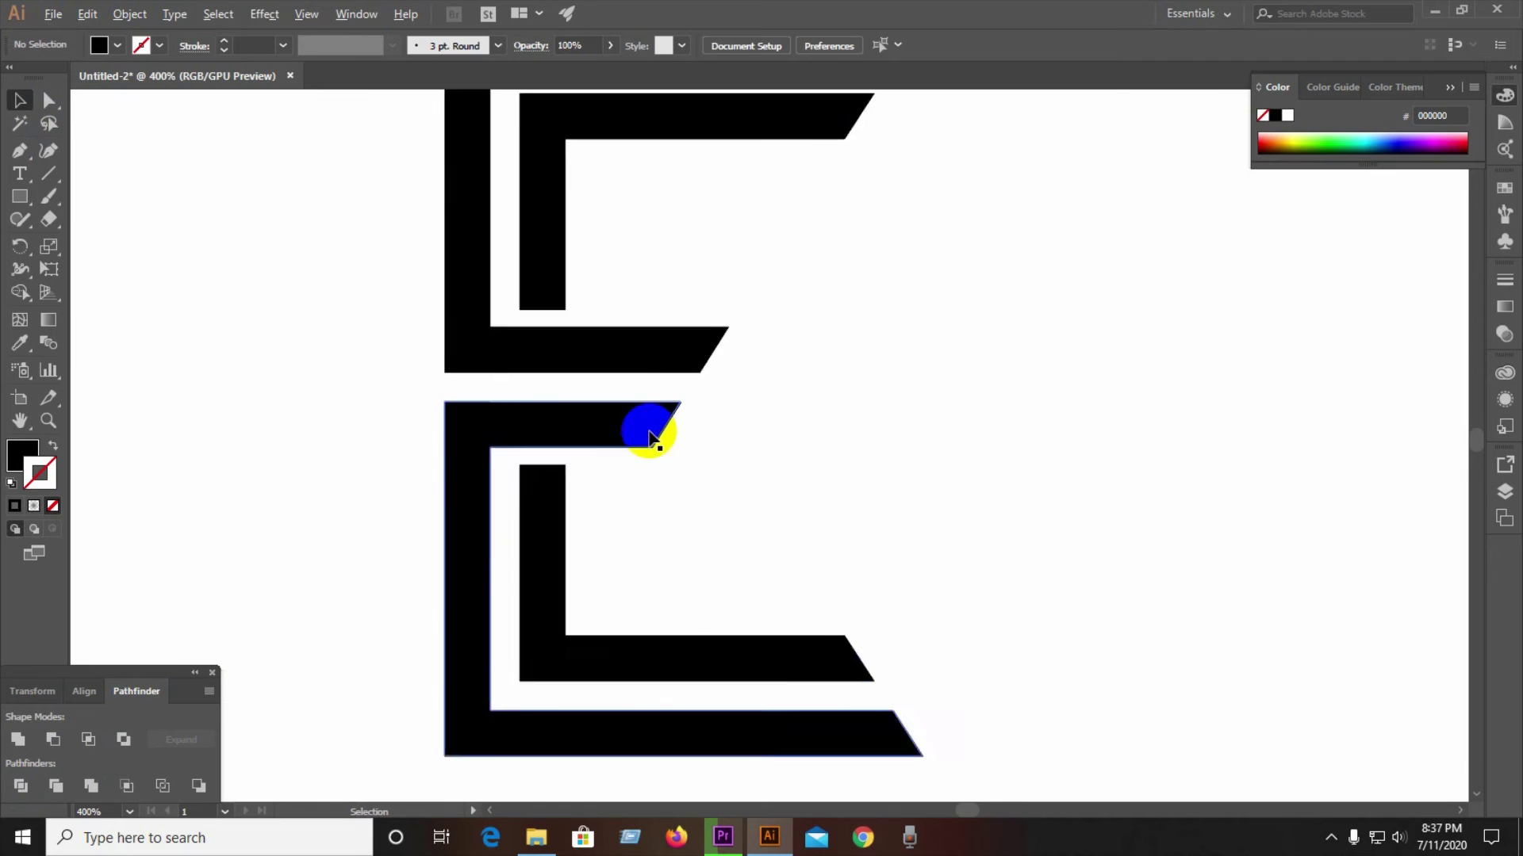
{"action": "left_click", "coordinate": [49, 101]}
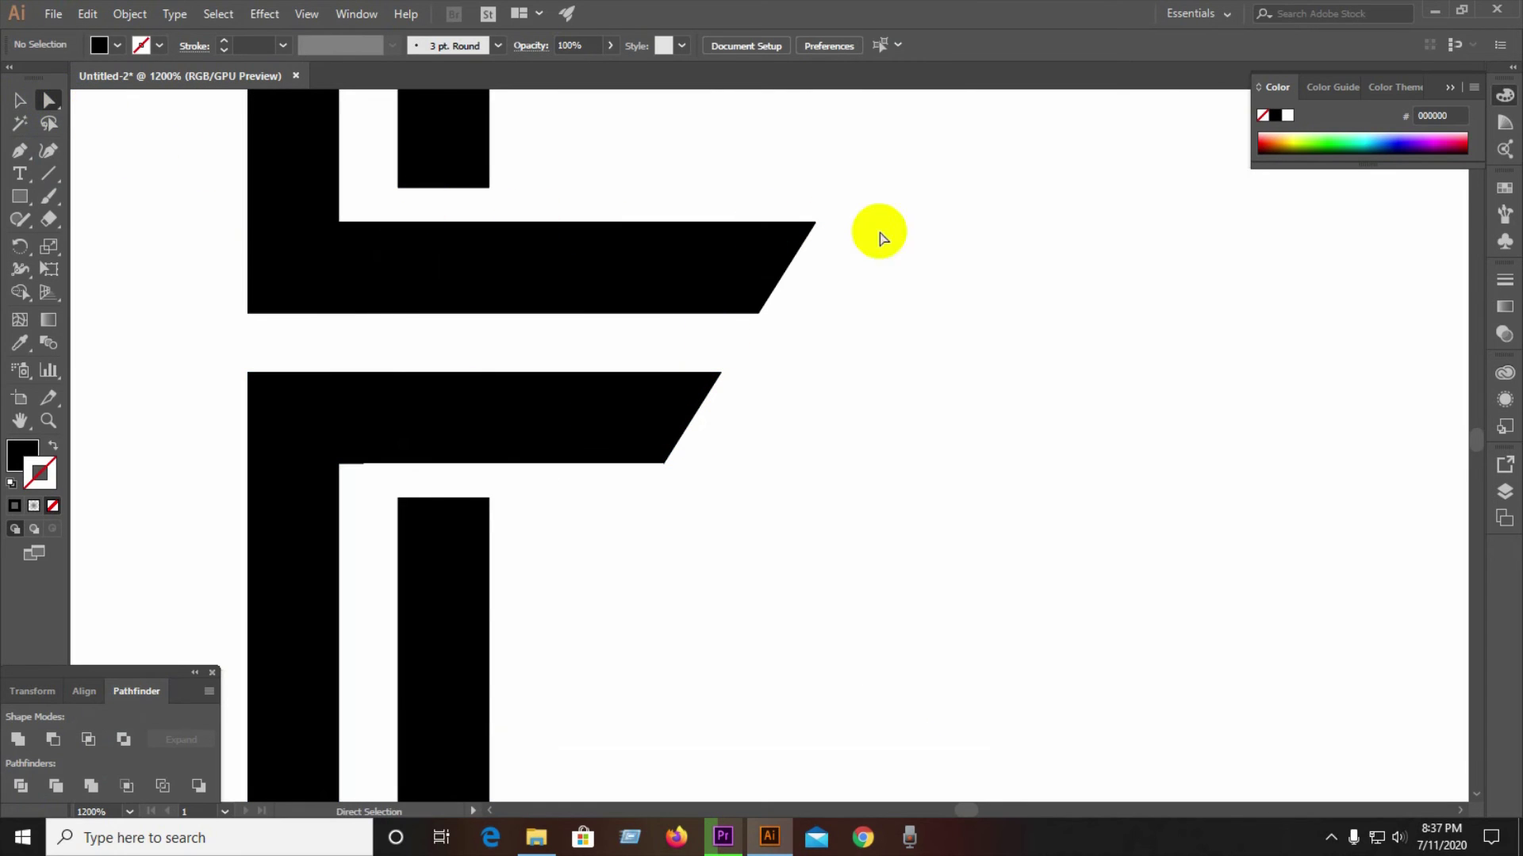
{"action": "left_click", "coordinate": [815, 222]}
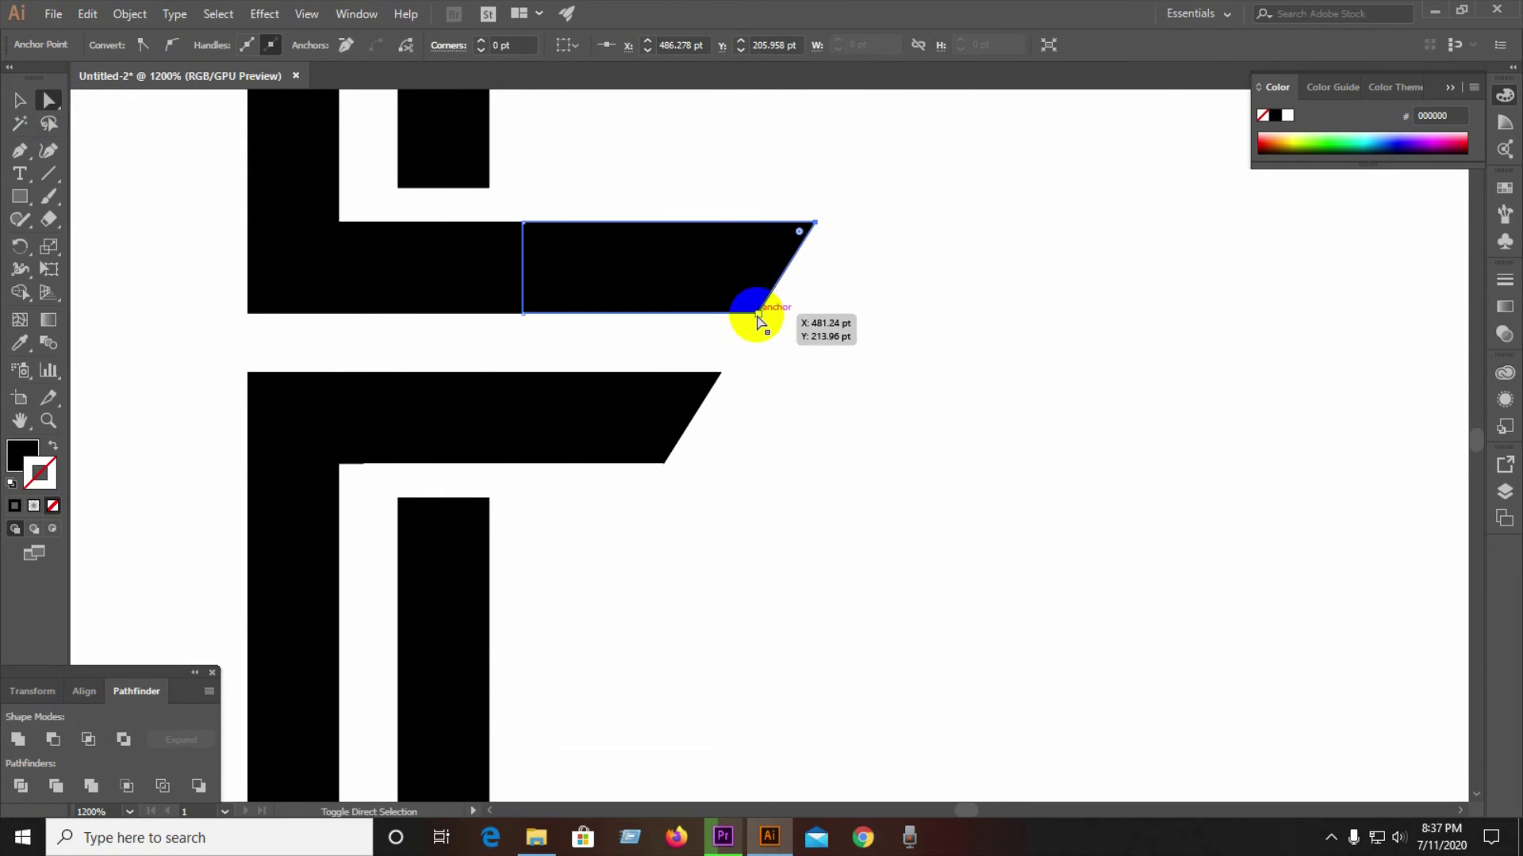
{"action": "left_click", "coordinate": [721, 372], "text": "shift"}
{"action": "left_click", "coordinate": [665, 464], "text": "shift"}
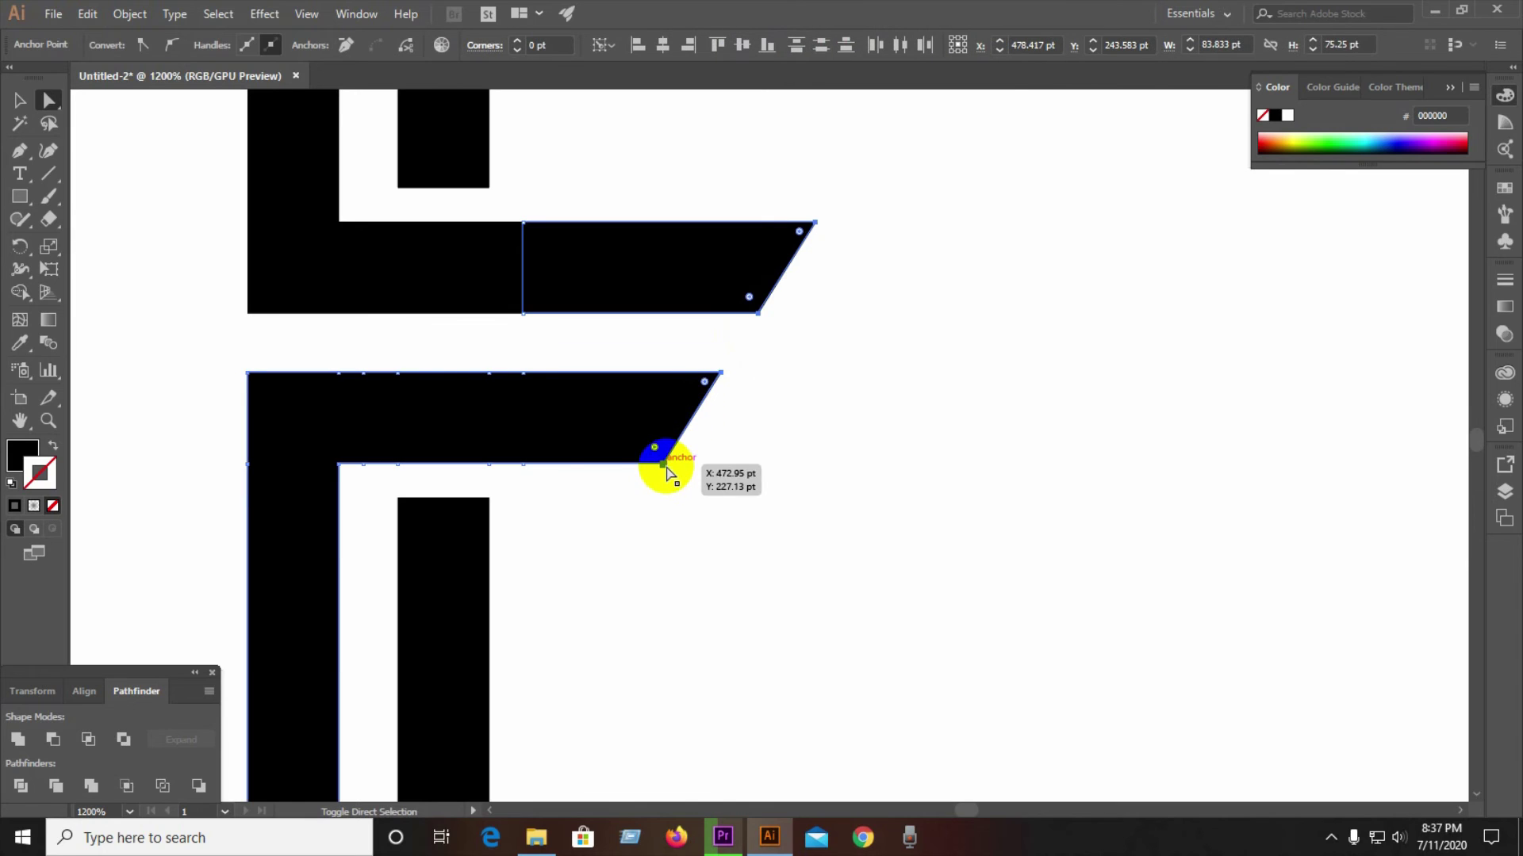
{"action": "key", "text": "Right"}
{"action": "key", "text": "Right"}
{"action": "key", "text": "Right"}
{"action": "key", "text": "Right"}
{"action": "key", "text": "Right"}
{"action": "key", "text": "Right"}
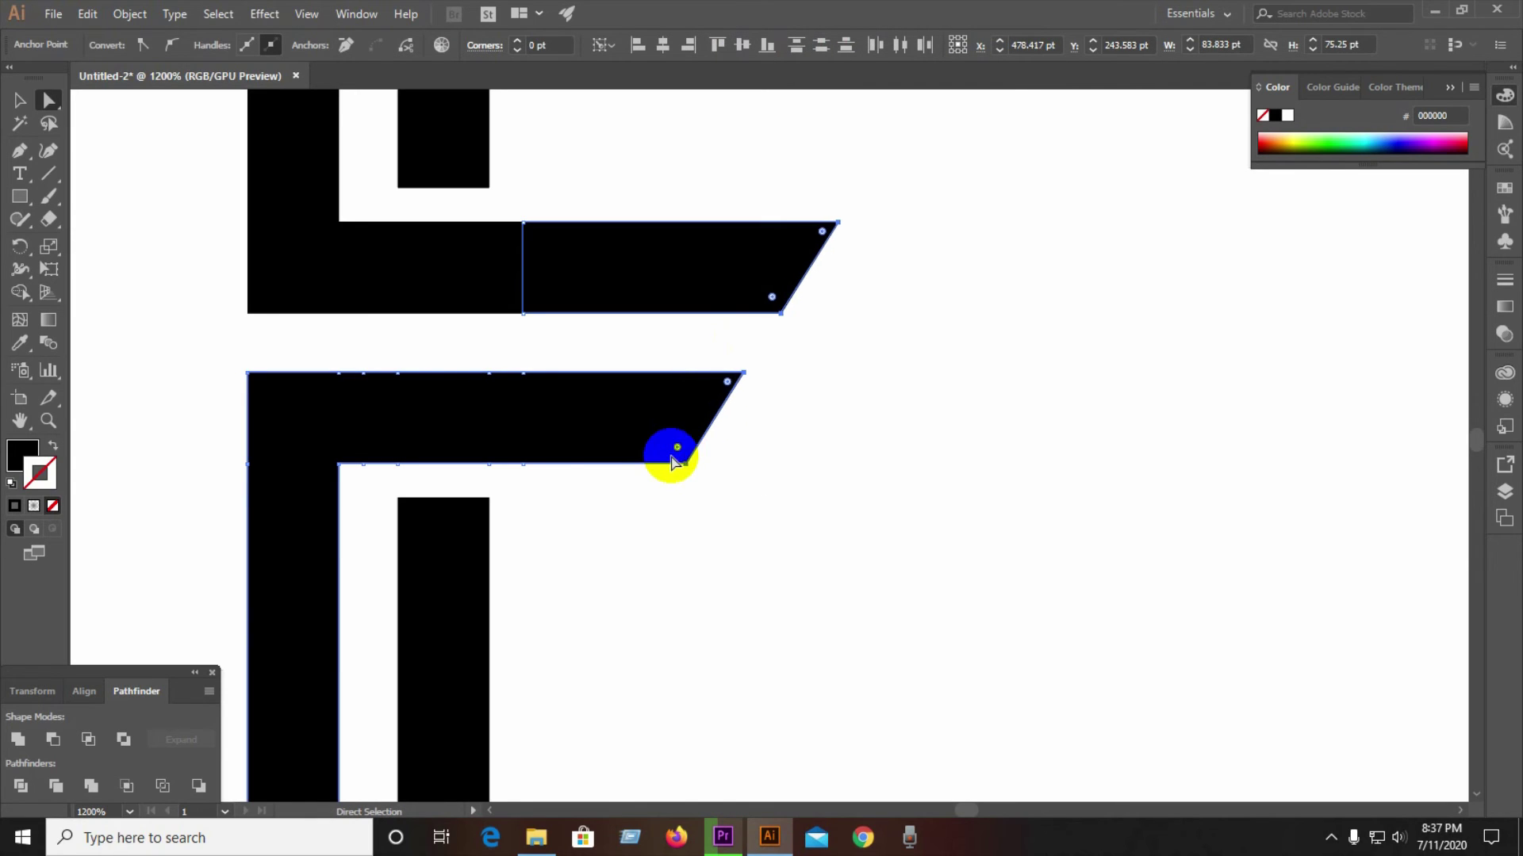
{"action": "scroll", "coordinate": [671, 462], "scroll_direction": "down", "scroll_amount": 3}
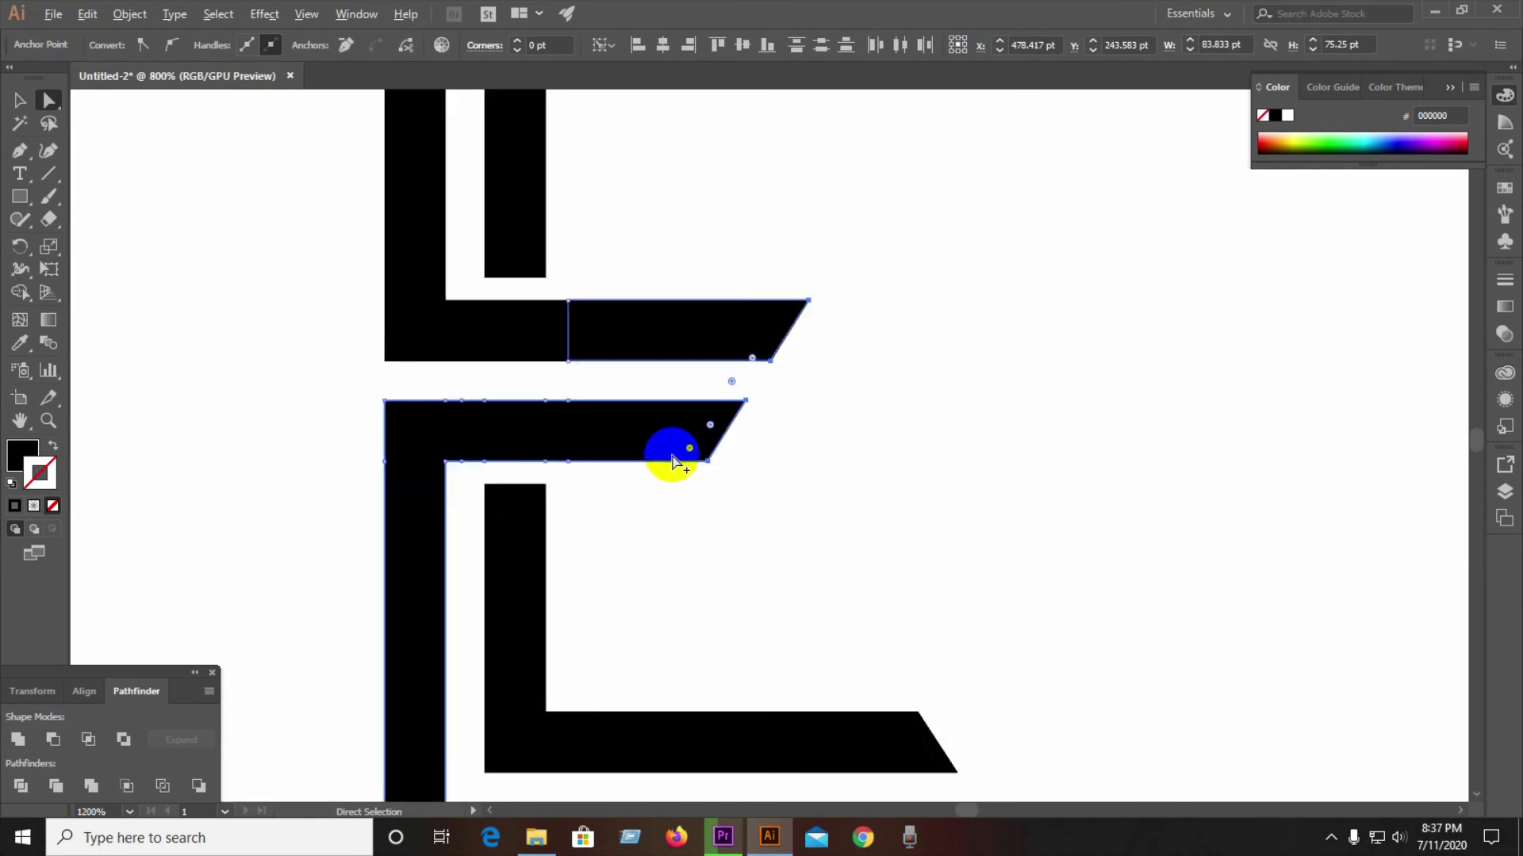
{"action": "left_click", "coordinate": [38, 119]}
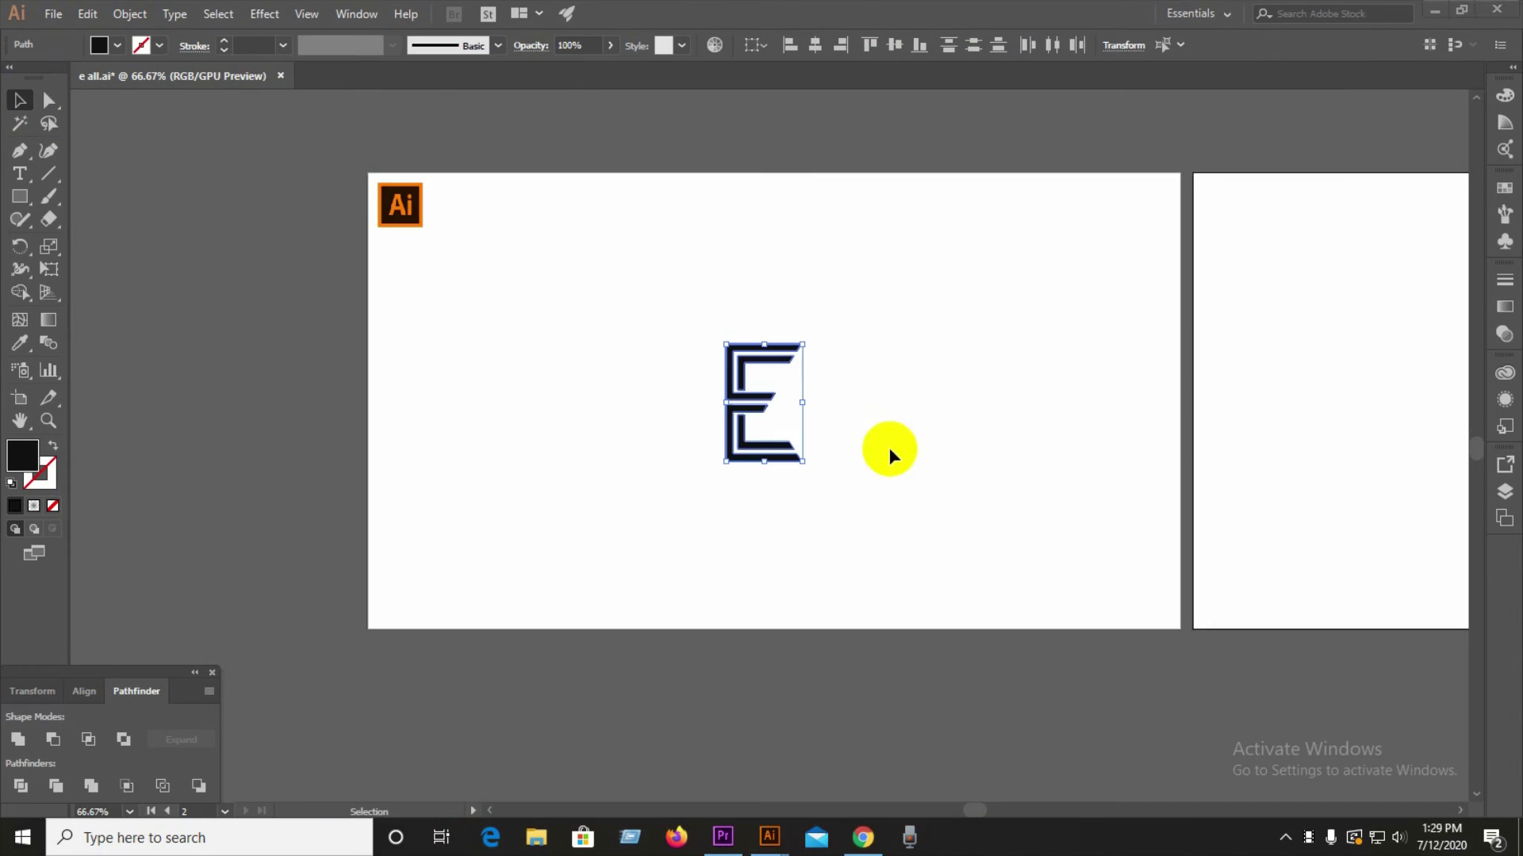
Fill the upper inner bar shape of the logo with dark teal 05384F
{"action": "scroll", "coordinate": [888, 447], "scroll_direction": "up", "scroll_amount": 3}
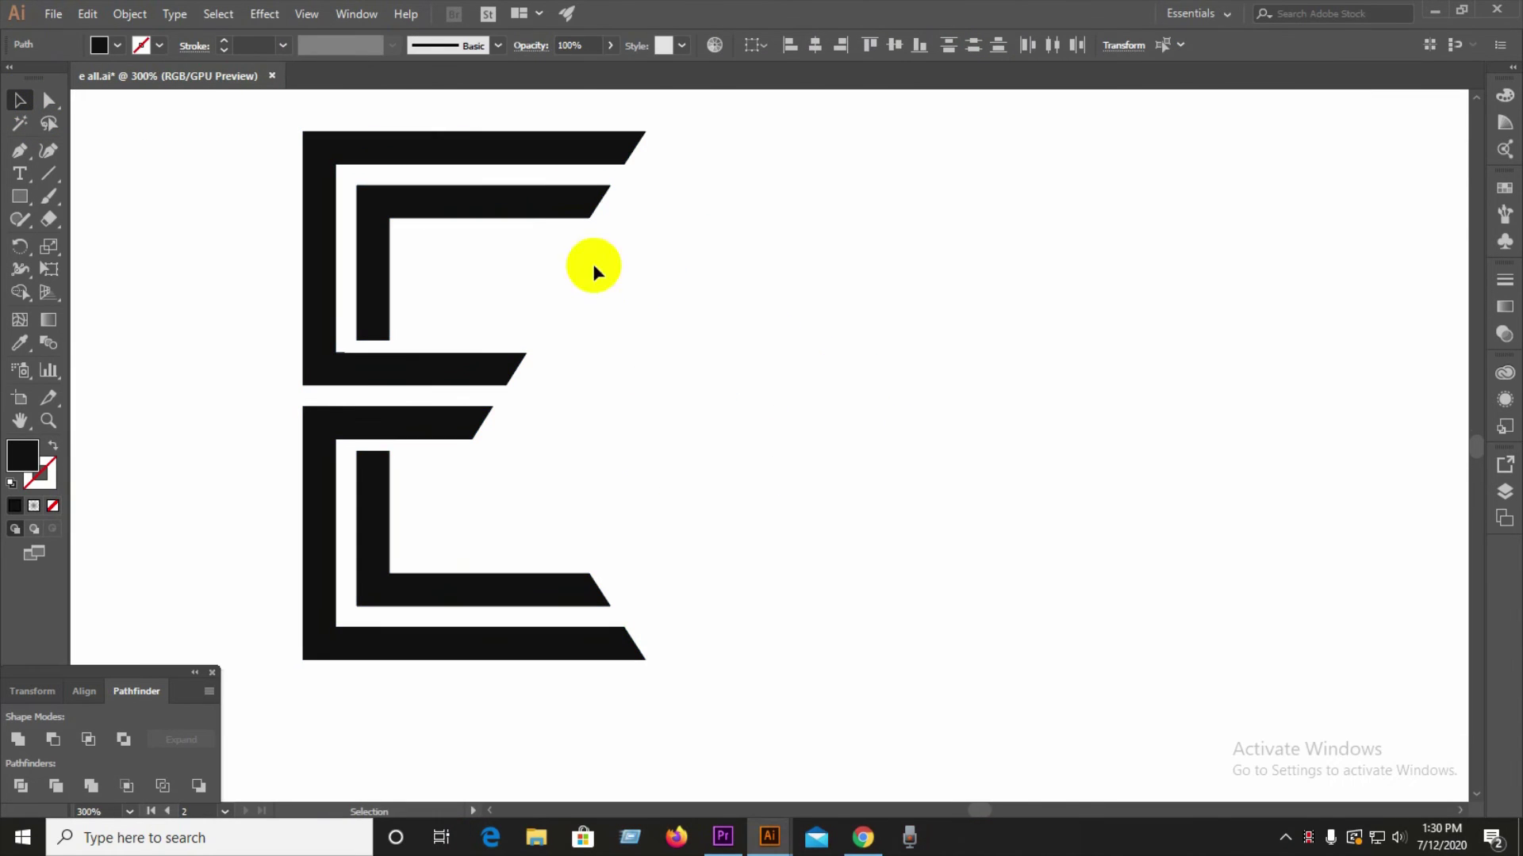
{"action": "left_click", "coordinate": [520, 200]}
{"action": "double_click", "coordinate": [22, 455]}
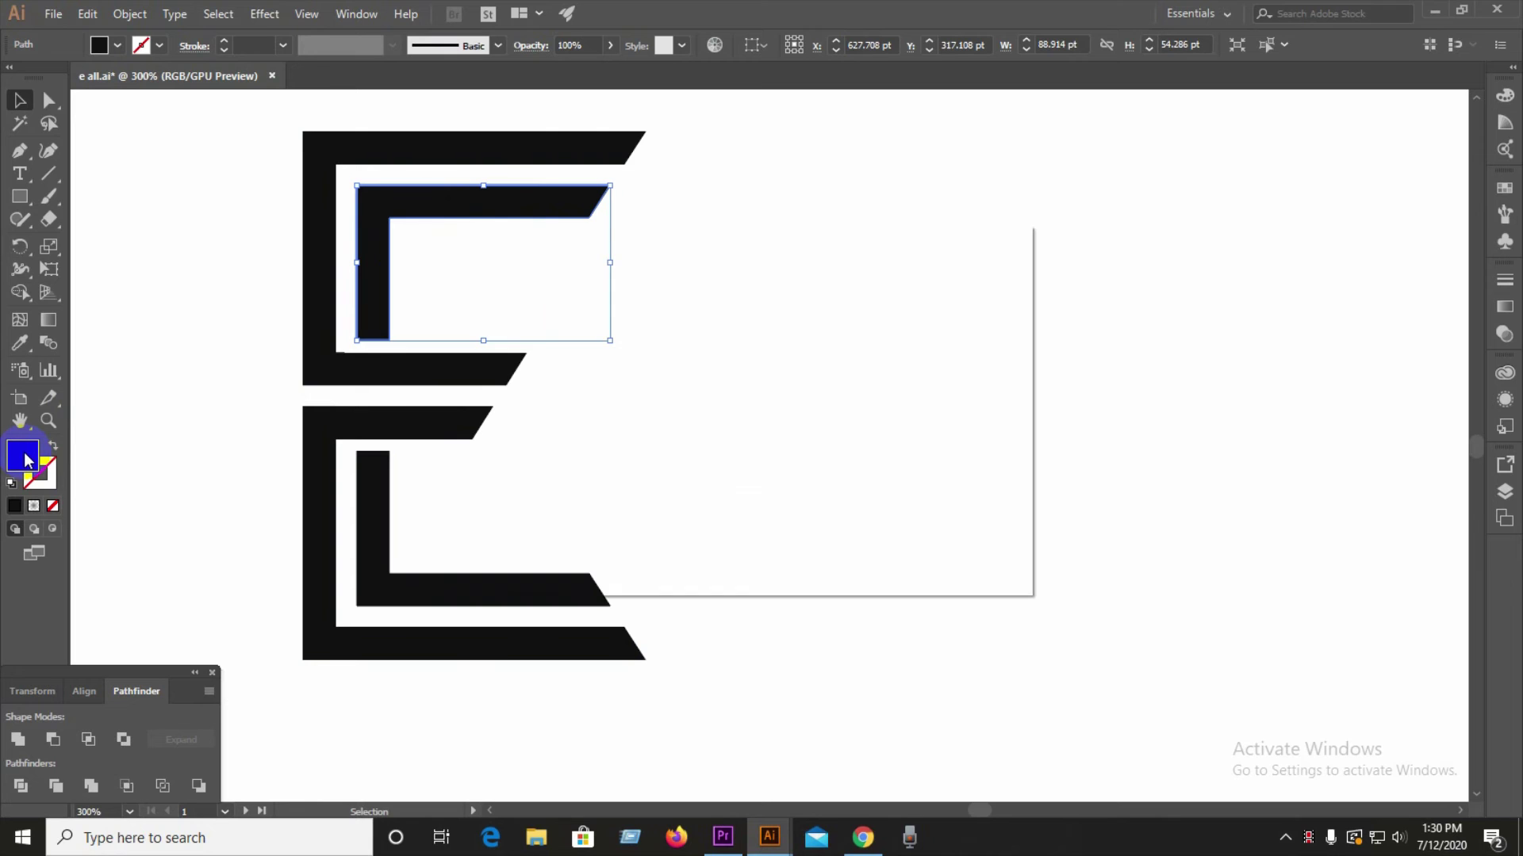
{"action": "left_click_drag", "start_coordinate": [793, 473], "coordinate": [749, 449]}
{"action": "left_click", "coordinate": [962, 296]}
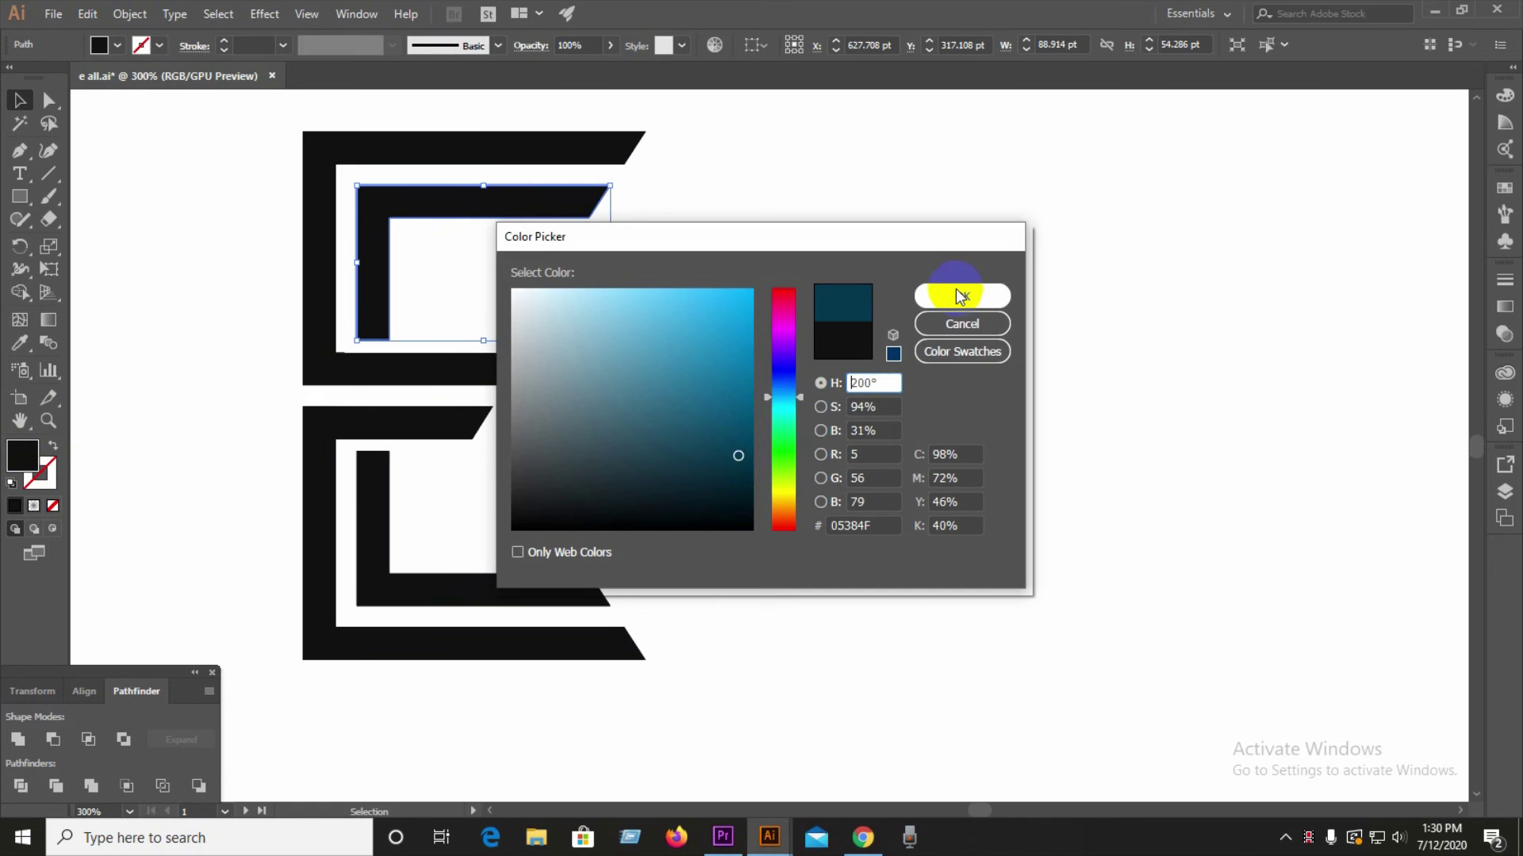
Copy the upper inner shape's dark teal fill to the lower outer bar shape with the Eyedropper
{"action": "left_click", "coordinate": [388, 583]}
{"action": "left_click", "coordinate": [311, 537]}
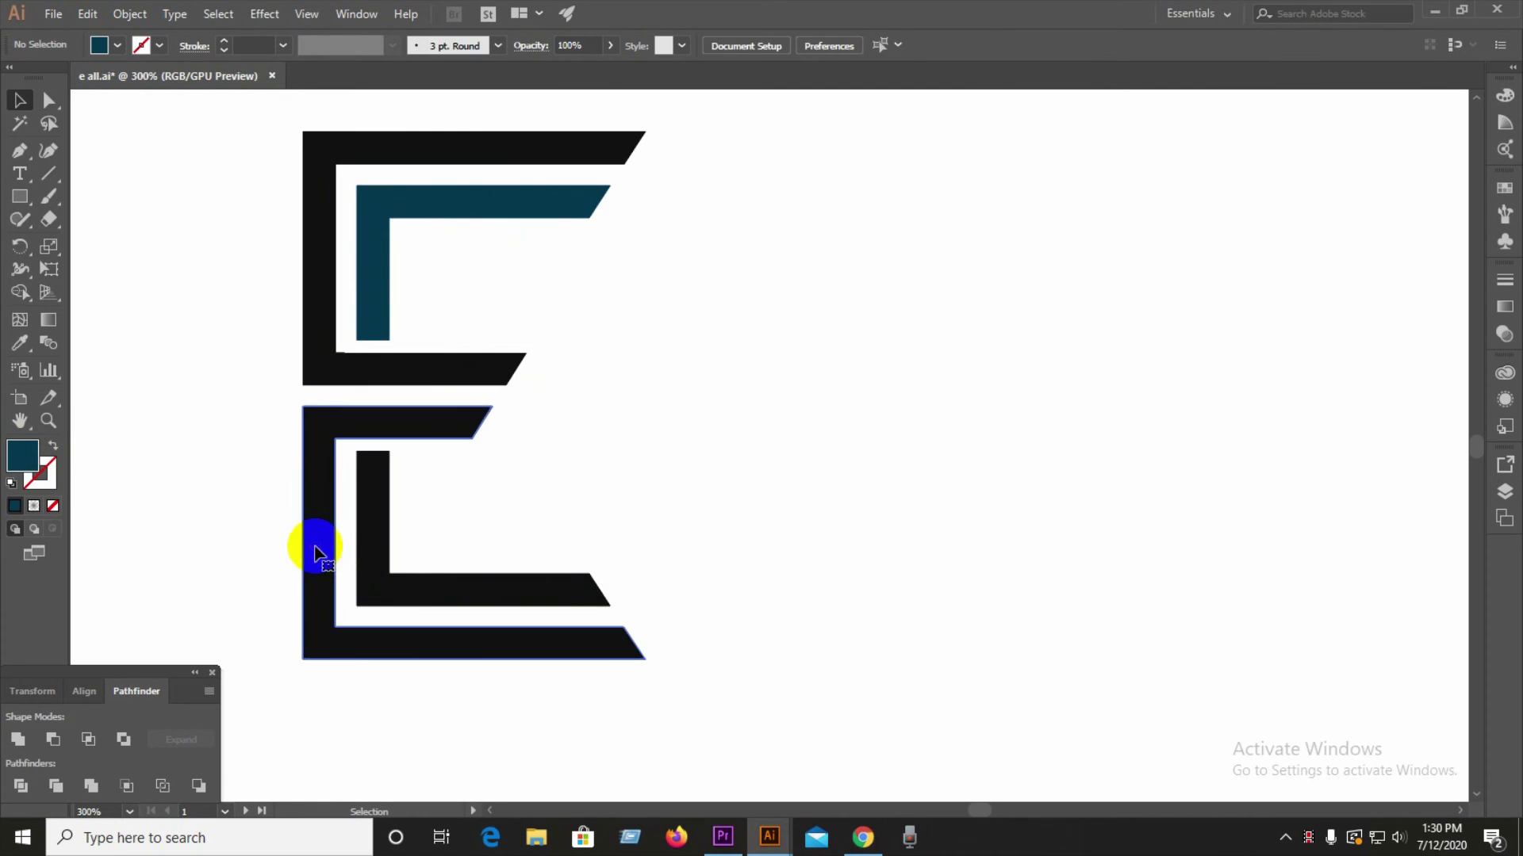
{"action": "left_click", "coordinate": [19, 342]}
{"action": "left_click", "coordinate": [361, 246]}
{"action": "key", "text": "v"}
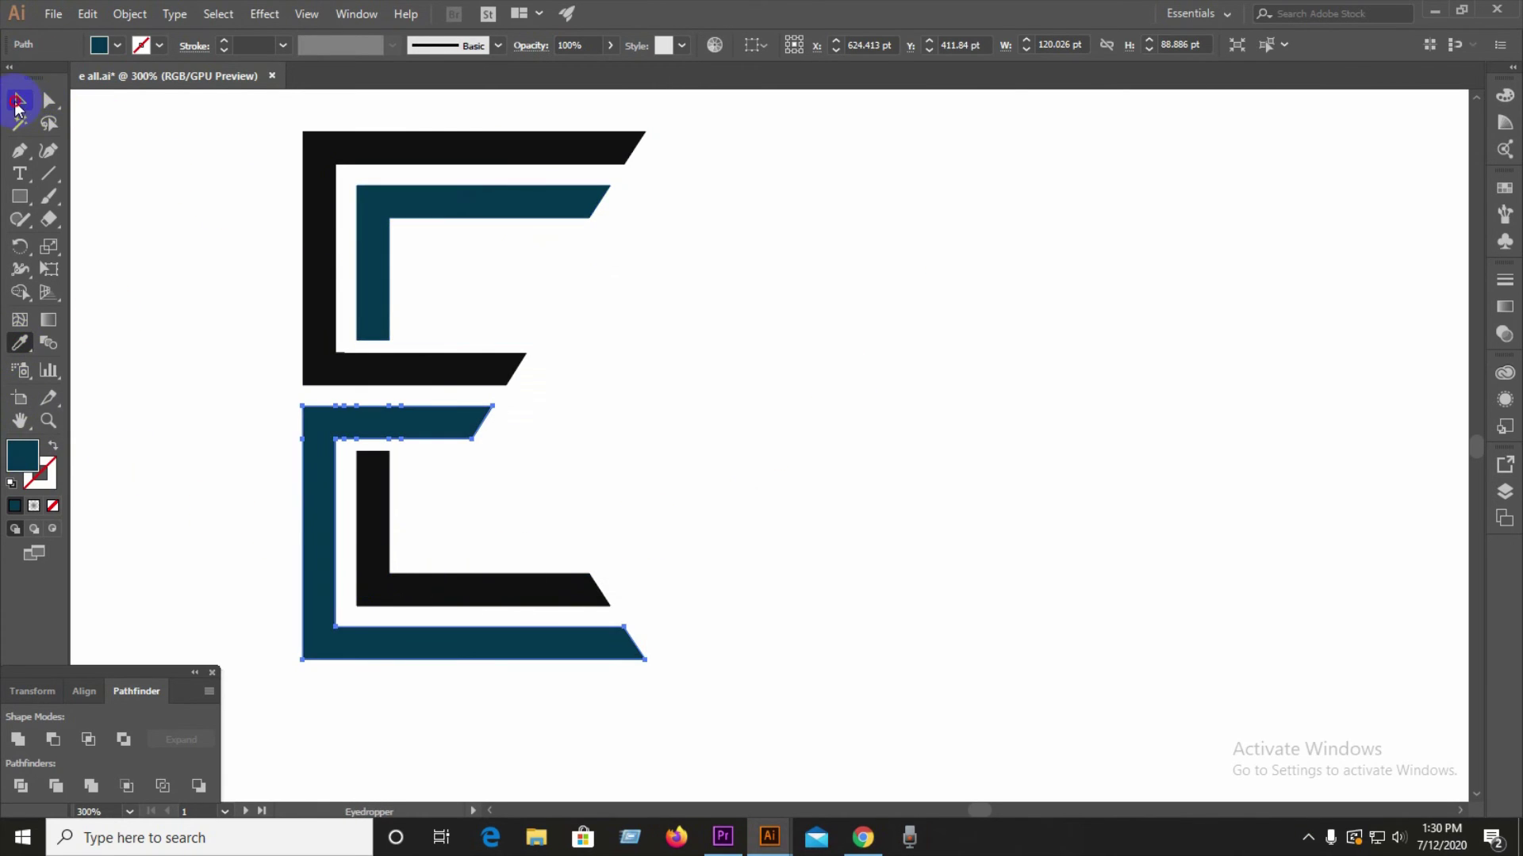
{"action": "left_click", "coordinate": [176, 229]}
Fill the upper outer and lower inner bar shapes with orange ED690F
{"action": "left_click", "coordinate": [311, 262]}
{"action": "left_click", "coordinate": [378, 485], "text": "shift"}
{"action": "left_click", "coordinate": [30, 451]}
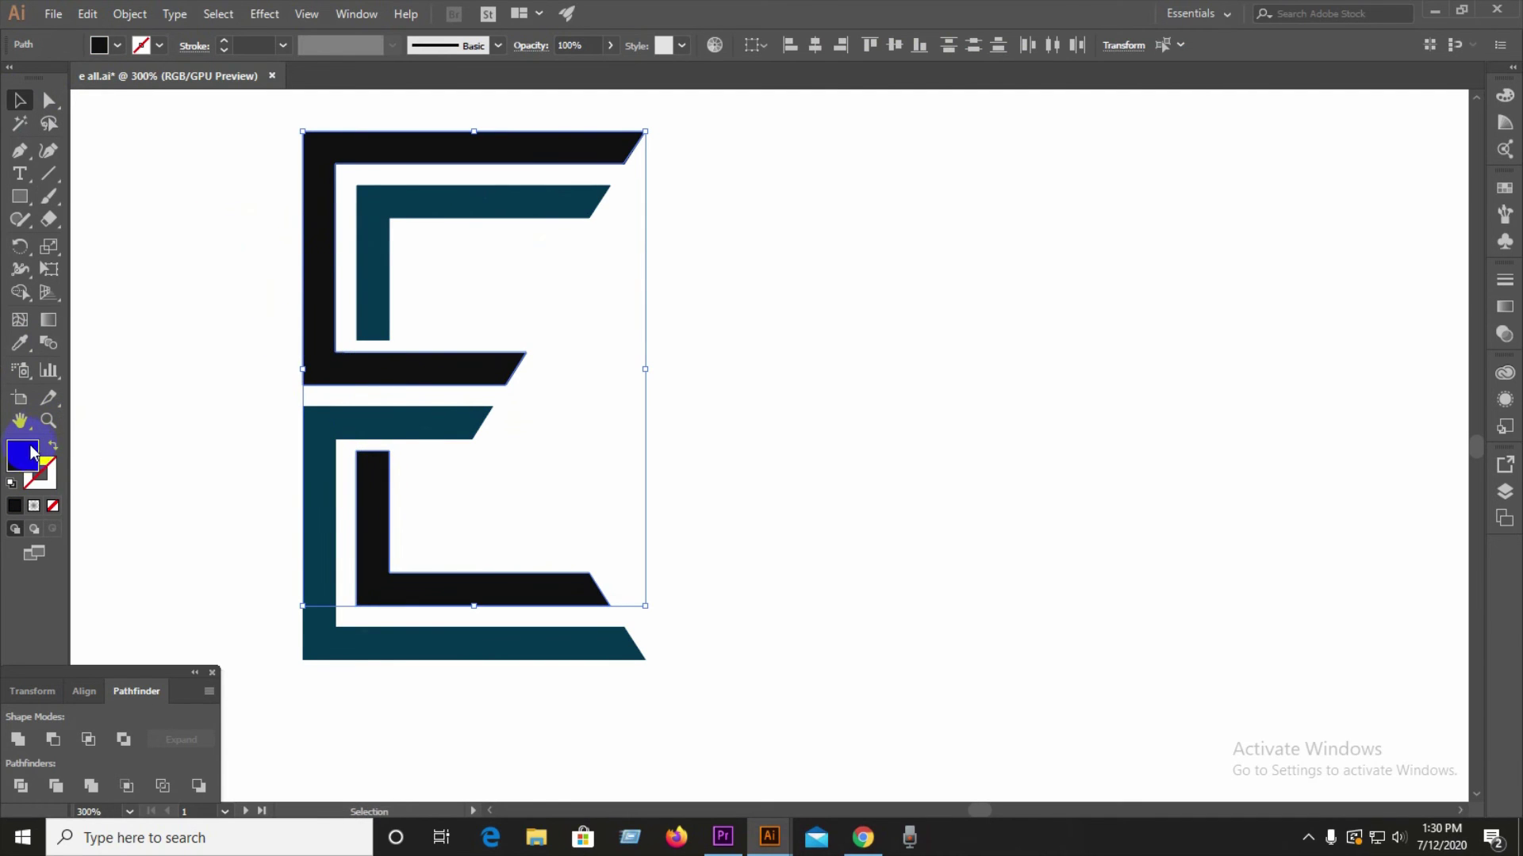
{"action": "double_click", "coordinate": [30, 453]}
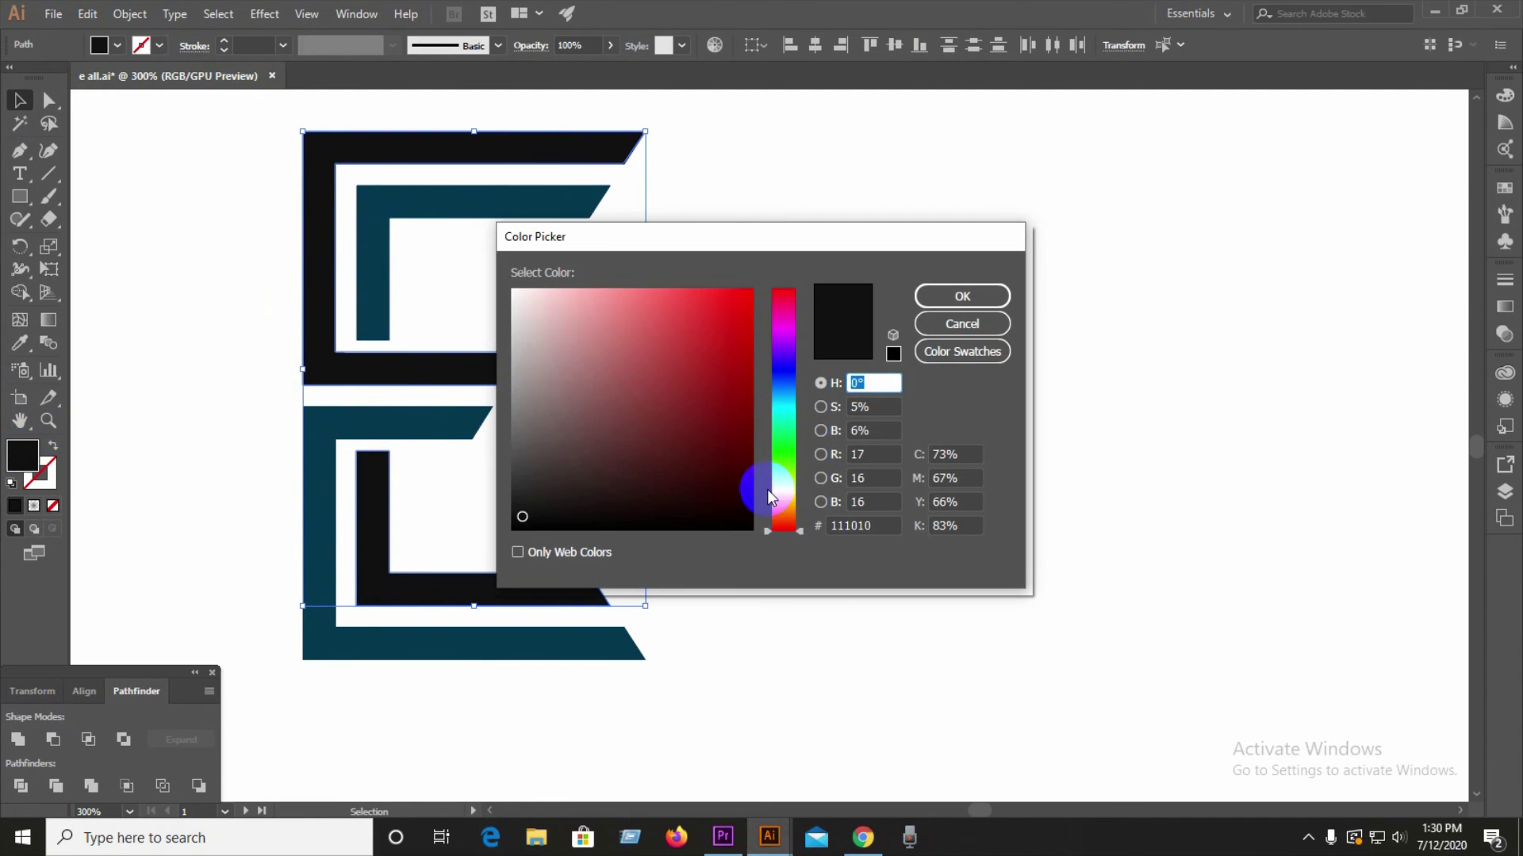
{"action": "left_click", "coordinate": [777, 514]}
{"action": "left_click_drag", "start_coordinate": [744, 318], "coordinate": [741, 305]}
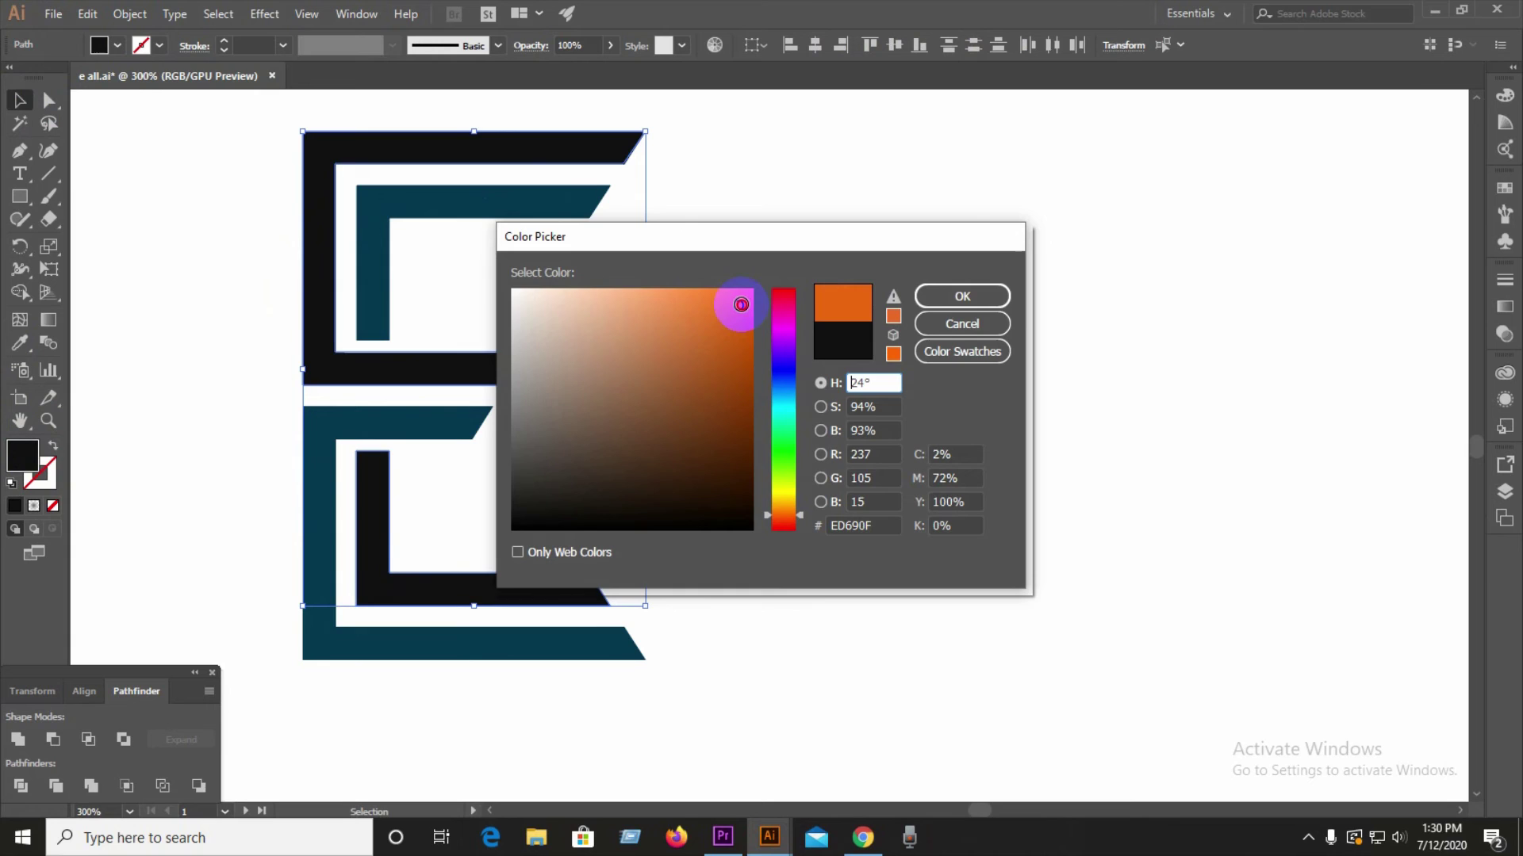
{"action": "left_click", "coordinate": [962, 300]}
{"action": "left_click", "coordinate": [864, 321]}
Group all the coloured pieces of the E logo
{"action": "scroll", "coordinate": [881, 403], "scroll_direction": "down", "scroll_amount": 3}
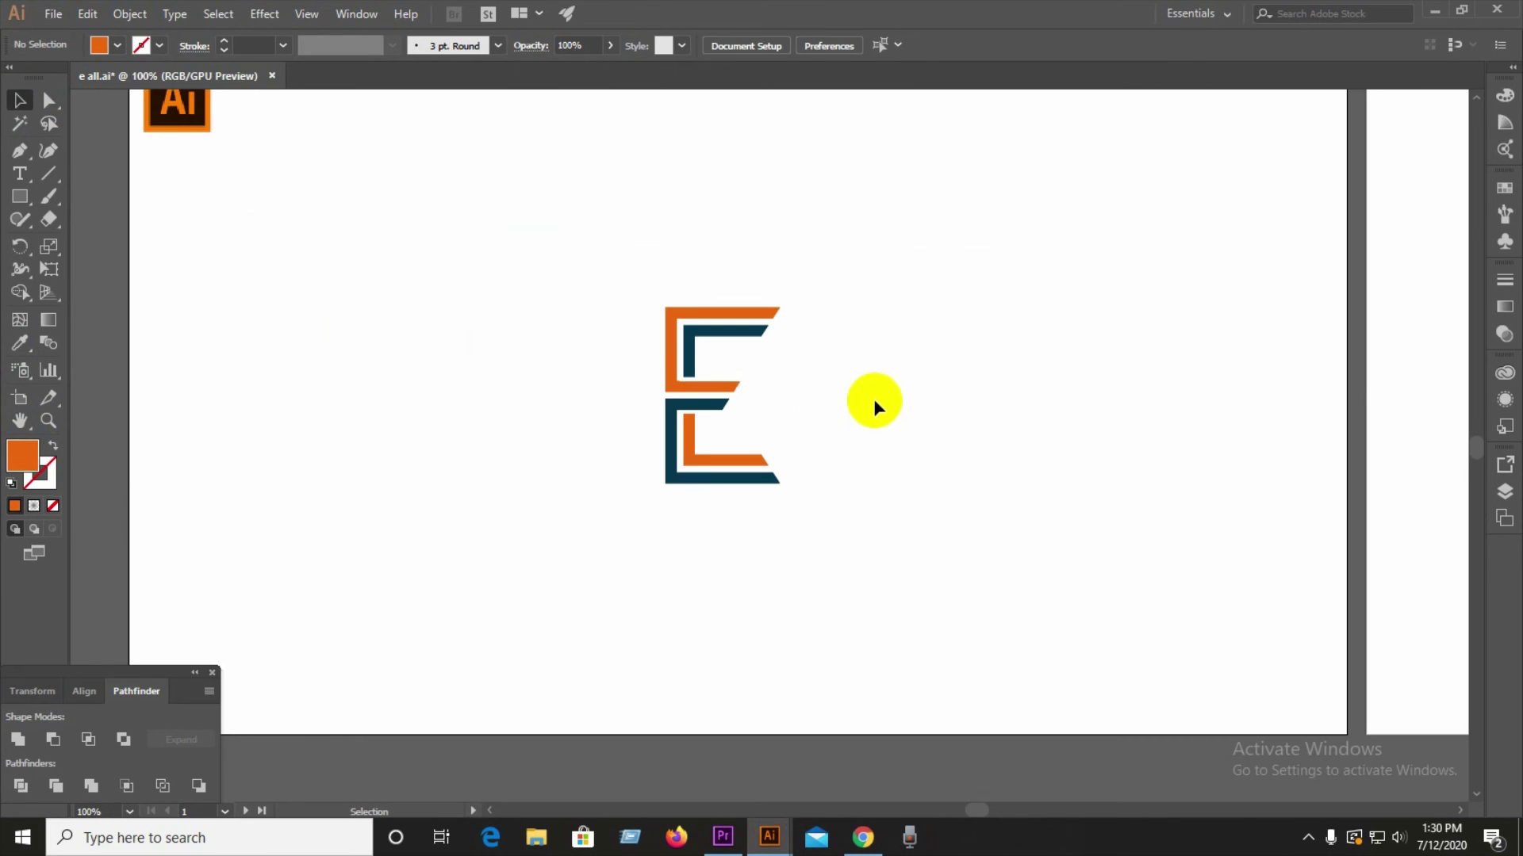
{"action": "left_click_drag", "start_coordinate": [472, 252], "coordinate": [832, 527]}
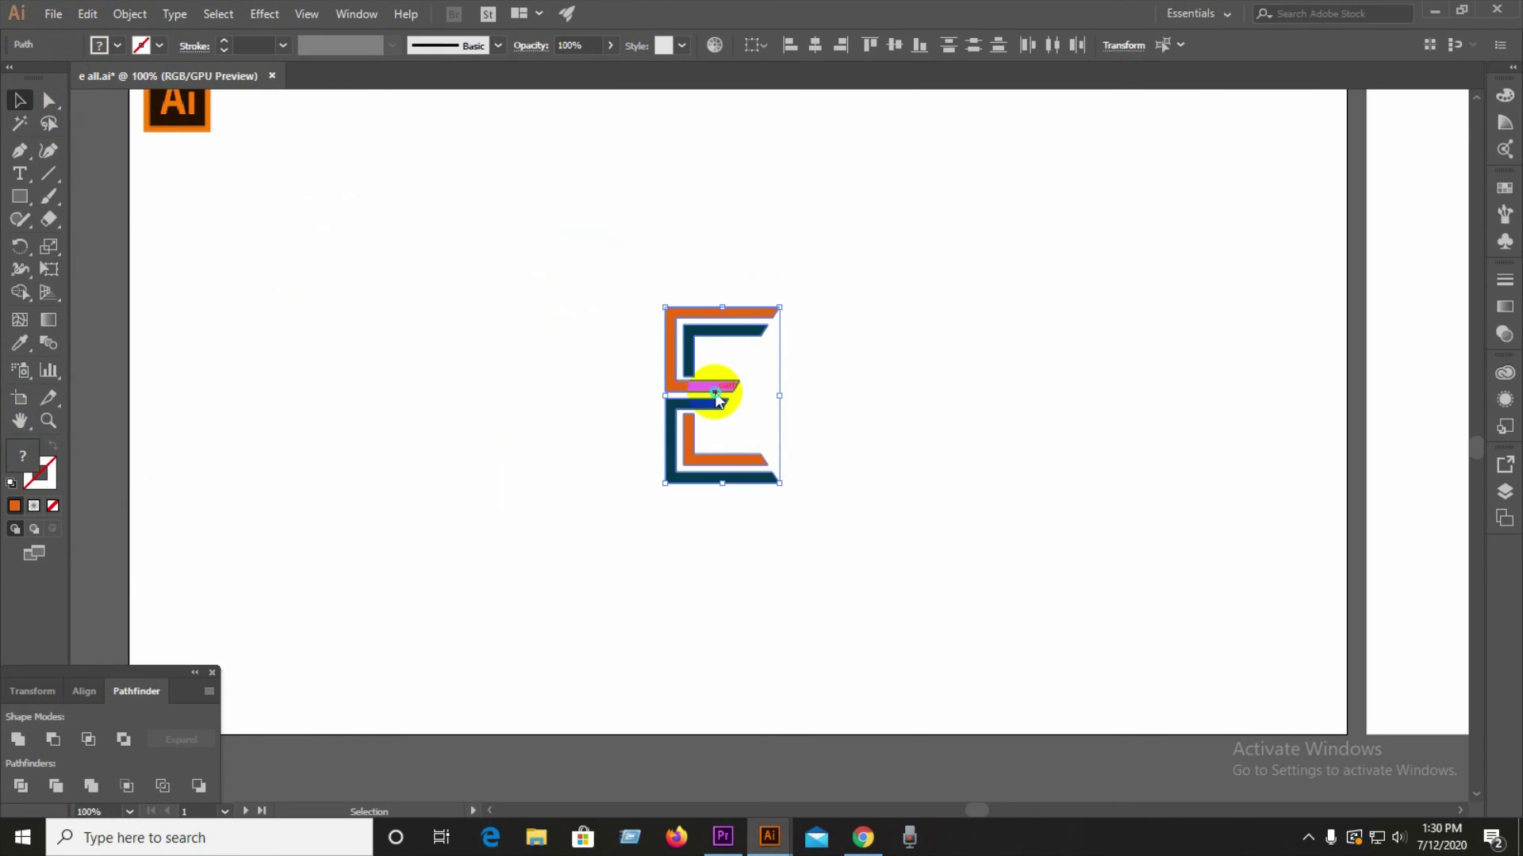
{"action": "right_click", "coordinate": [726, 389]}
{"action": "left_click", "coordinate": [773, 503]}
Enlarge the grouped logo to about 213 × 328 pt and place it near the middle of the first artboard
{"action": "scroll", "coordinate": [397, 448], "scroll_direction": "down", "scroll_amount": 1}
{"action": "left_click_drag", "start_coordinate": [651, 471], "coordinate": [615, 408]}
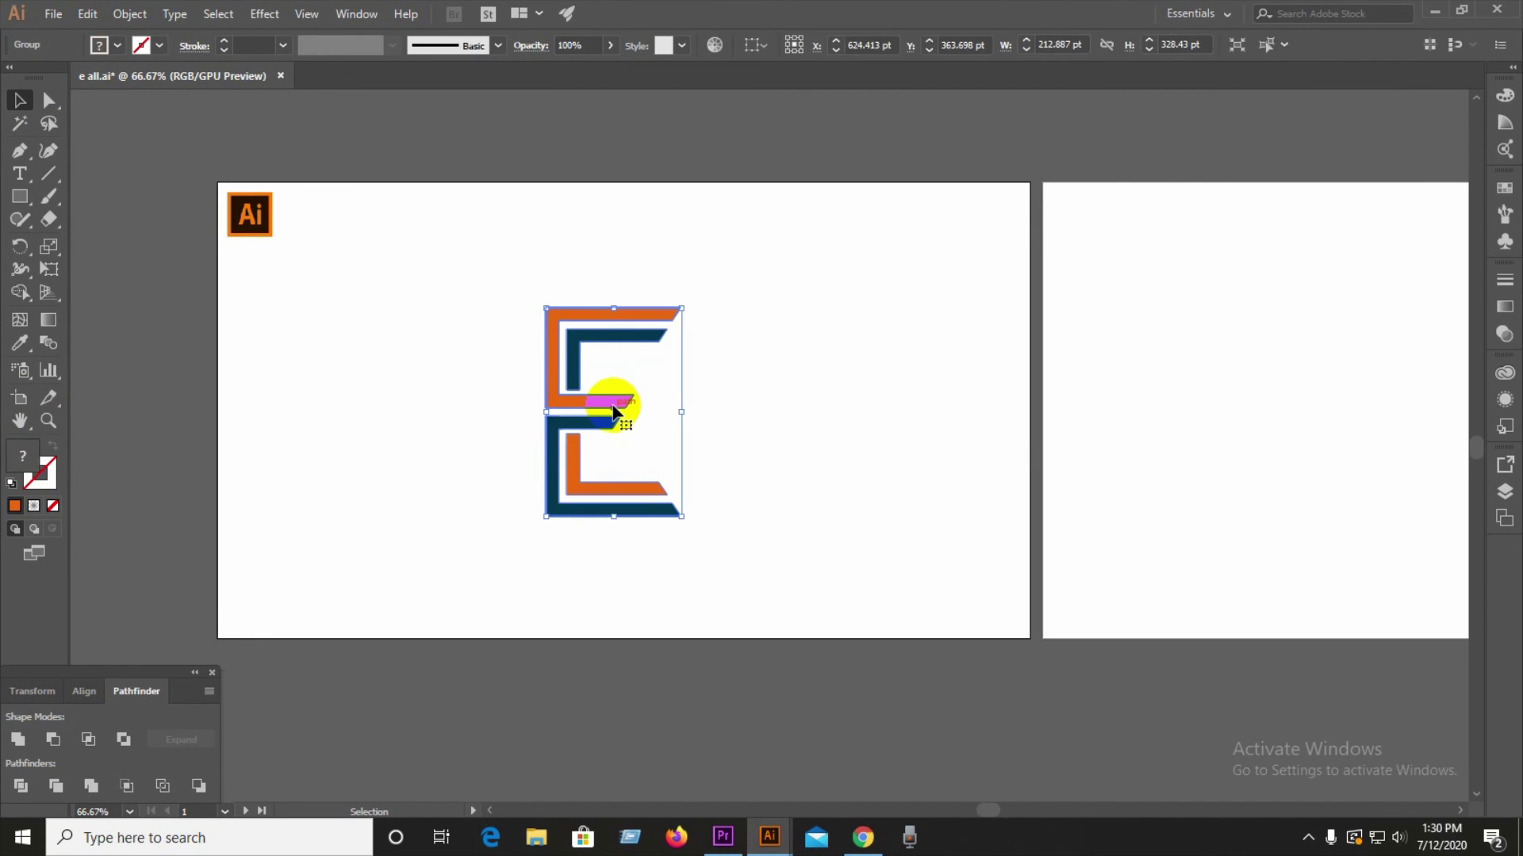
{"action": "scroll", "coordinate": [615, 408], "scroll_direction": "down", "scroll_amount": 1}
{"action": "scroll", "coordinate": [613, 407], "scroll_direction": "up", "scroll_amount": 2}
{"action": "scroll", "coordinate": [619, 402], "scroll_direction": "down", "scroll_amount": 1}
{"action": "left_click", "coordinate": [456, 345]}
Place a copy of the grouped logo near the middle of the second artboard
{"action": "scroll", "coordinate": [367, 350], "scroll_direction": "down", "scroll_amount": 1}
{"action": "left_click_drag", "start_coordinate": [421, 307], "coordinate": [631, 555]}
{"action": "left_click_drag", "start_coordinate": [538, 402], "coordinate": [1195, 394]}
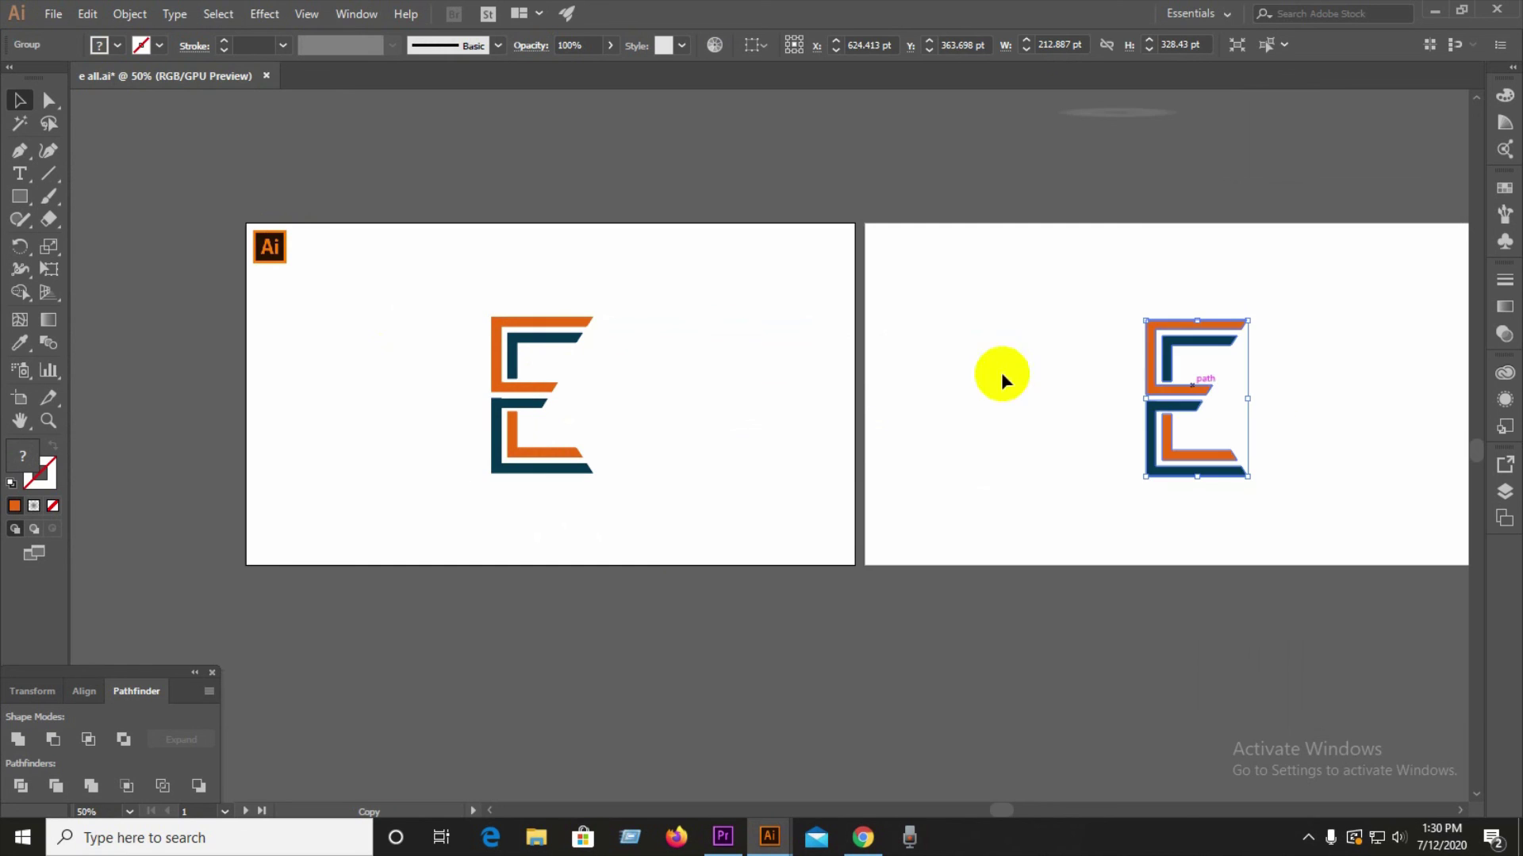
Move the soft grey gradient ellipse directly beneath the logo on the first artboard as its shadow
{"action": "left_click_drag", "start_coordinate": [1156, 125], "coordinate": [444, 520]}
{"action": "key", "text": "ctrl+1"}
{"action": "key", "text": "ctrl+minus"}
{"action": "key", "text": "ctrl+minus"}
{"action": "left_click_drag", "start_coordinate": [540, 508], "coordinate": [595, 553]}
{"action": "left_click", "coordinate": [439, 558]}
{"action": "key", "text": "ctrl+minus"}
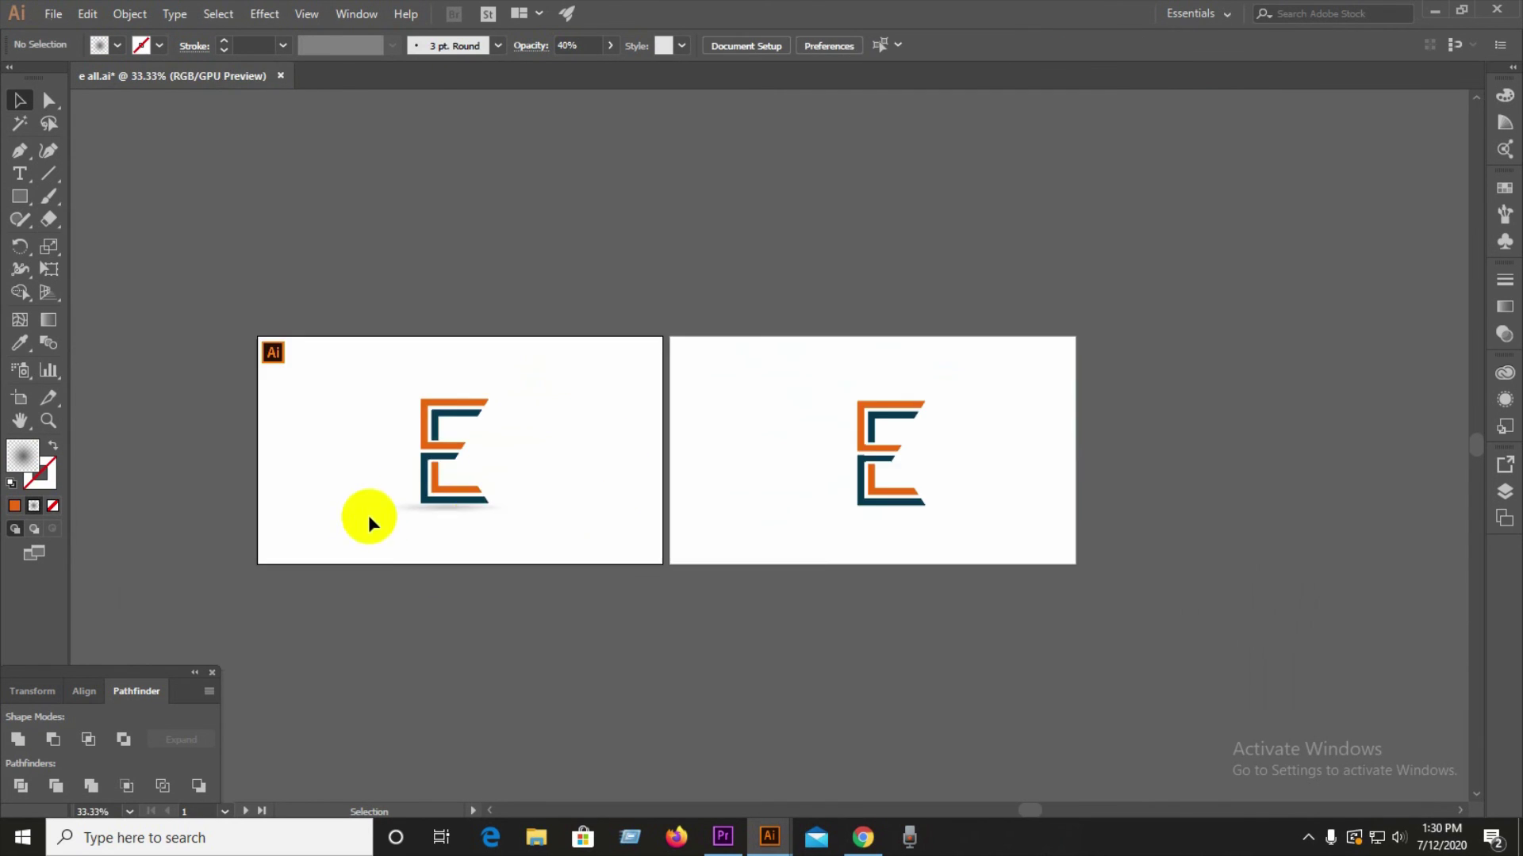
{"action": "key", "text": "ctrl+1"}
{"action": "left_click_drag", "start_coordinate": [442, 508], "coordinate": [442, 509]}
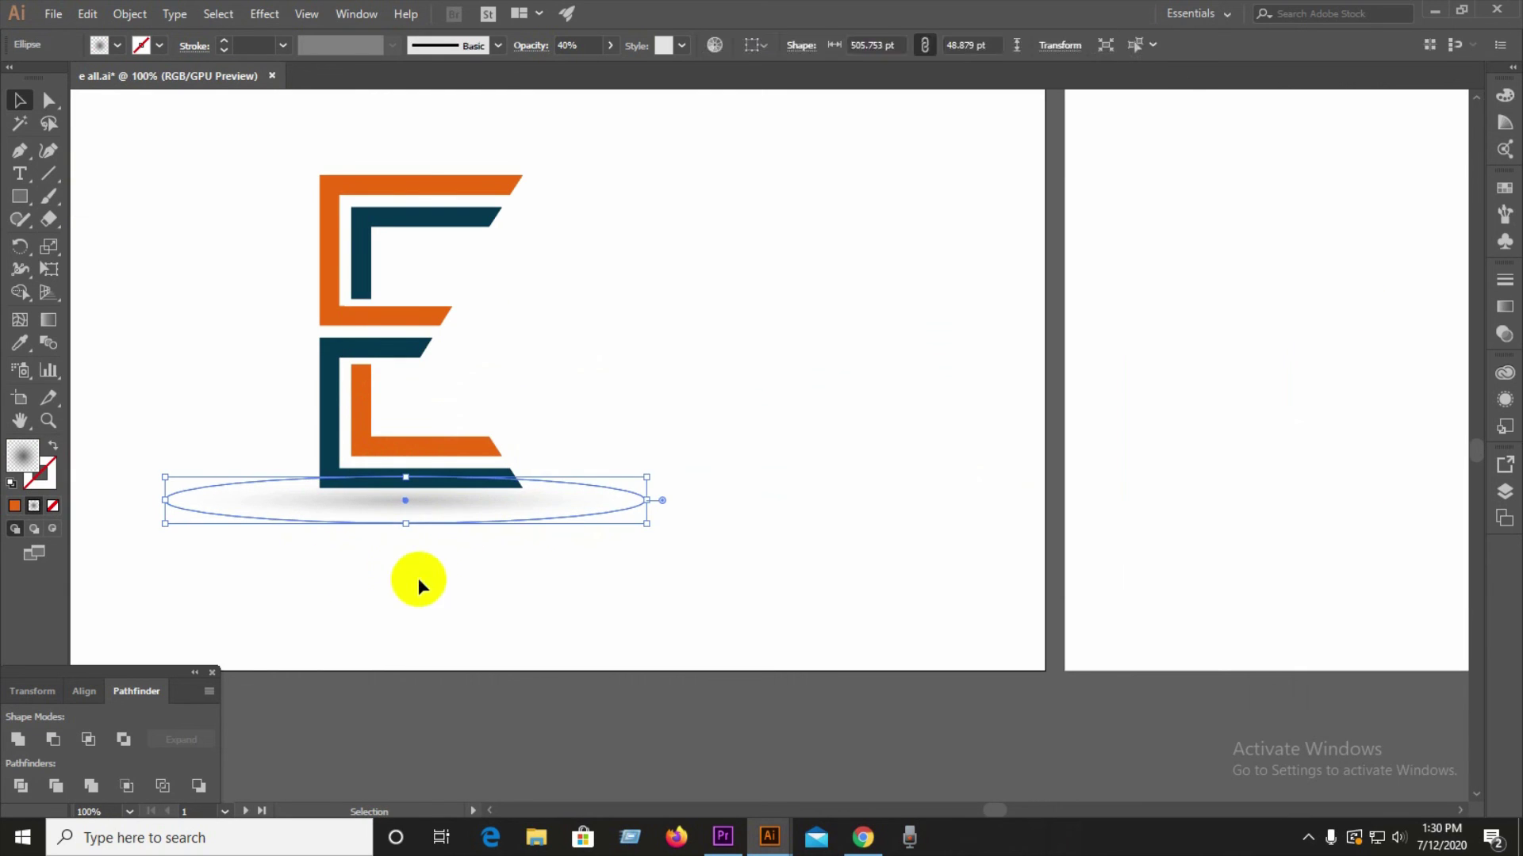
{"action": "left_click", "coordinate": [417, 578]}
Draw a 1280 × 720 pt rectangle covering the whole second artboard
{"action": "key", "text": "ctrl+minus"}
{"action": "key", "text": "ctrl+minus"}
{"action": "key", "text": "ctrl+minus"}
{"action": "scroll", "coordinate": [769, 480], "scroll_direction": "up", "scroll_amount": 1}
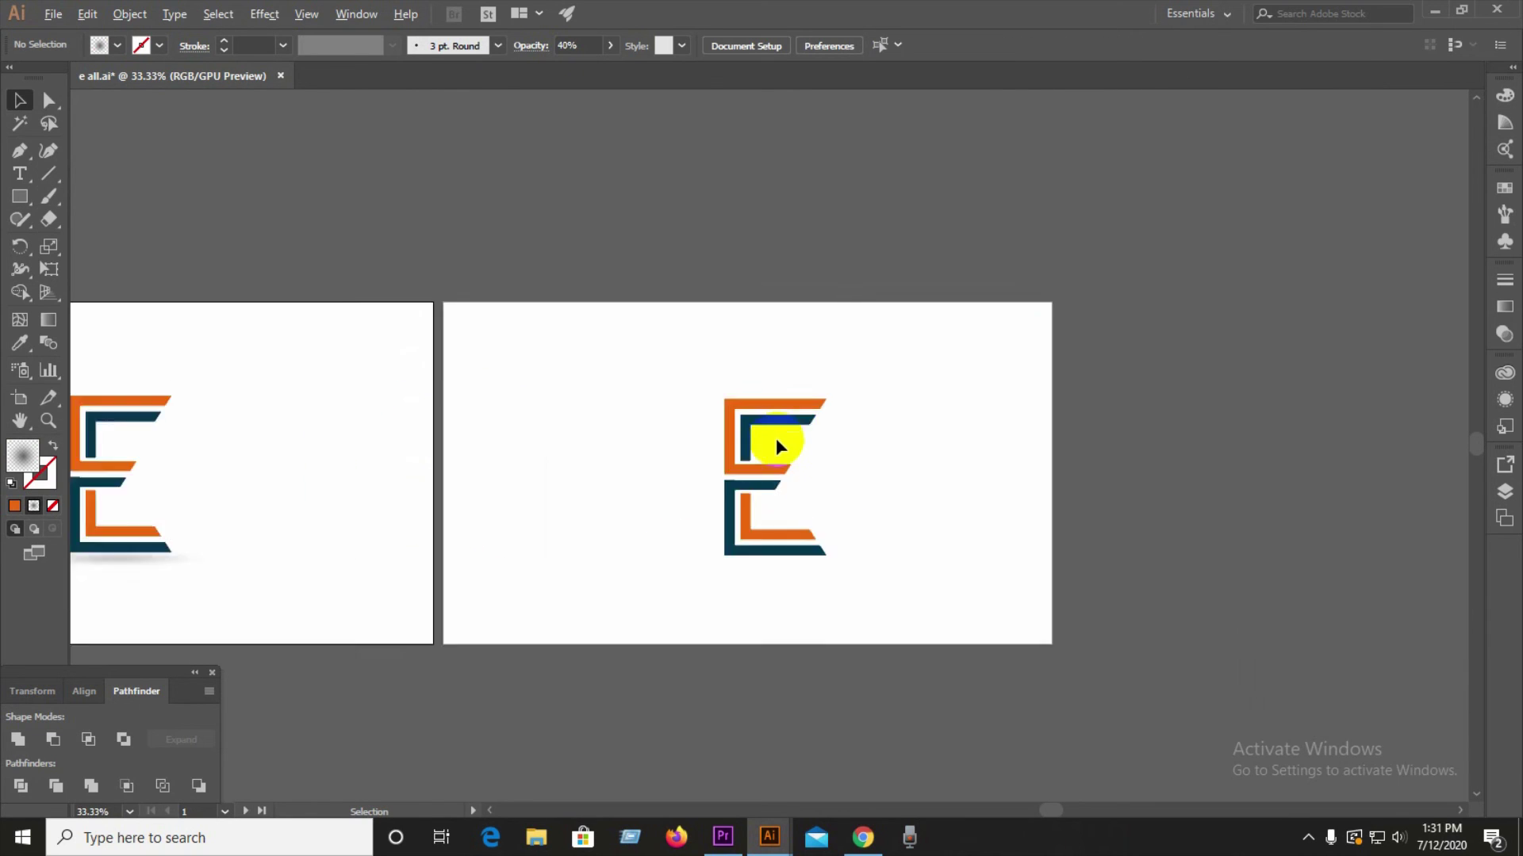
{"action": "scroll", "coordinate": [776, 438], "scroll_direction": "up", "scroll_amount": 3}
{"action": "scroll", "coordinate": [503, 389], "scroll_direction": "down", "scroll_amount": 3}
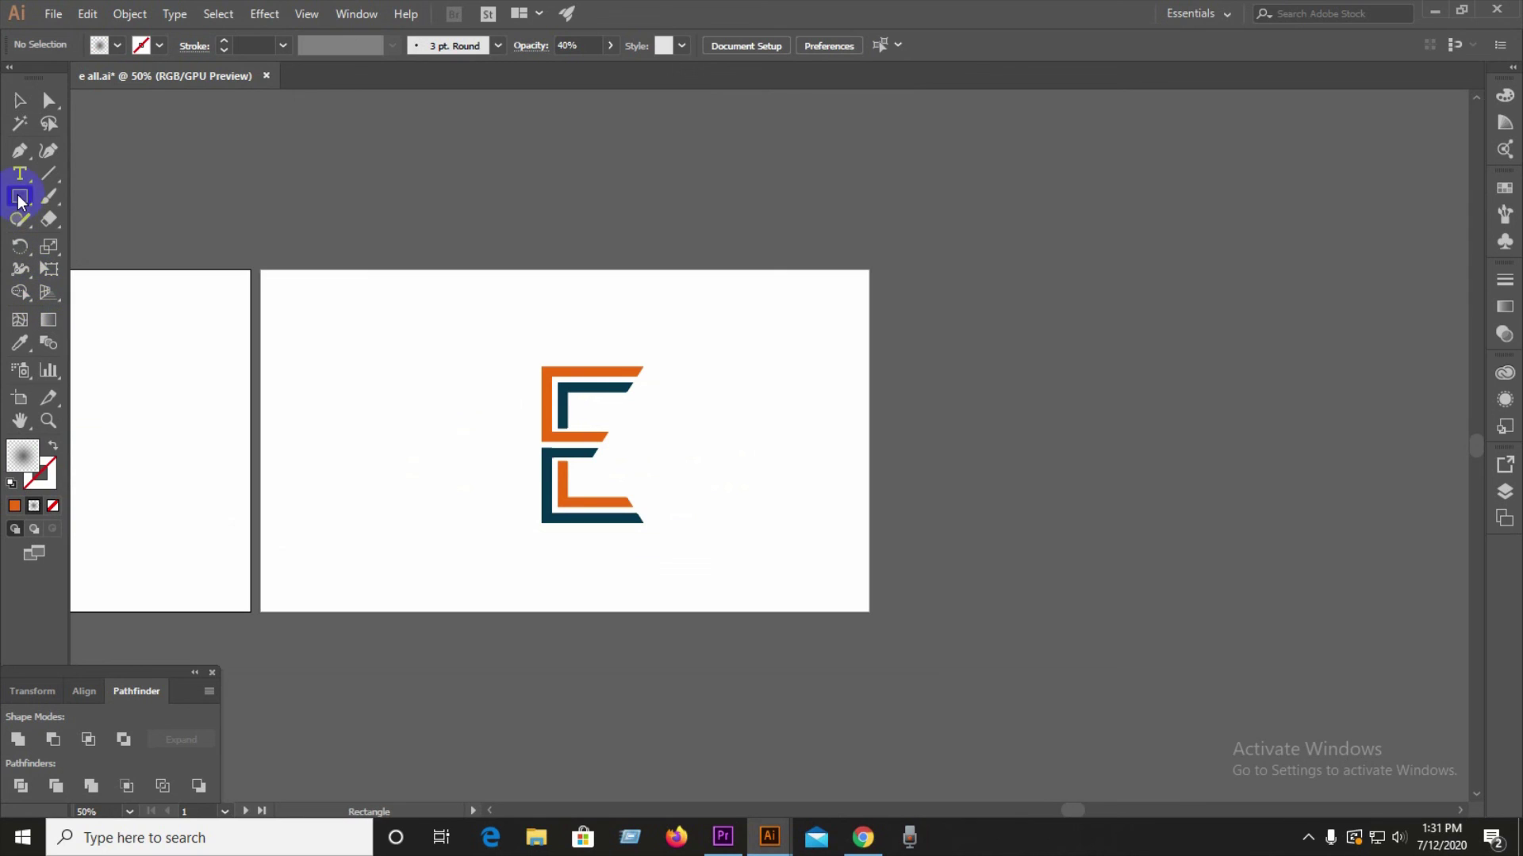
{"action": "left_click_drag", "start_coordinate": [261, 271], "coordinate": [868, 611]}
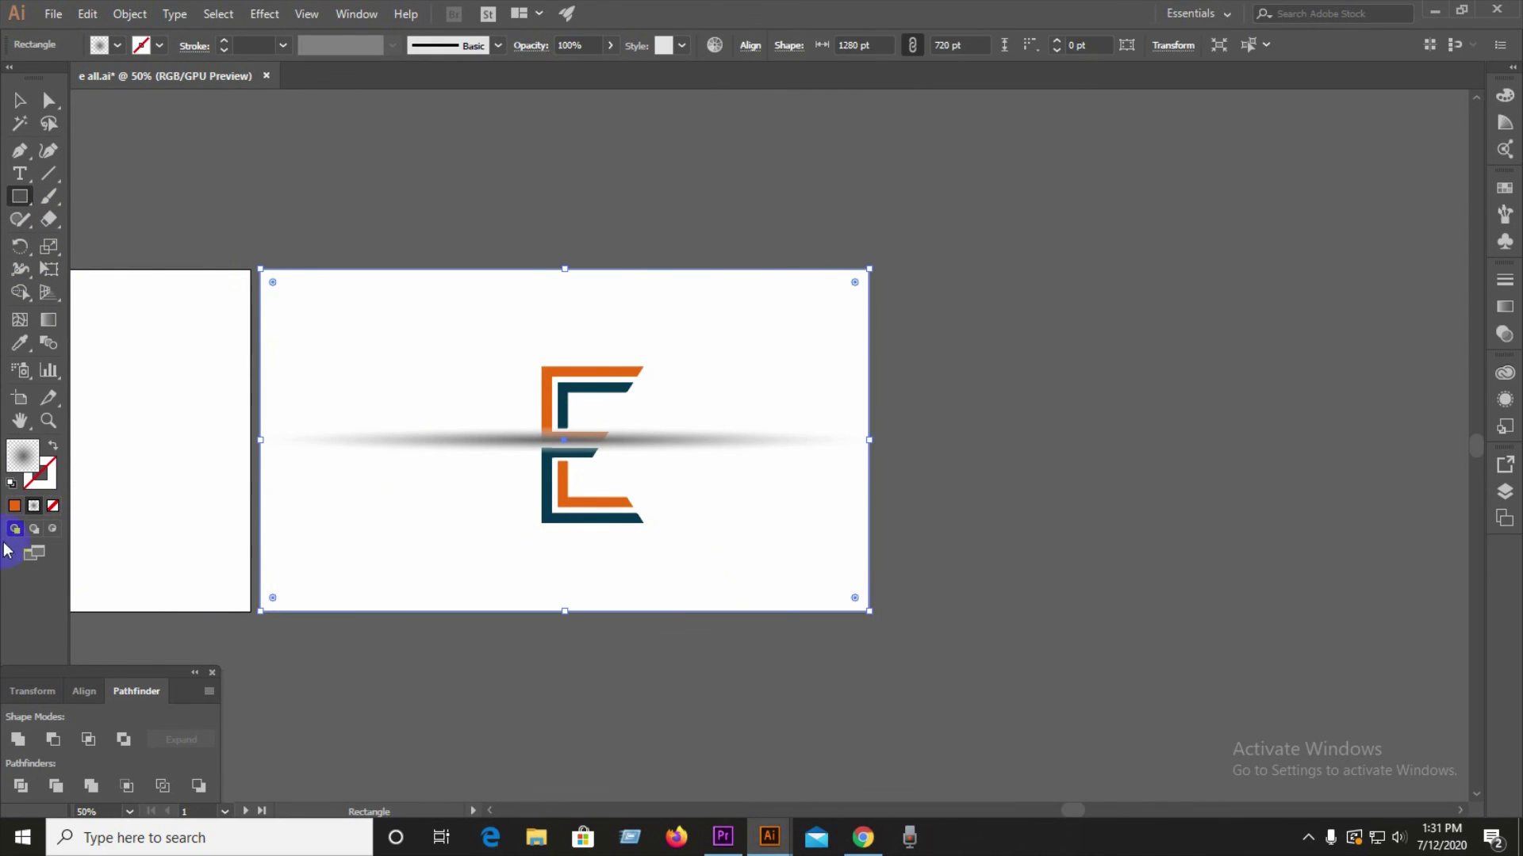
Replace the gradient fill of the rectangle on the second artboard with solid white
{"action": "left_click", "coordinate": [53, 507]}
{"action": "double_click", "coordinate": [31, 455]}
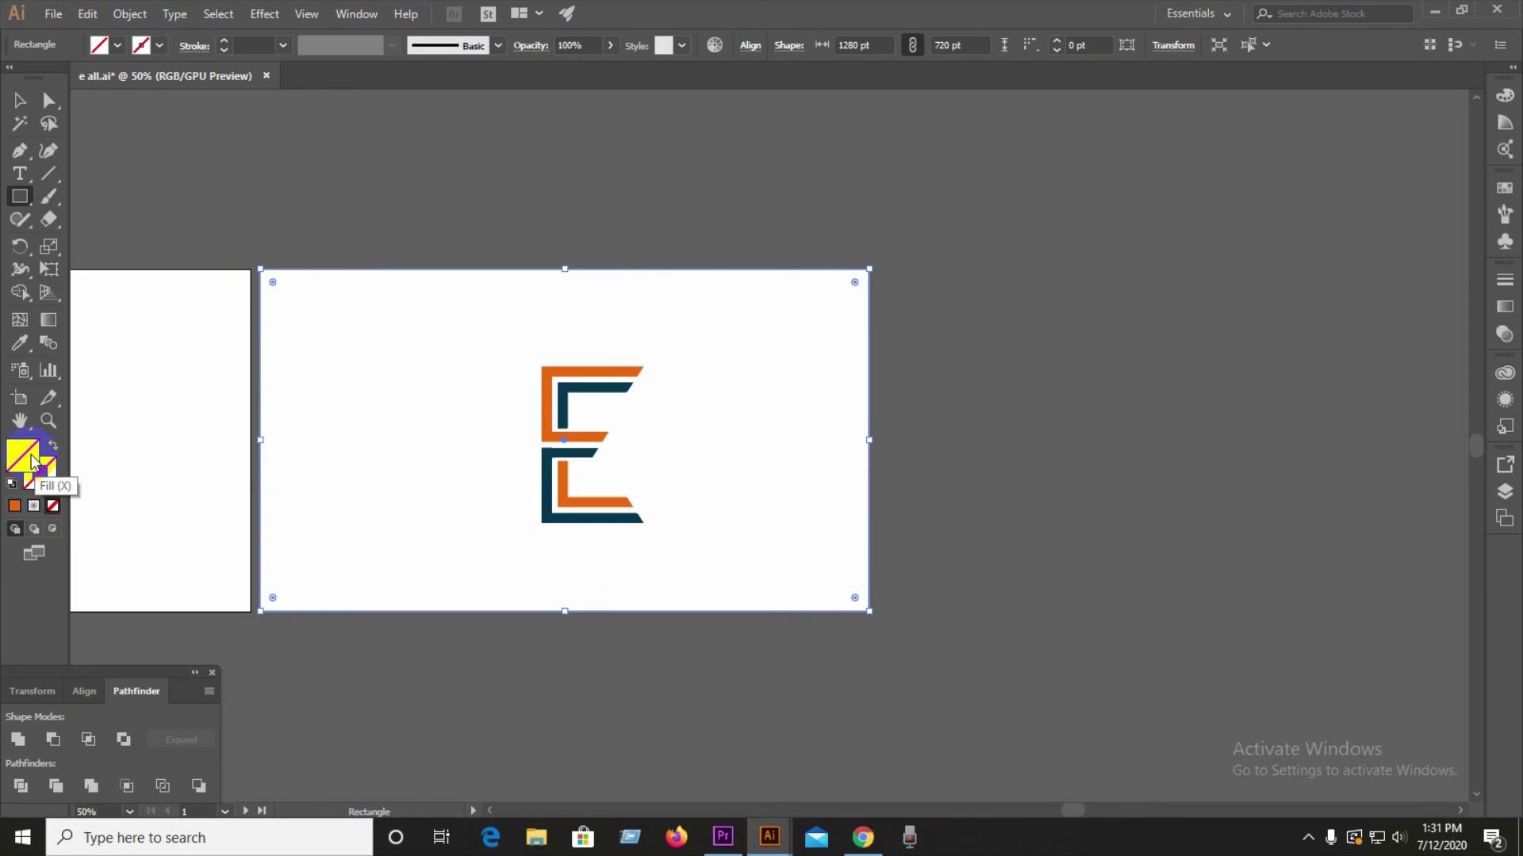
{"action": "left_click", "coordinate": [954, 295]}
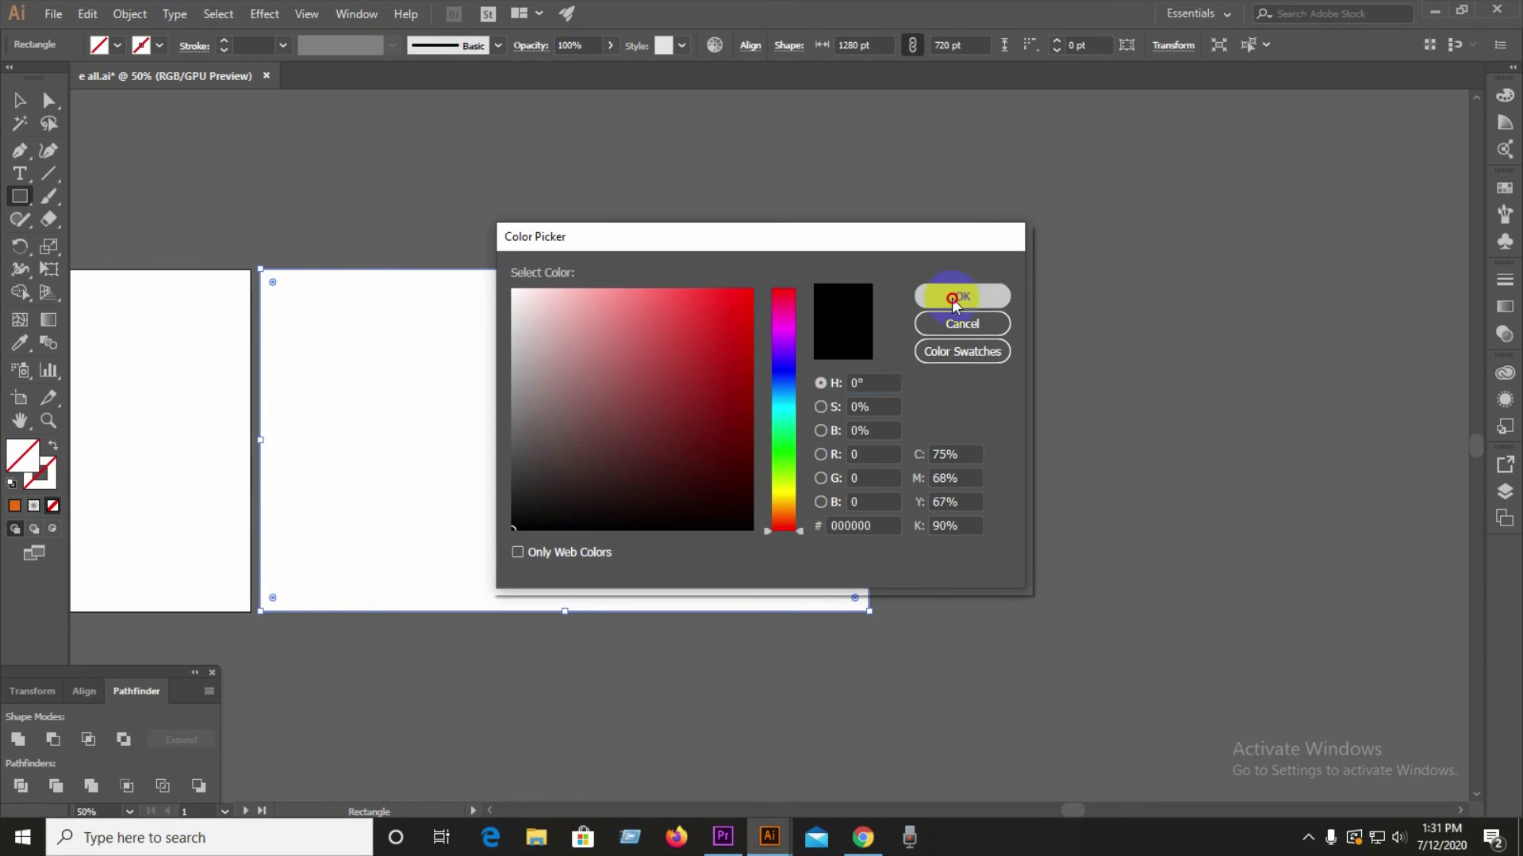
{"action": "left_click", "coordinate": [21, 100]}
{"action": "left_click", "coordinate": [384, 375]}
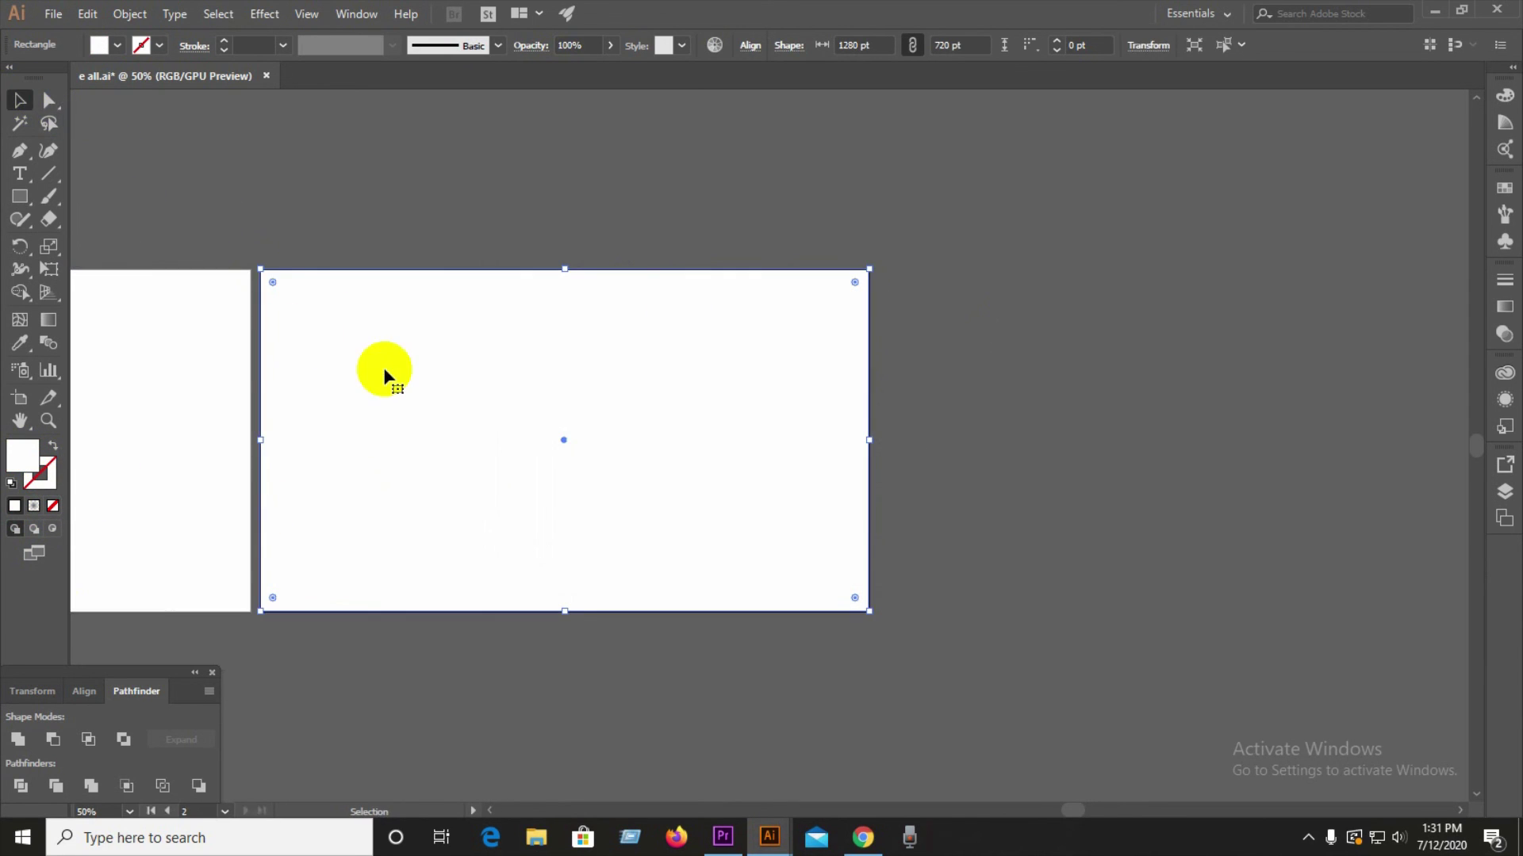
Fill the rectangle on the second artboard with near-black and send it behind the logo
{"action": "left_click", "coordinate": [53, 505]}
{"action": "double_click", "coordinate": [23, 455]}
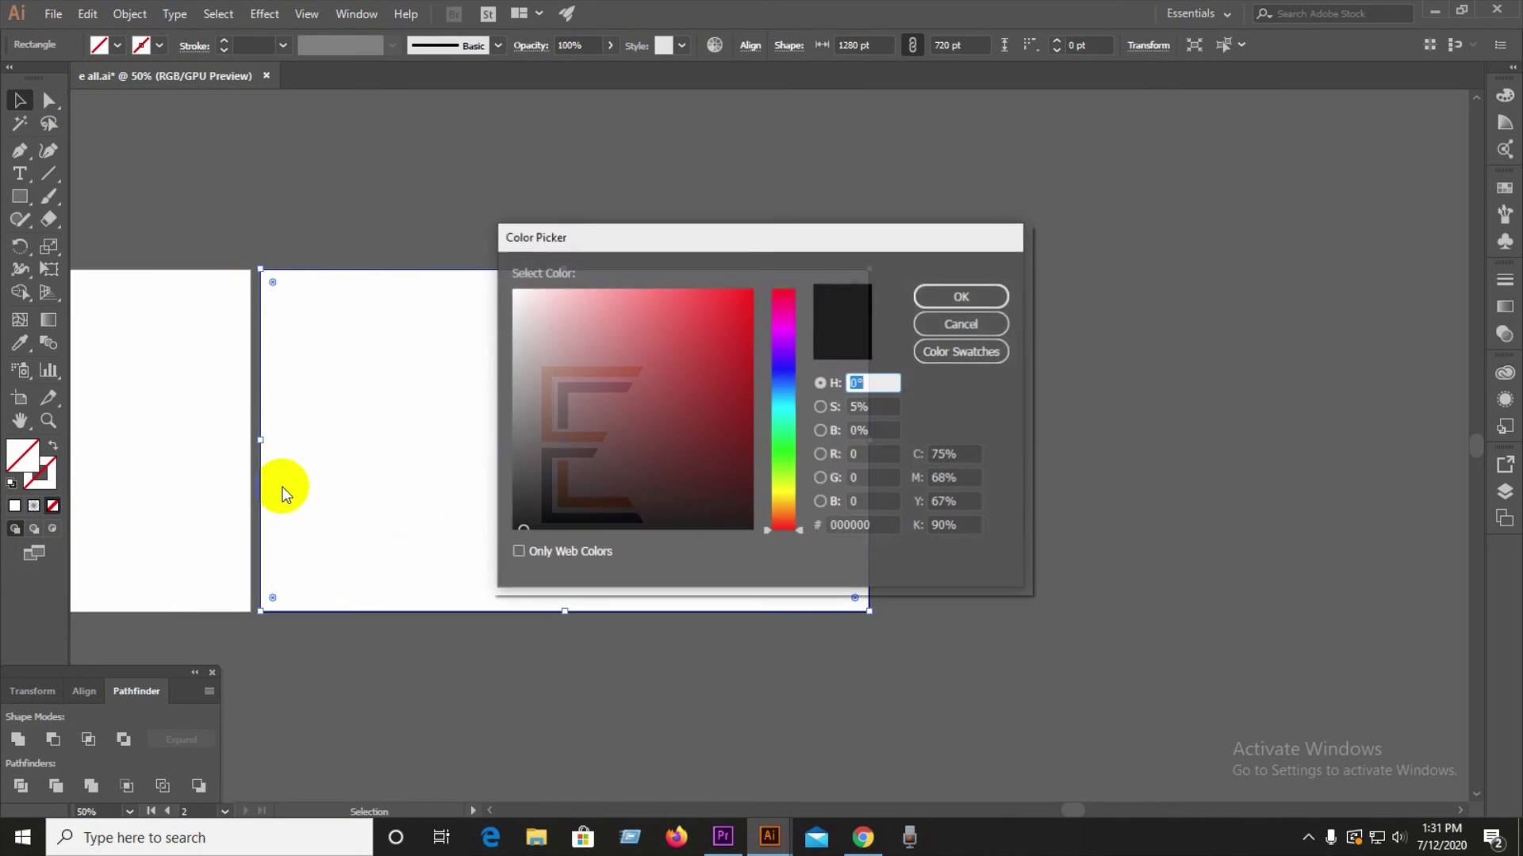
{"action": "left_click", "coordinate": [522, 511]}
{"action": "left_click", "coordinate": [950, 302]}
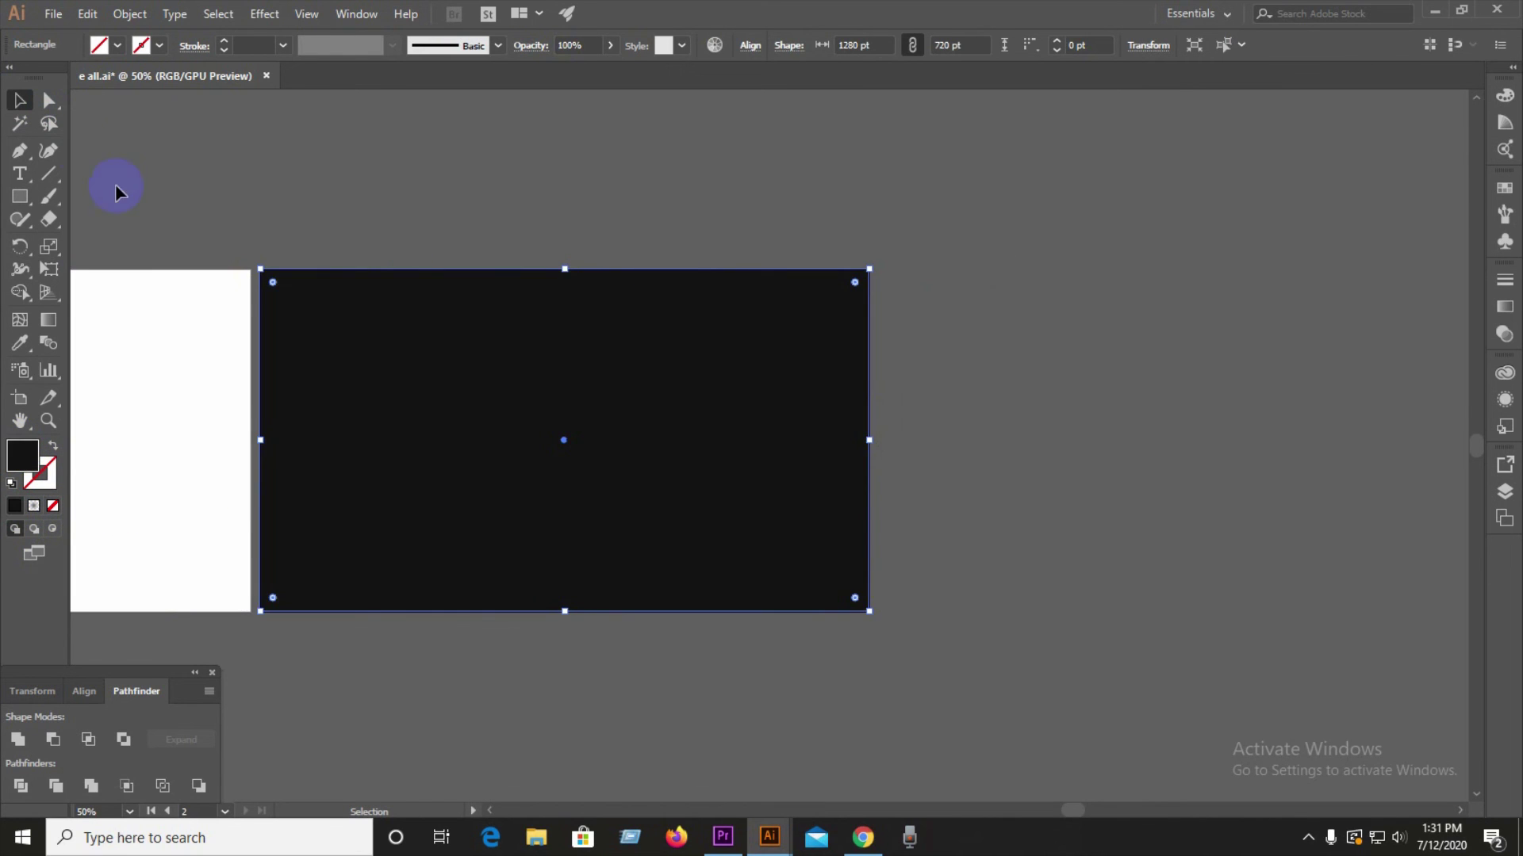
{"action": "right_click", "coordinate": [402, 394]}
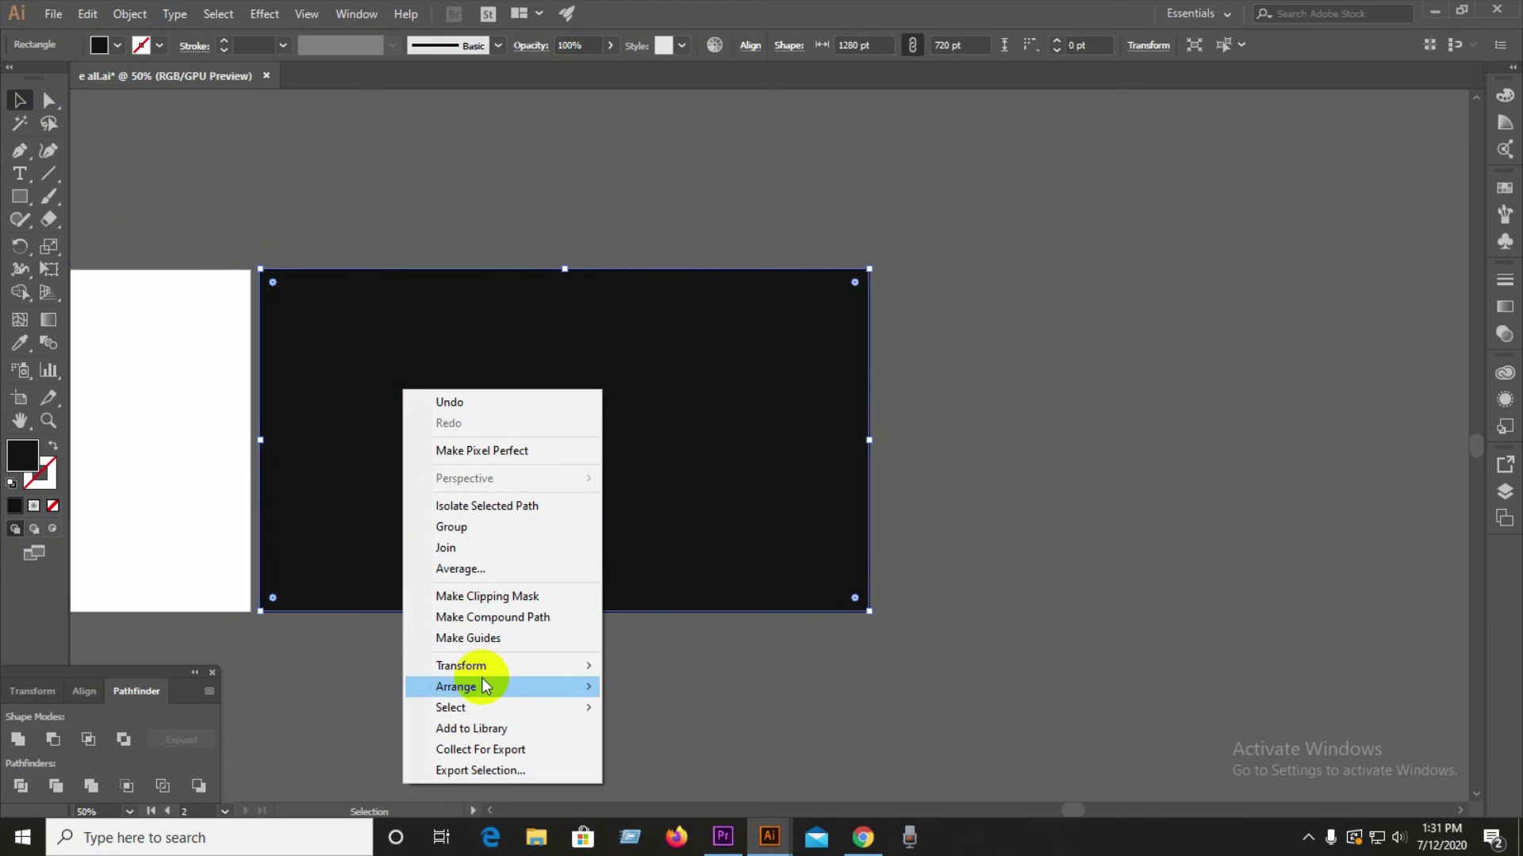
{"action": "mouse_move", "coordinate": [508, 683]}
{"action": "left_click", "coordinate": [720, 739]}
Recolour the grouped logo on the dark artboard white by sampling the first artboard's white background with the Eyedropper, and deselect it
{"action": "left_click", "coordinate": [605, 431]}
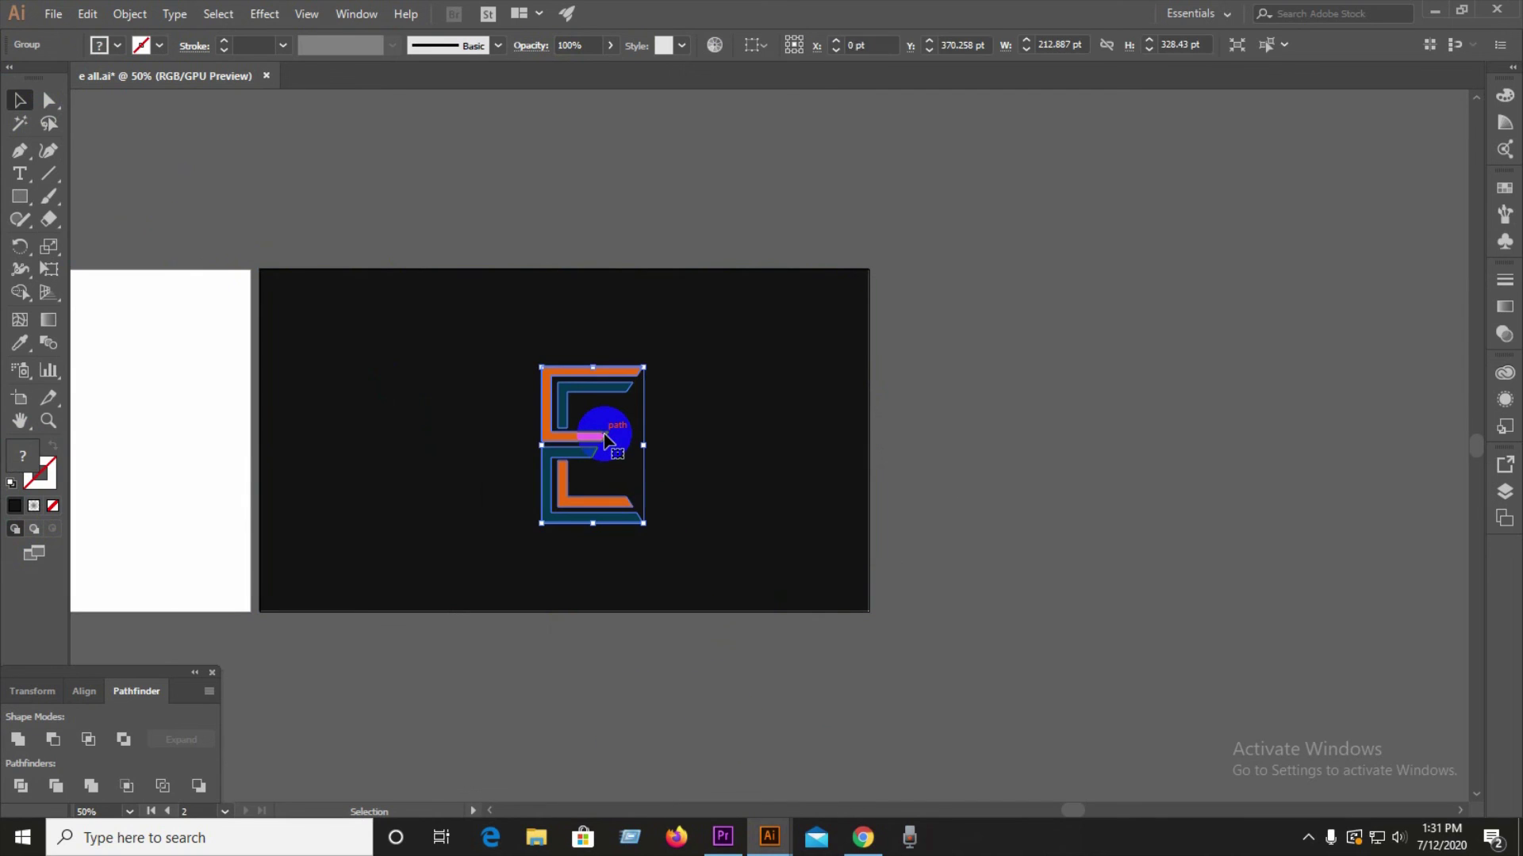
{"action": "left_click", "coordinate": [20, 343]}
{"action": "left_click", "coordinate": [121, 272]}
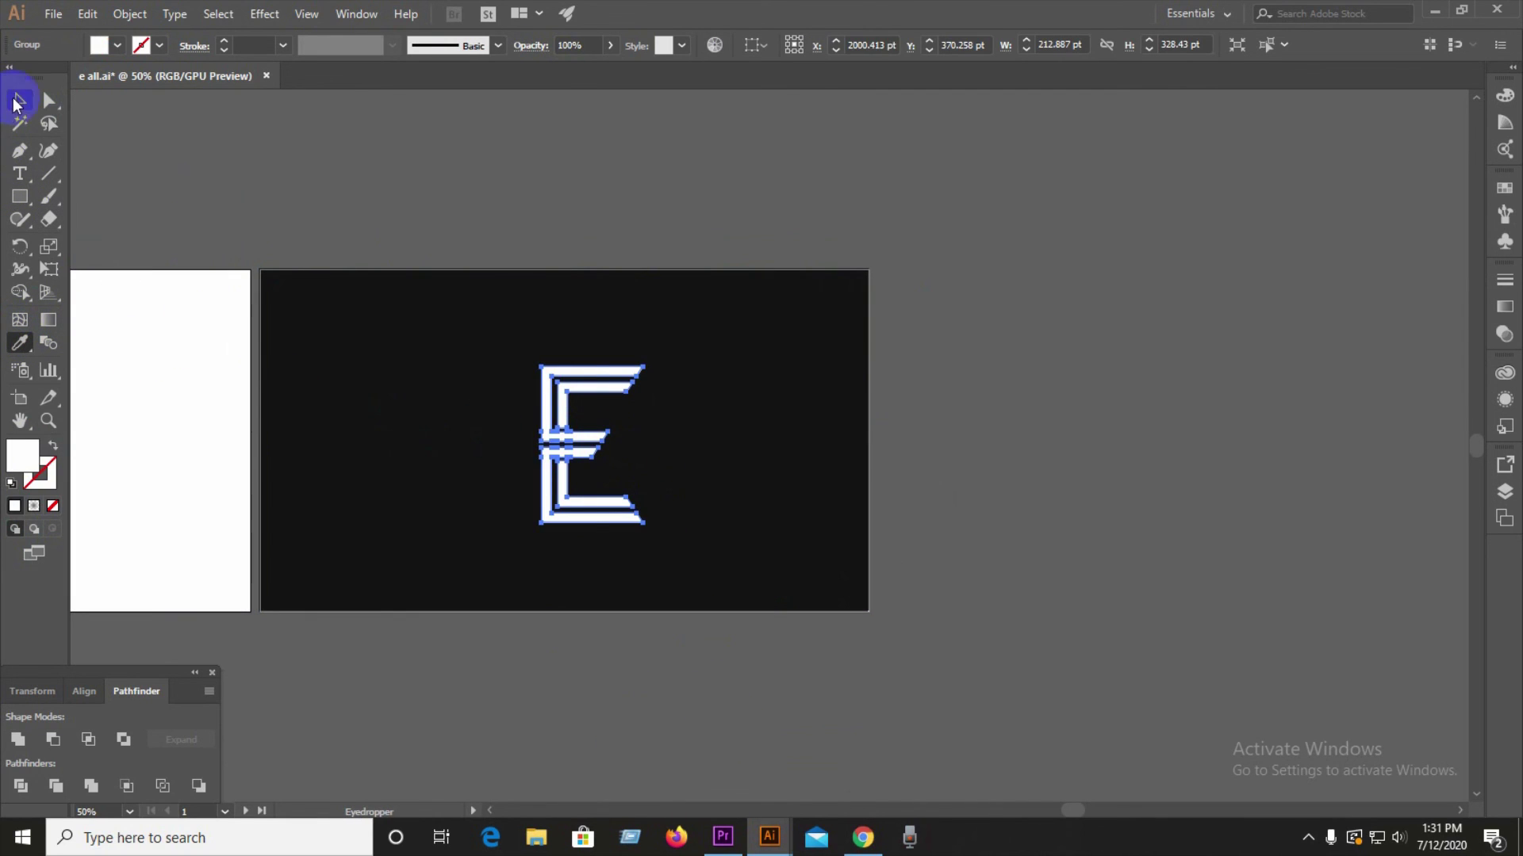
{"action": "left_click", "coordinate": [17, 102]}
{"action": "left_click", "coordinate": [500, 261]}
{"action": "scroll", "coordinate": [569, 432], "scroll_direction": "up", "scroll_amount": 3}
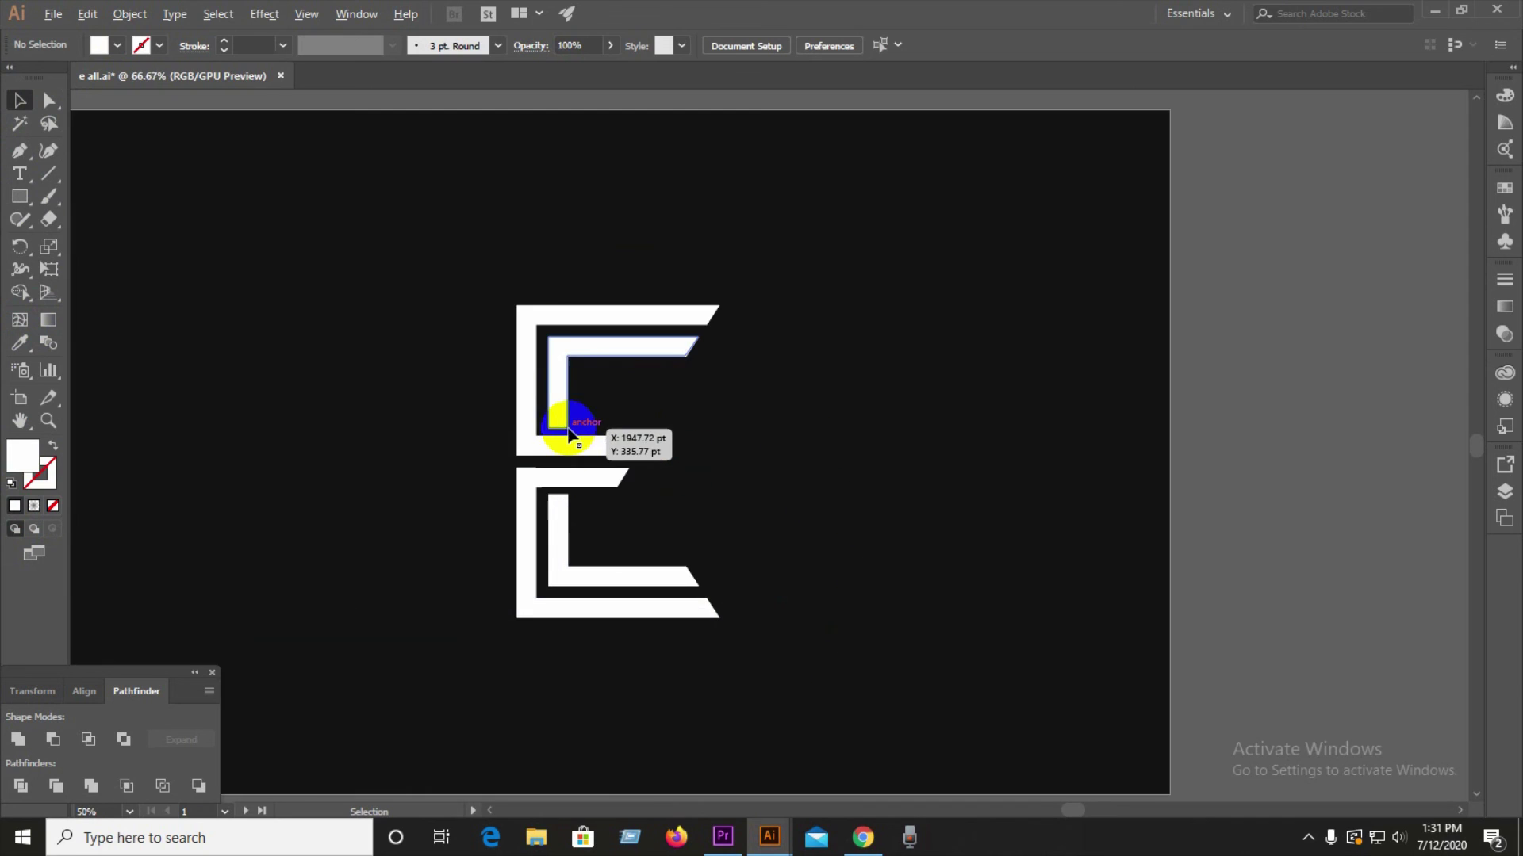
{"action": "scroll", "coordinate": [569, 433], "scroll_direction": "down", "scroll_amount": 2}
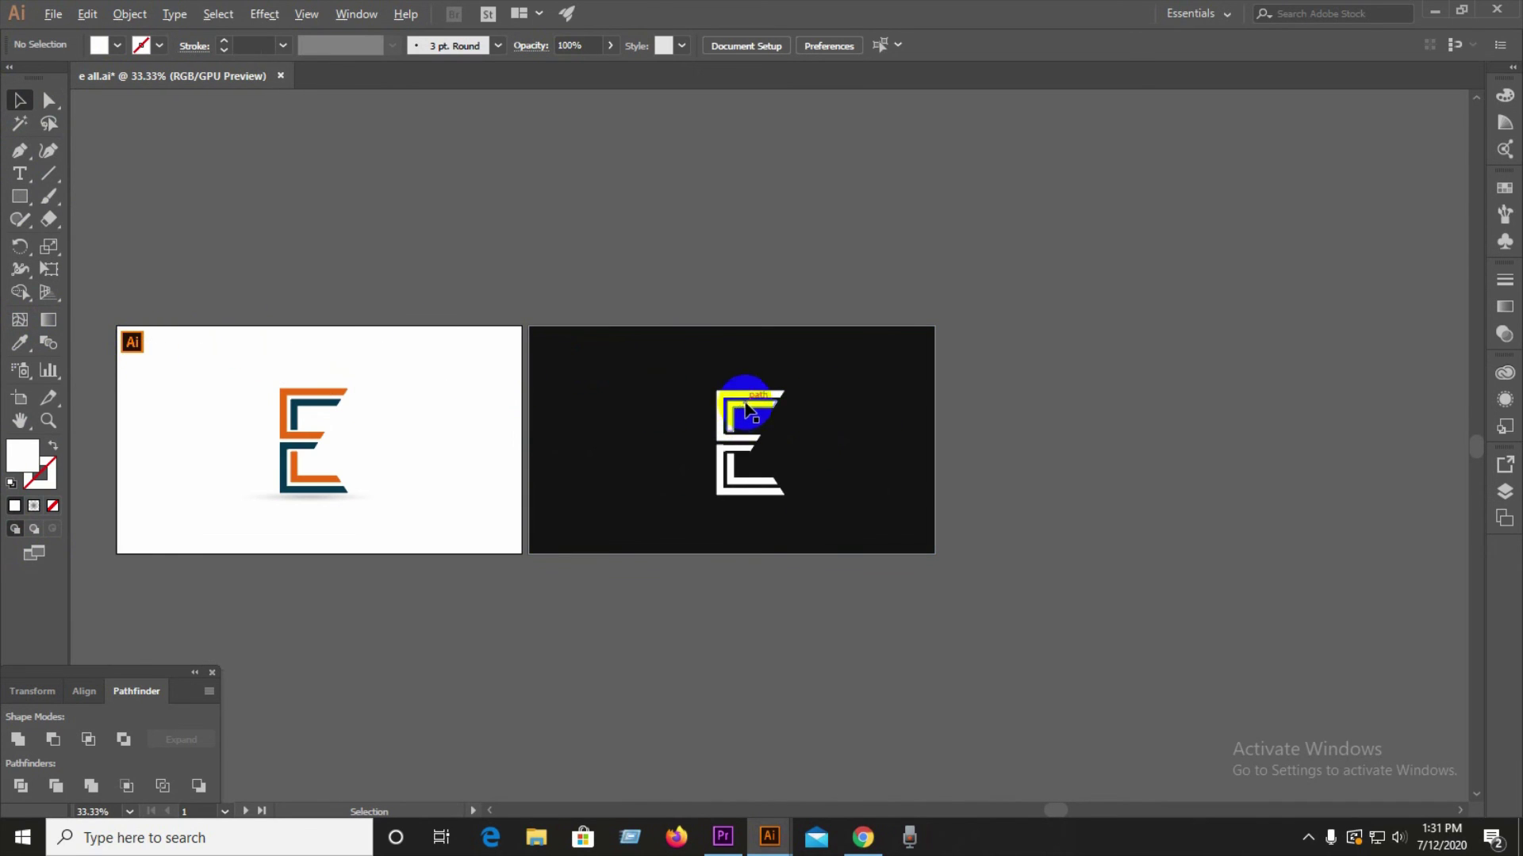
{"action": "key", "text": "ctrl+1"}
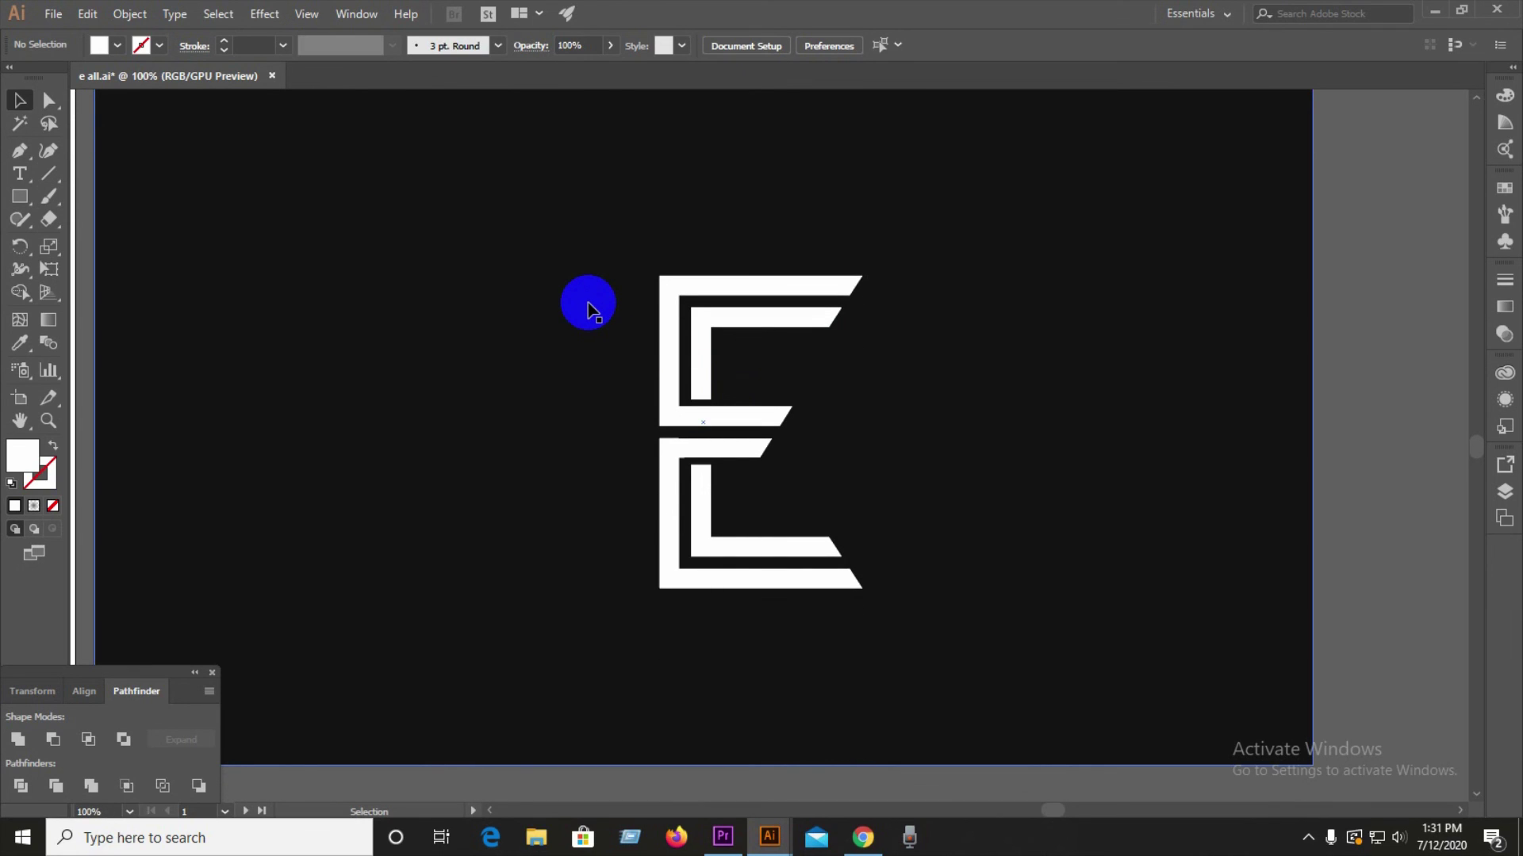